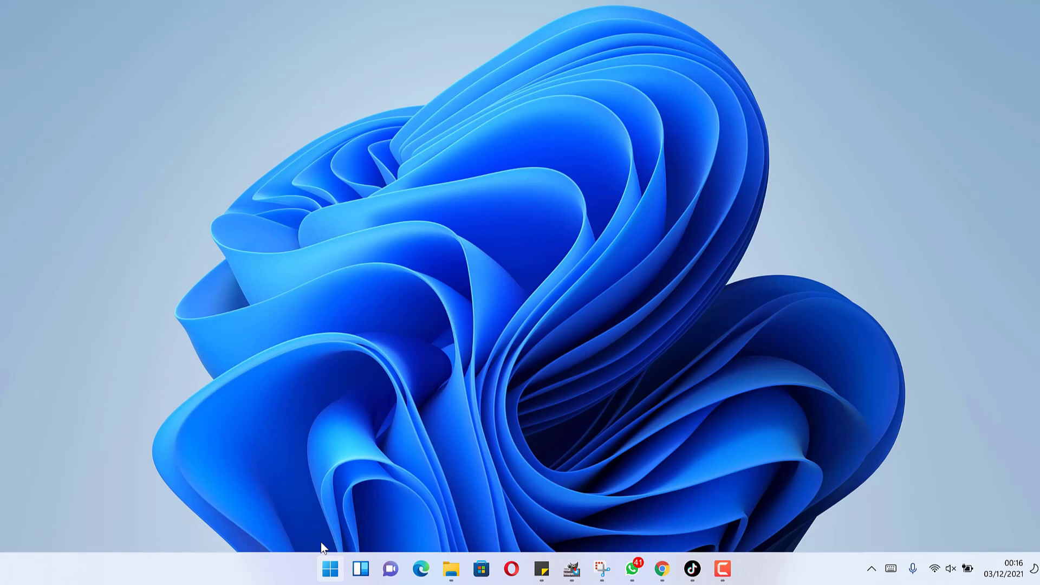
# - Search 'cam' in the Start menu and launch Camtasia 2021 to an untitled project
pyautogui.click(329, 569)
pyautogui.write('ca')
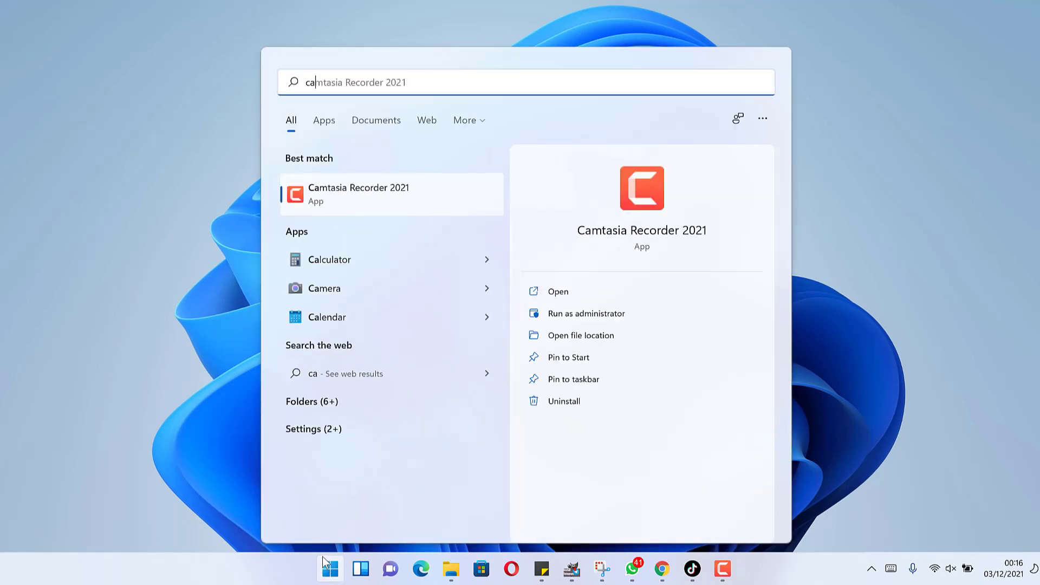
pyautogui.write('m')
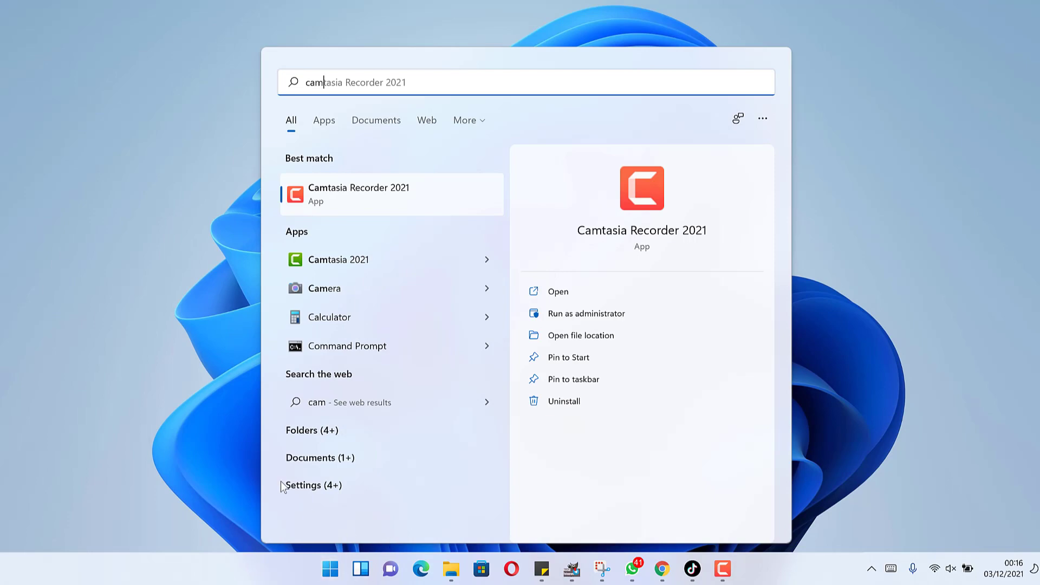
pyautogui.click(316, 263)
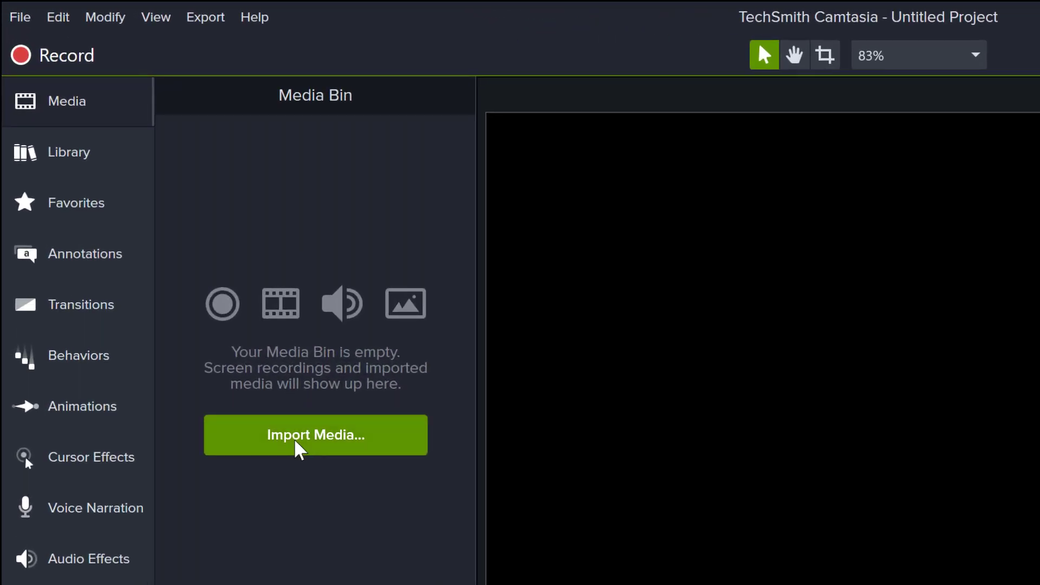
pyautogui.click(300, 447)
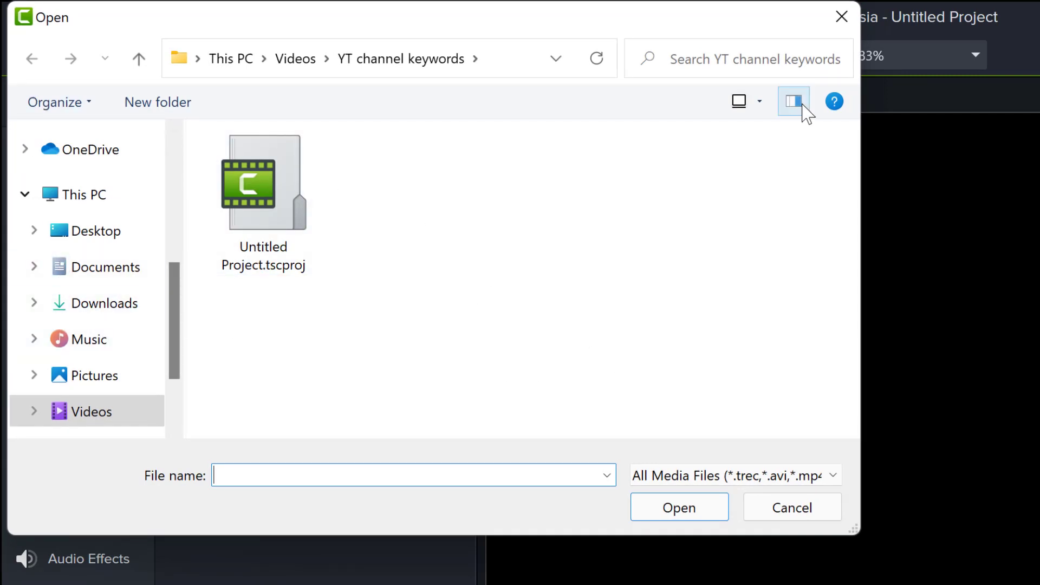
pyautogui.click(841, 16)
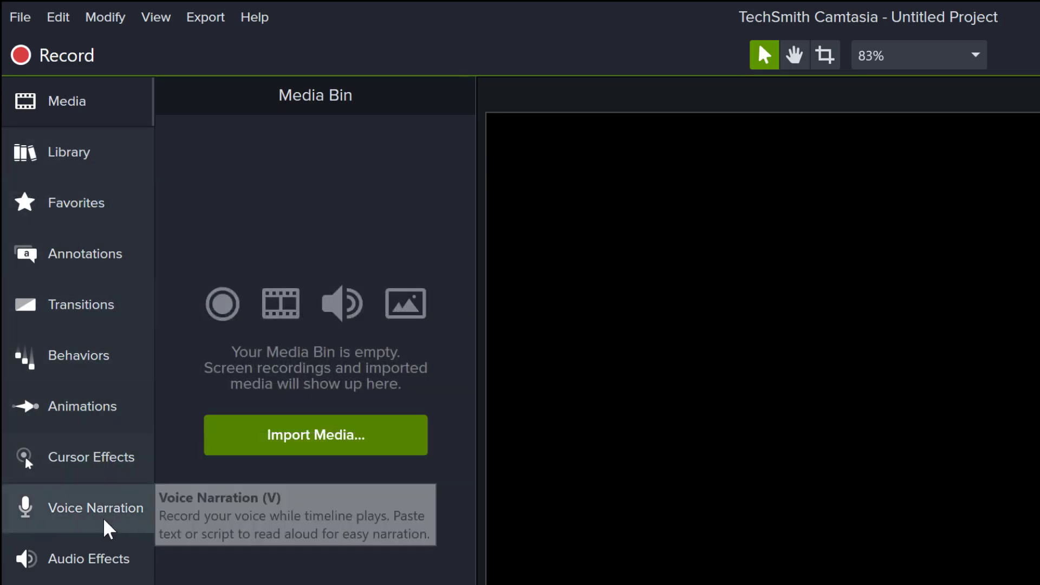
# - Show the Library panel and switch it to the built-in Camtasia 2021 library
pyautogui.click(64, 157)
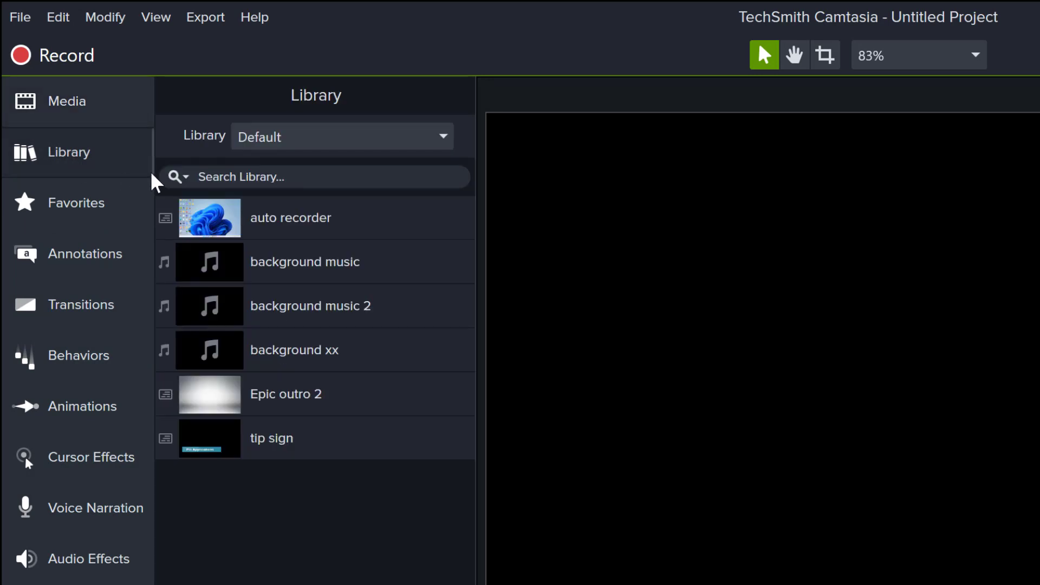
pyautogui.click(295, 140)
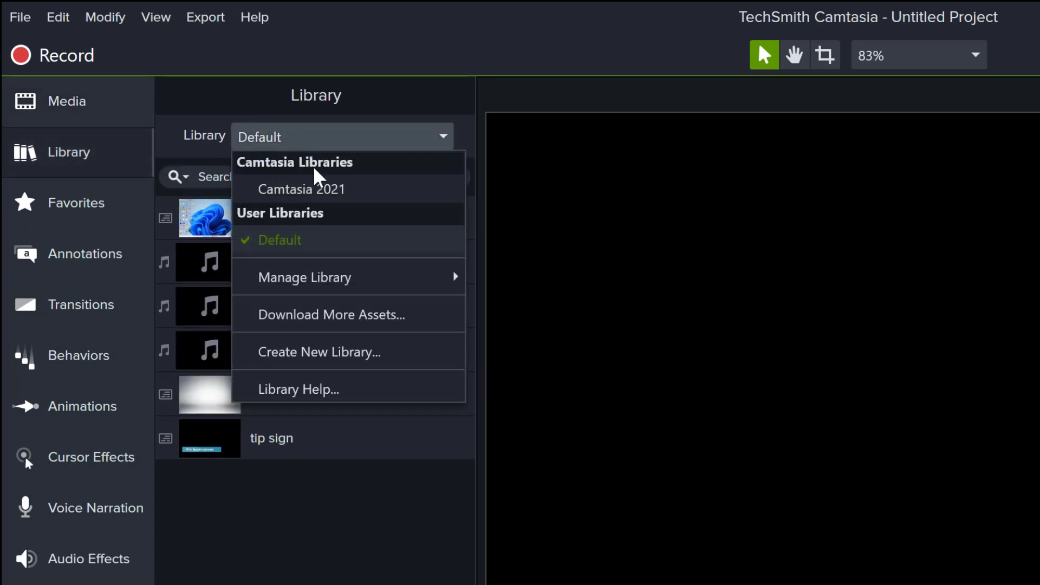
pyautogui.click(403, 144)
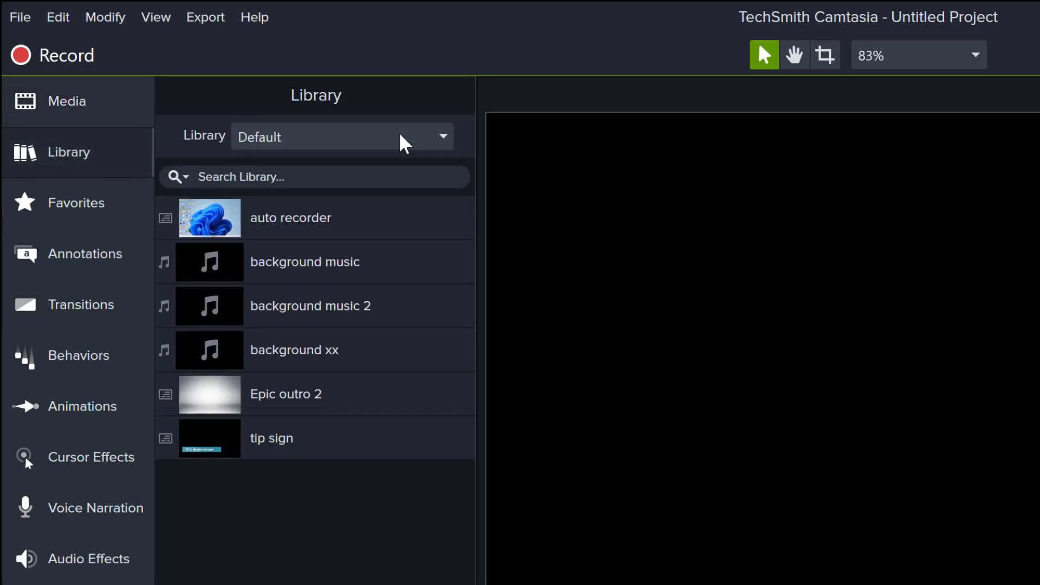
pyautogui.click(404, 143)
pyautogui.click(365, 190)
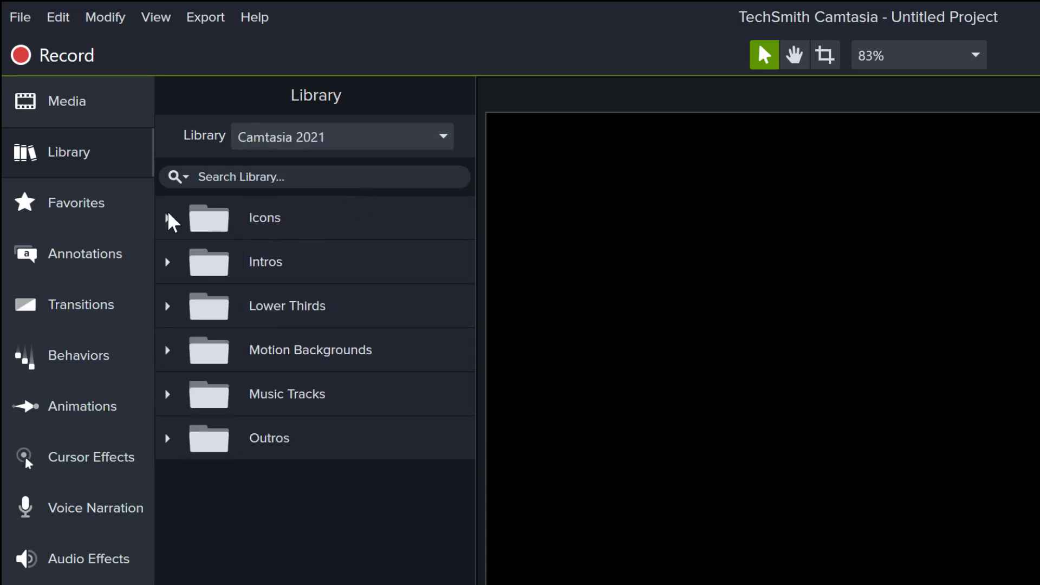
# - Browse the Icons folder, expanding its Buildings and Business subfolders
pyautogui.click(167, 218)
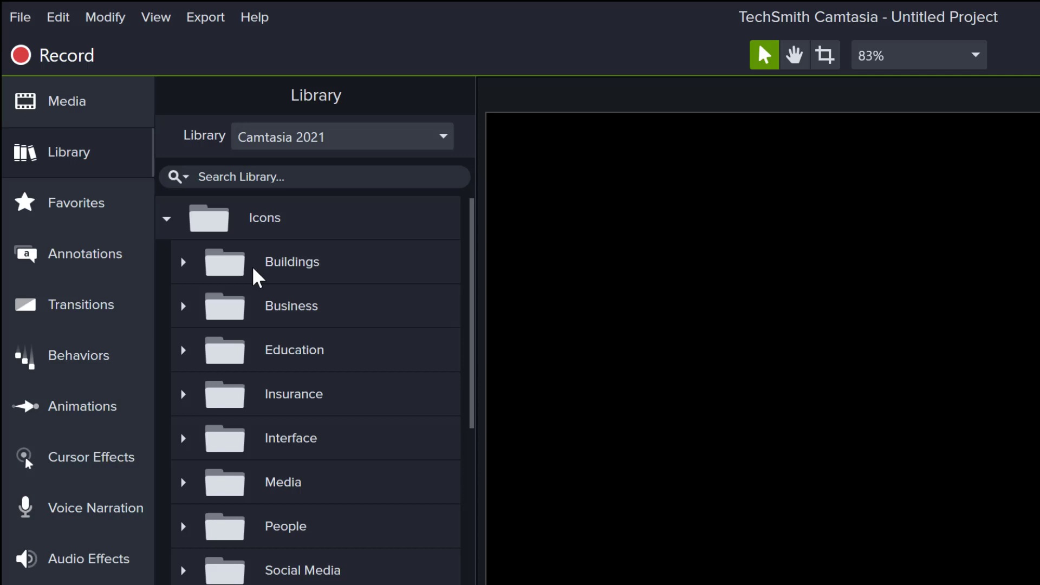
pyautogui.click(182, 262)
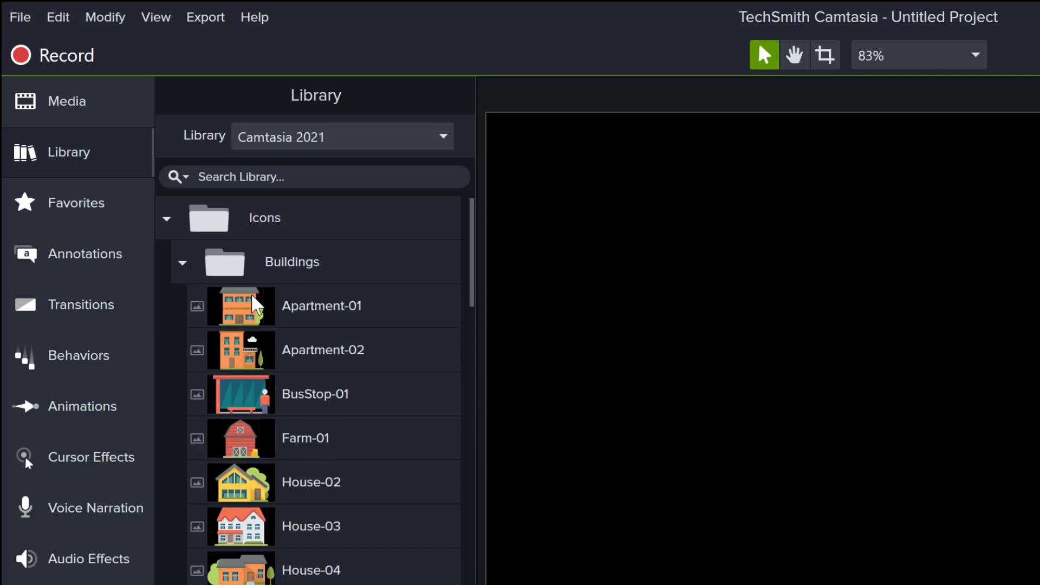
pyautogui.scroll(-3, 320, 457)
pyautogui.scroll(-10, 324, 455)
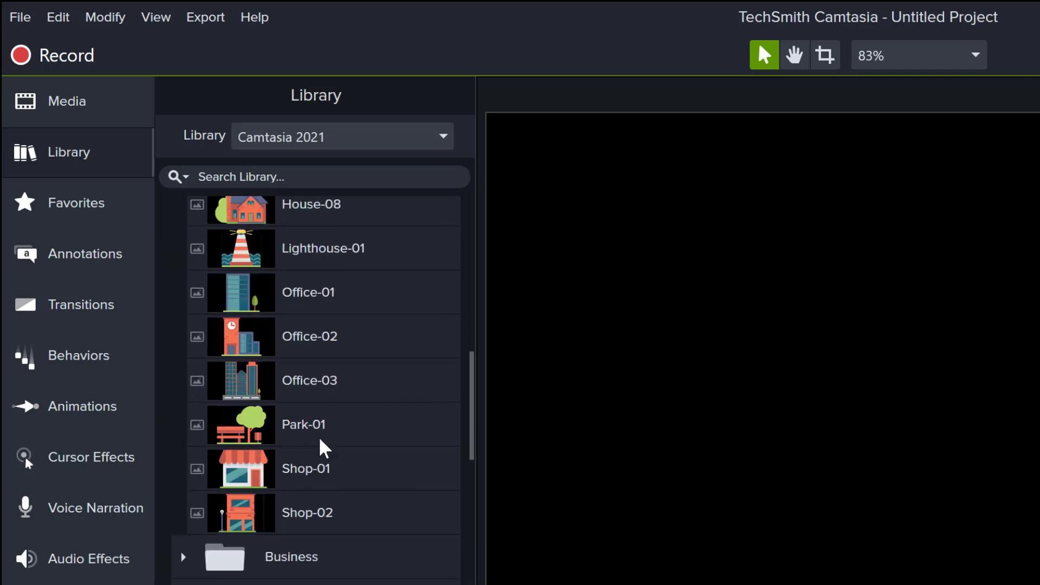
pyautogui.click(187, 453)
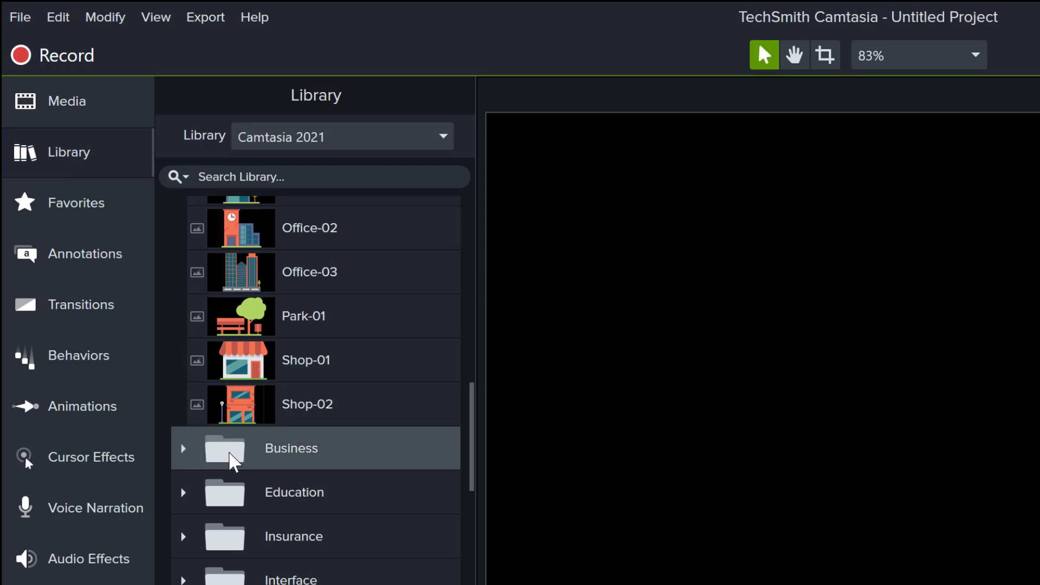
pyautogui.click(184, 449)
pyautogui.scroll(-6, 297, 476)
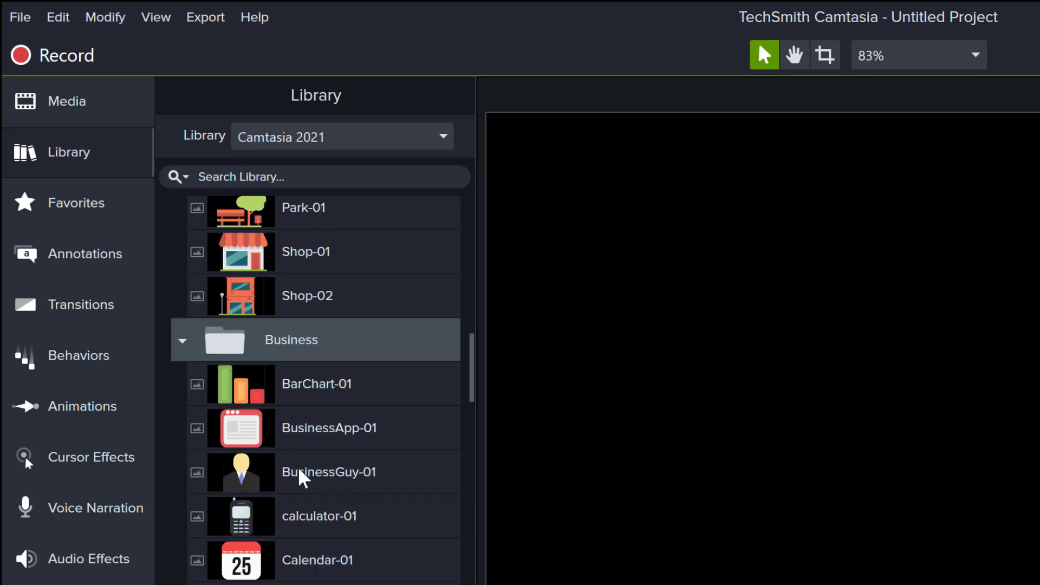
pyautogui.scroll(-5, 279, 385)
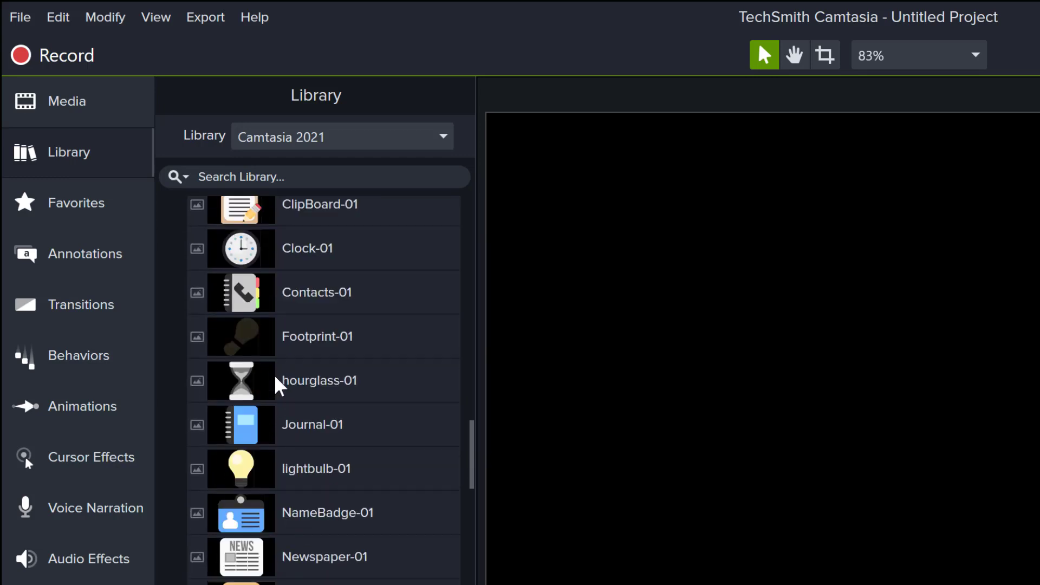
pyautogui.scroll(-4, 279, 386)
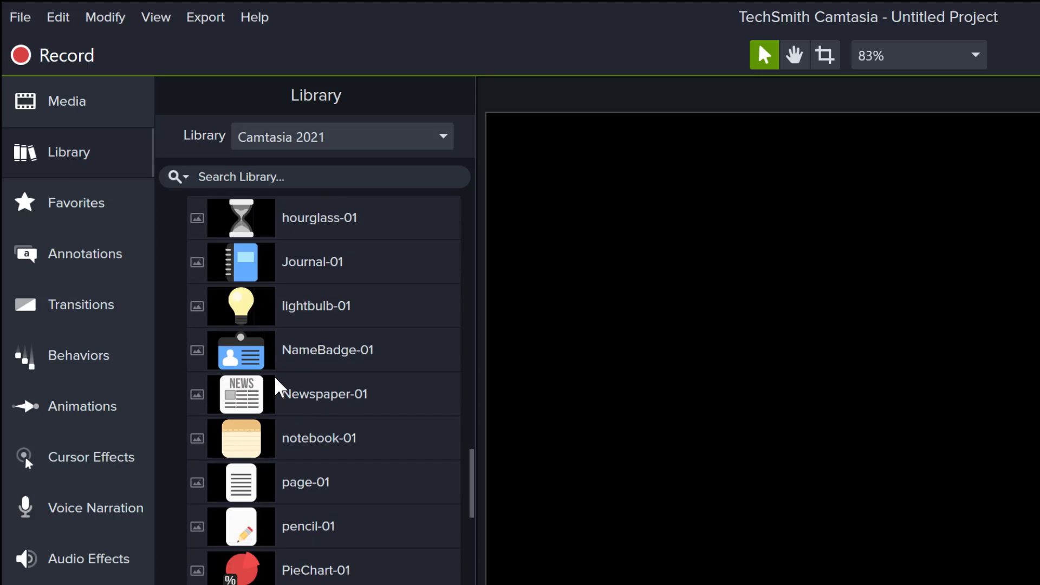
pyautogui.scroll(-3, 279, 388)
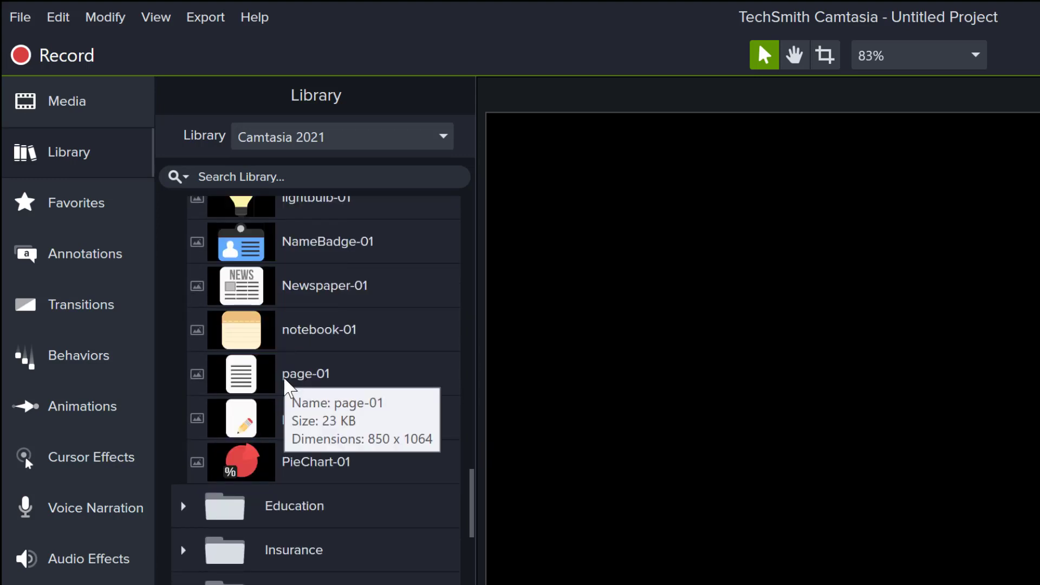
pyautogui.scroll(-3, 286, 380)
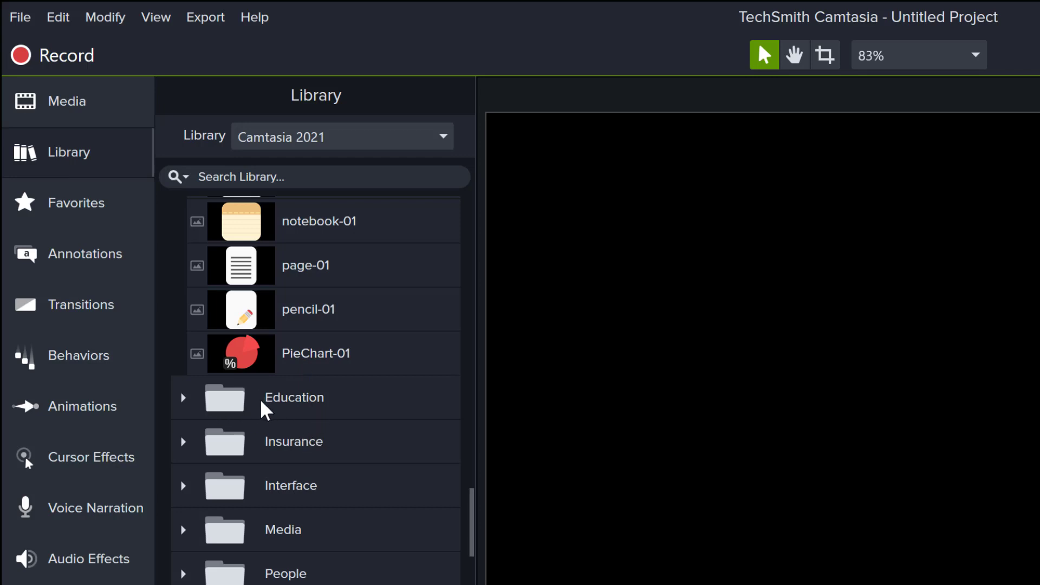
# - Expand the Education icons, then open the Intros folder listing cornercircles, fadingsquares and linewipe
pyautogui.click(183, 399)
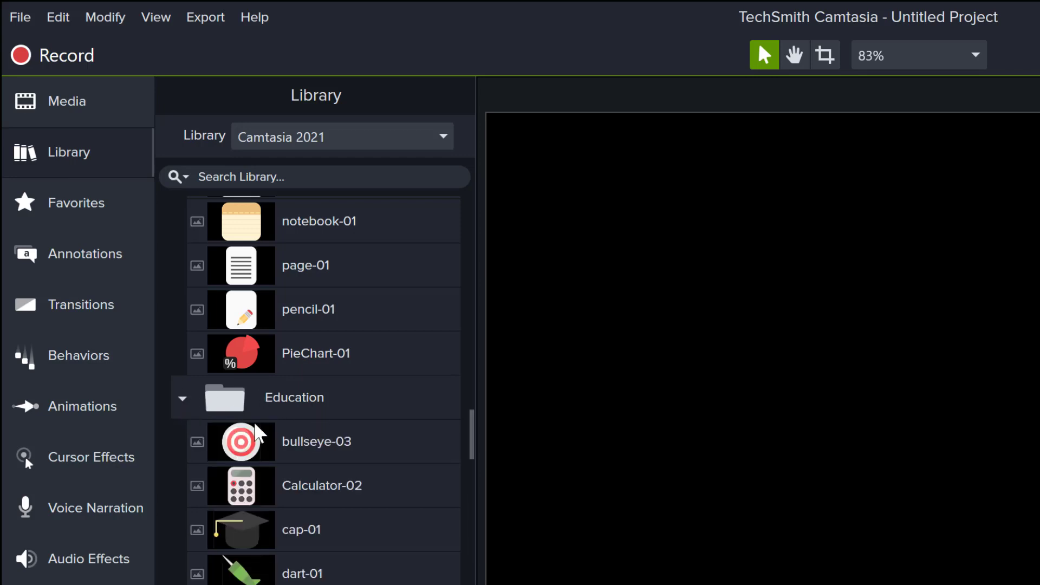
pyautogui.scroll(-4, 259, 433)
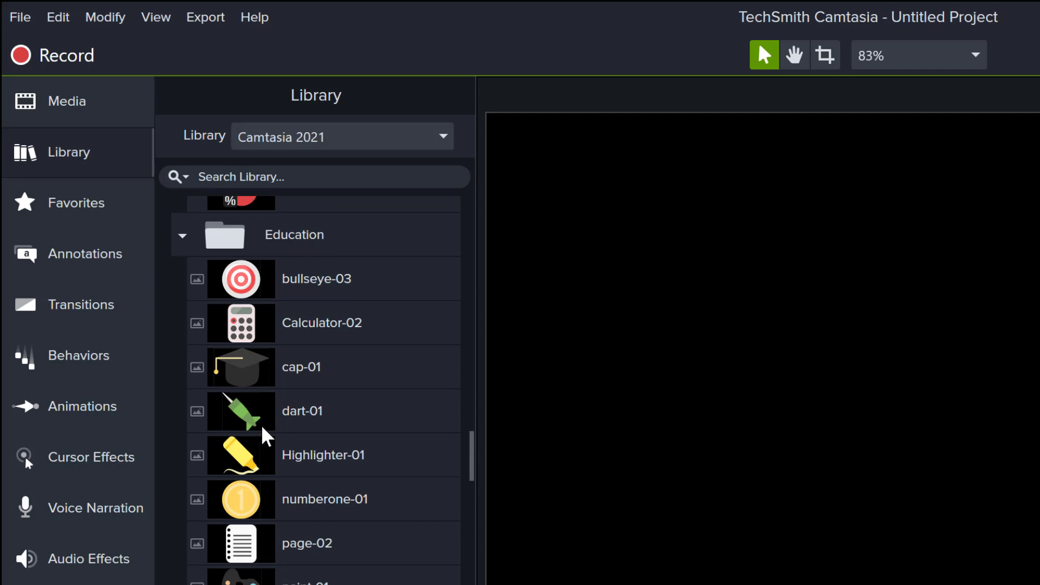
pyautogui.scroll(-6, 266, 437)
pyautogui.scroll(-2, 271, 441)
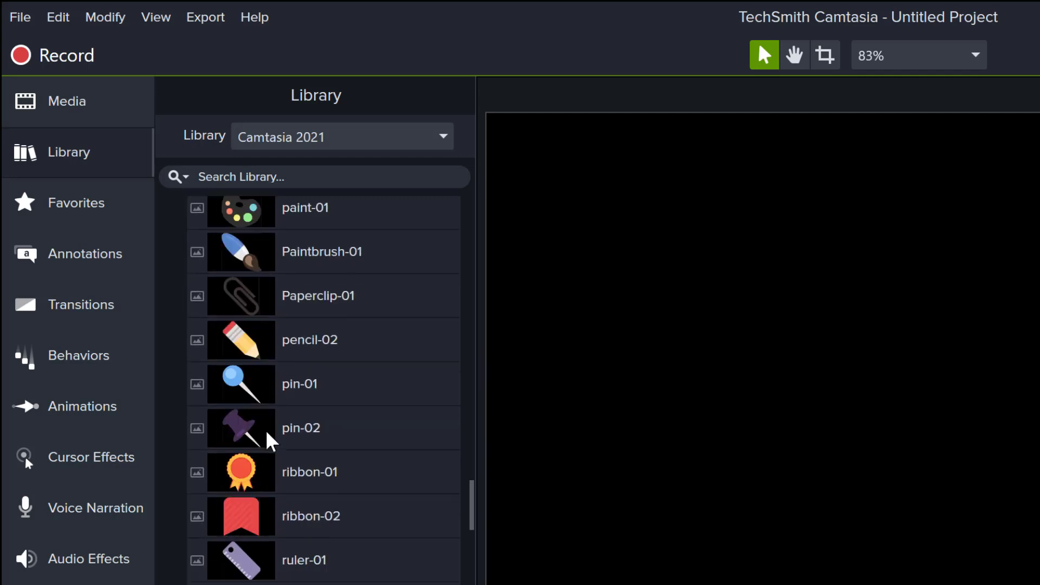
pyautogui.scroll(-5, 267, 433)
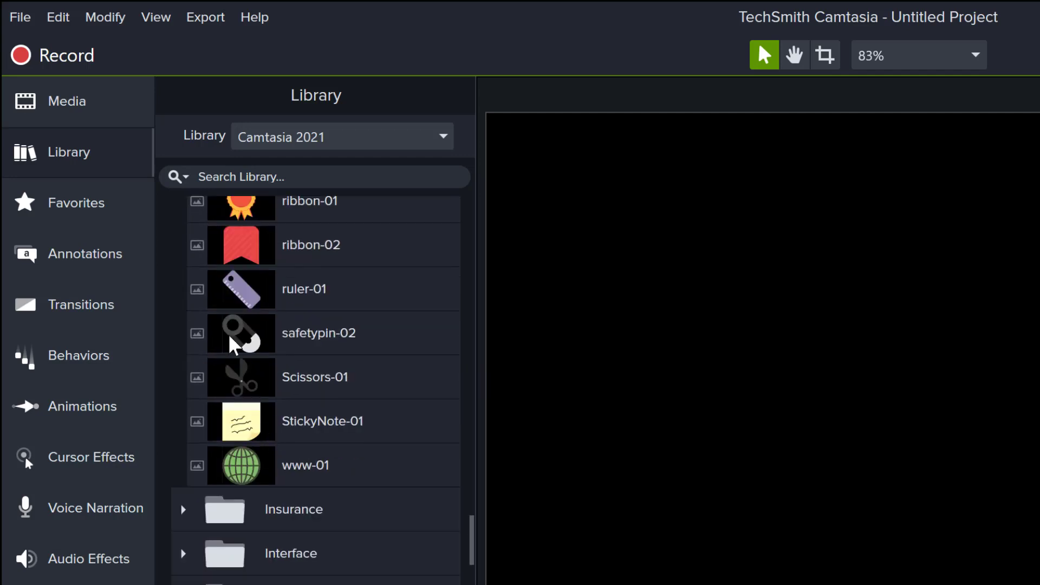
pyautogui.scroll(-2, 290, 438)
pyautogui.scroll(-2, 290, 450)
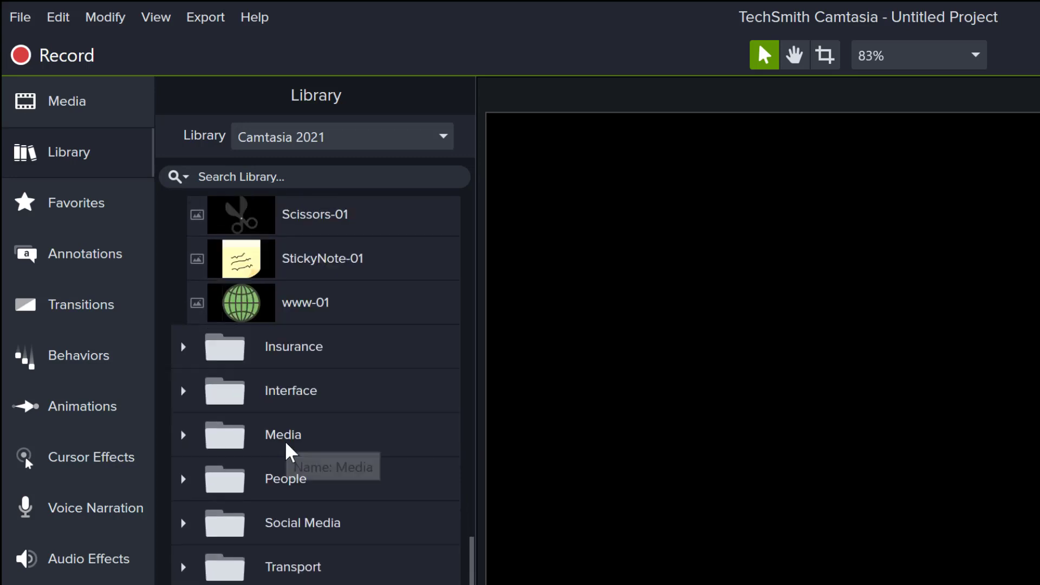
pyautogui.scroll(-2, 287, 422)
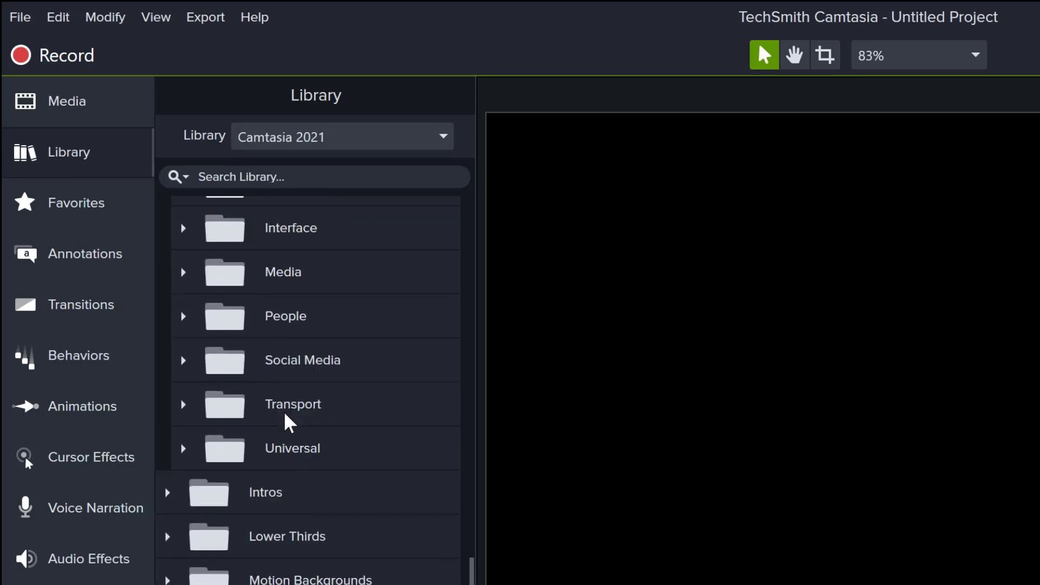
pyautogui.click(167, 492)
pyautogui.scroll(-1, 274, 511)
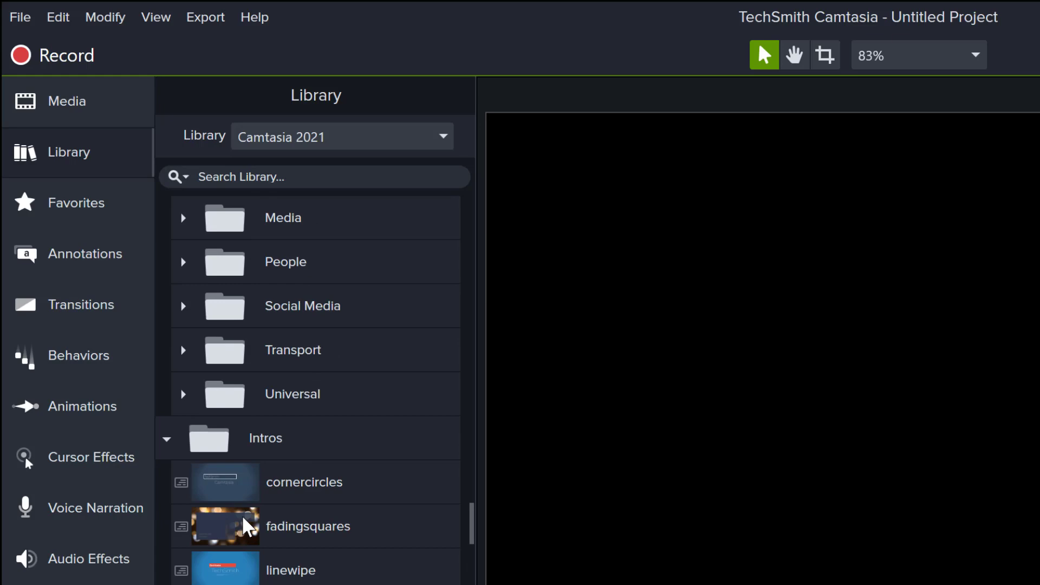
# - Drag the fadingsquares intro to the start of Track 2 and play its 12-second preview
pyautogui.click(226, 525)
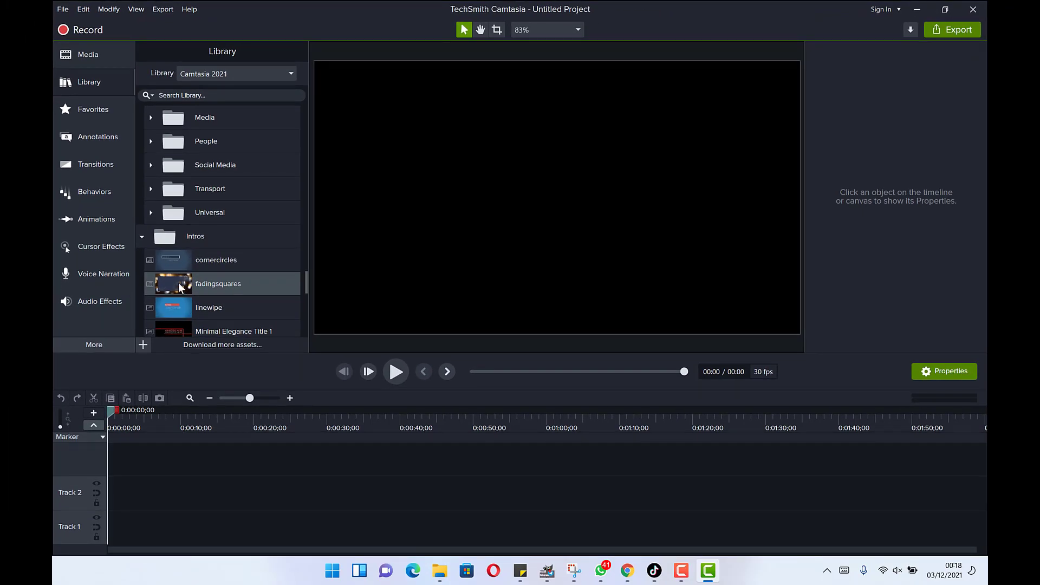
pyautogui.moveTo(178, 283); pyautogui.dragTo(123, 479)
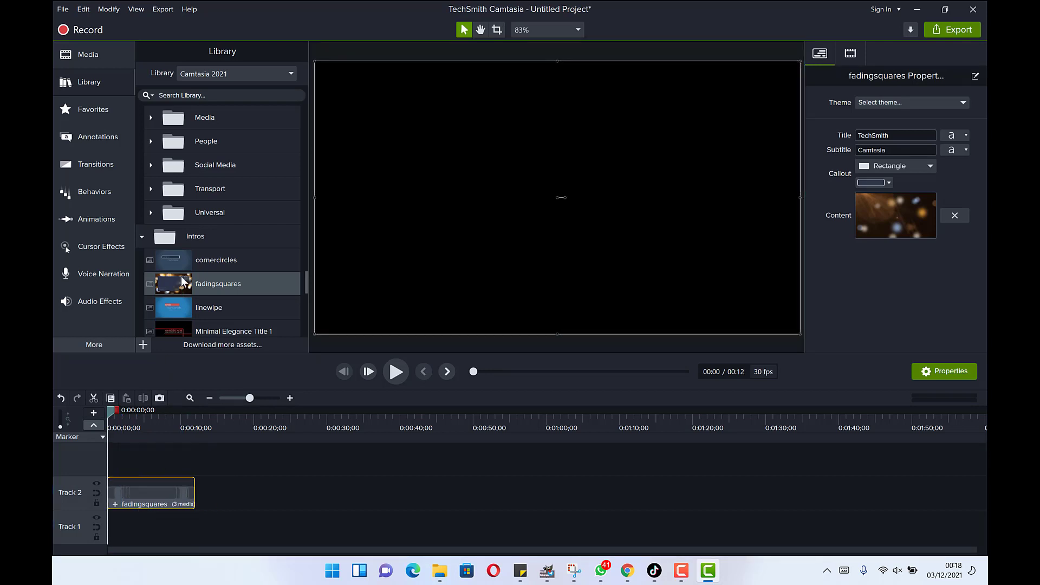
pyautogui.click(394, 375)
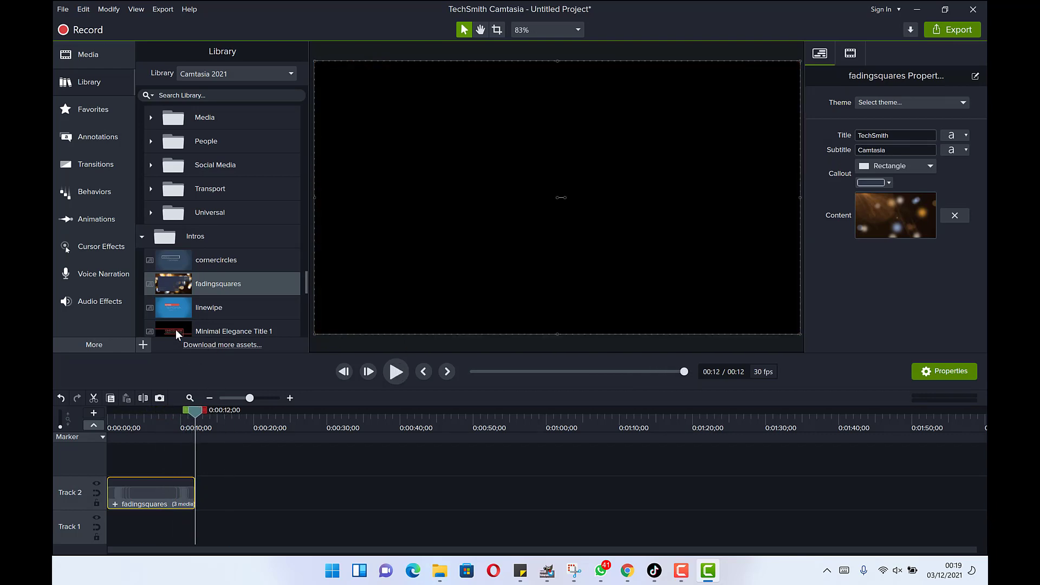
pyautogui.scroll(-2, 177, 316)
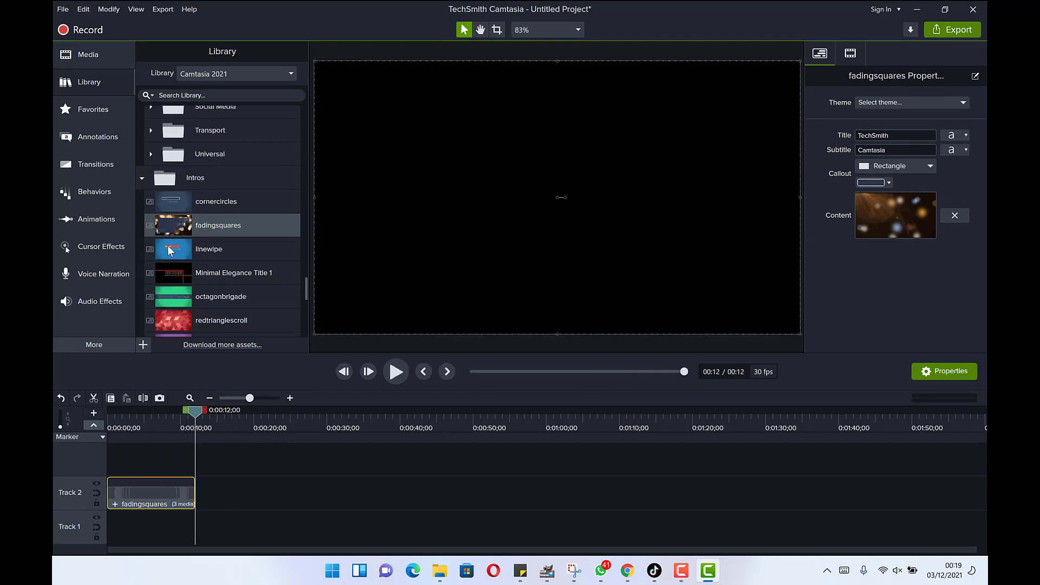
# - Add linewipe after fadingsquares on Track 2 at 12 s, preview it, and select its text lines
pyautogui.moveTo(169, 251); pyautogui.dragTo(201, 484)
pyautogui.press('space')
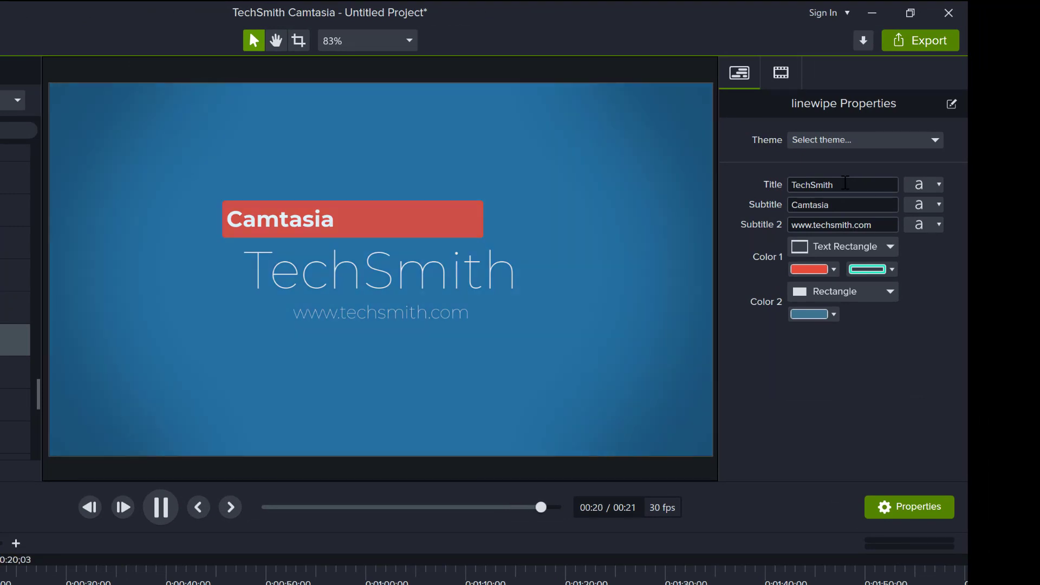
pyautogui.doubleClick(849, 206)
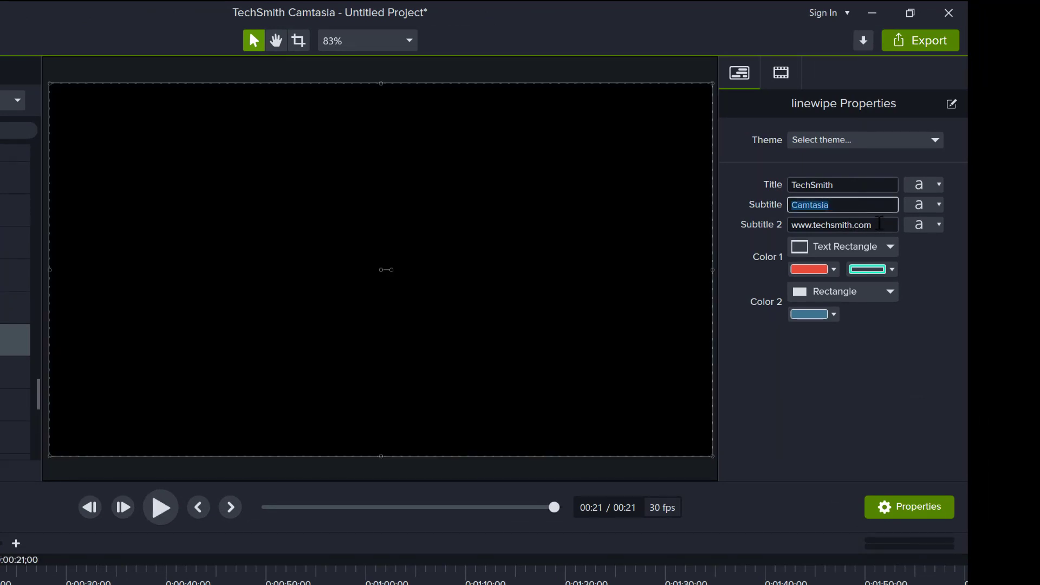
pyautogui.doubleClick(879, 223)
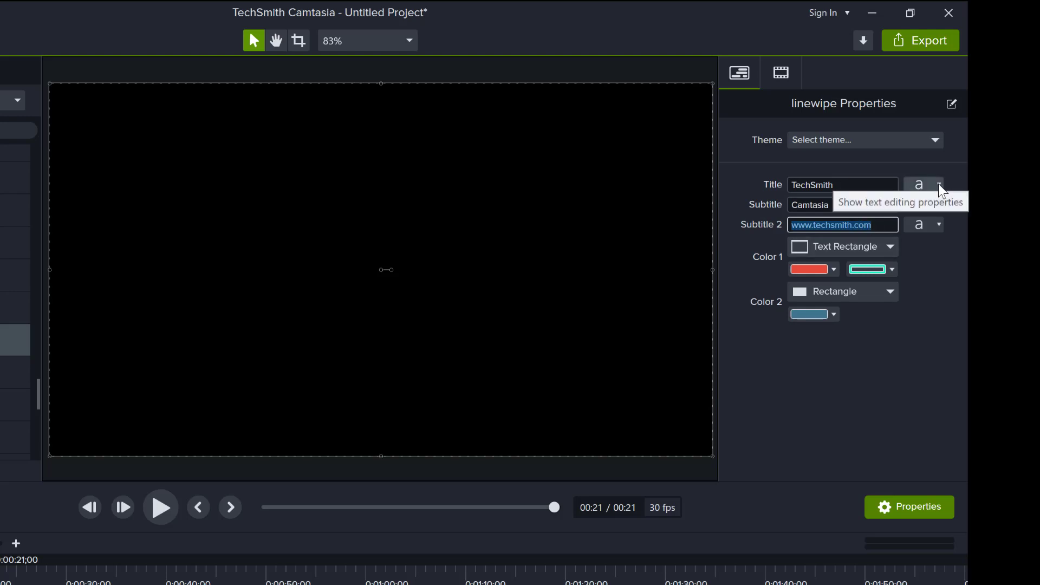
# - Expand the Title text properties and check the font styles, keeping Regular
pyautogui.click(940, 186)
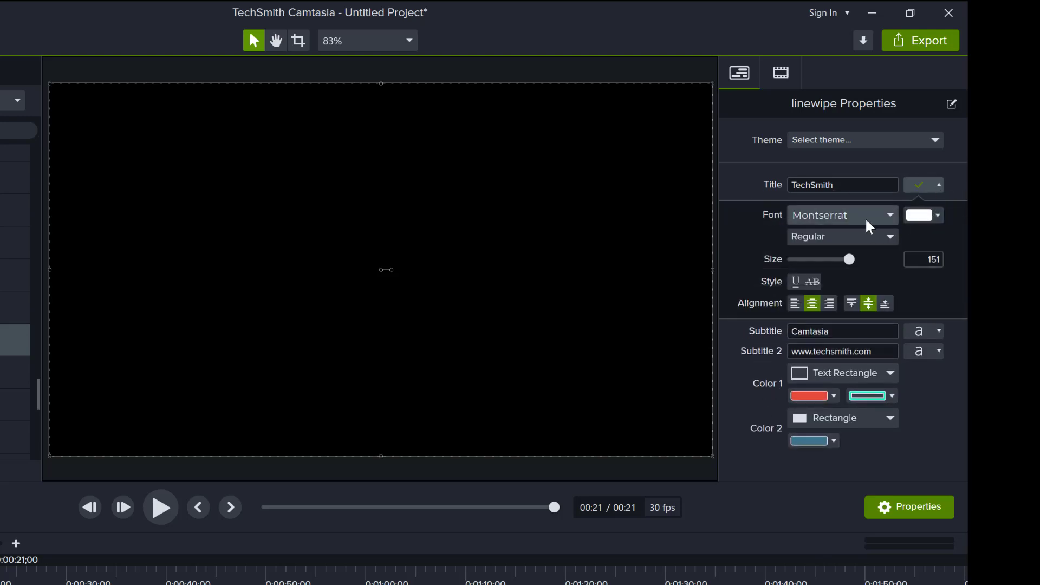
pyautogui.click(885, 241)
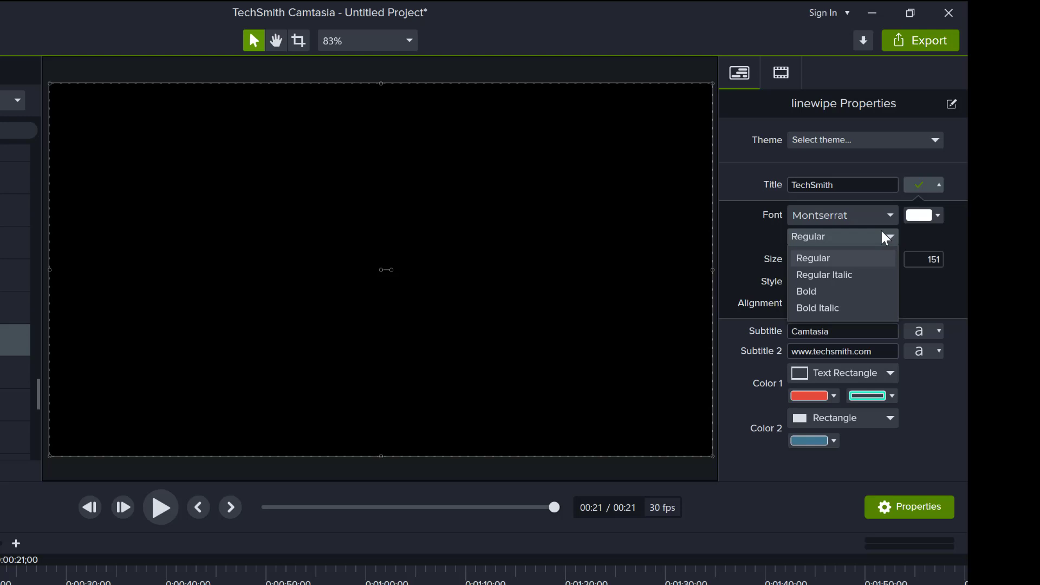
pyautogui.click(731, 242)
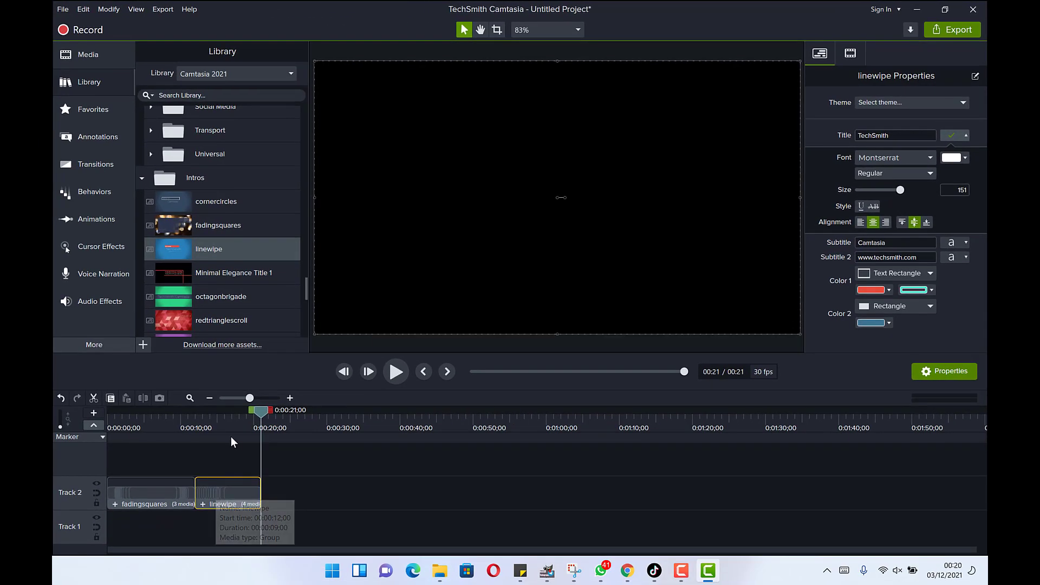
# - Move the playhead back from 0:00:21 to about 0:00:15 to show the linewipe title frame
pyautogui.moveTo(261, 411); pyautogui.dragTo(232, 423)
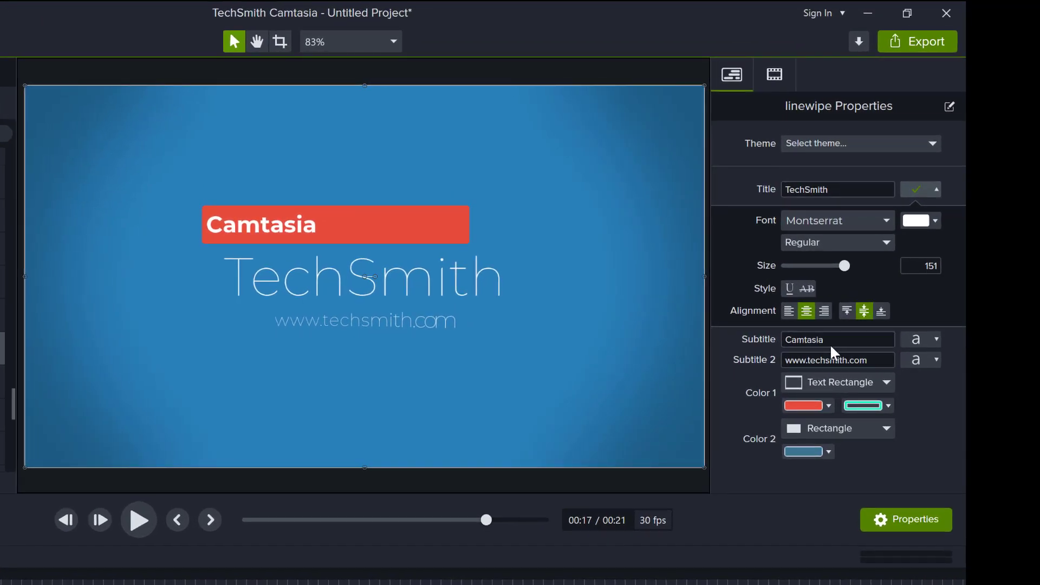
pyautogui.doubleClick(837, 340)
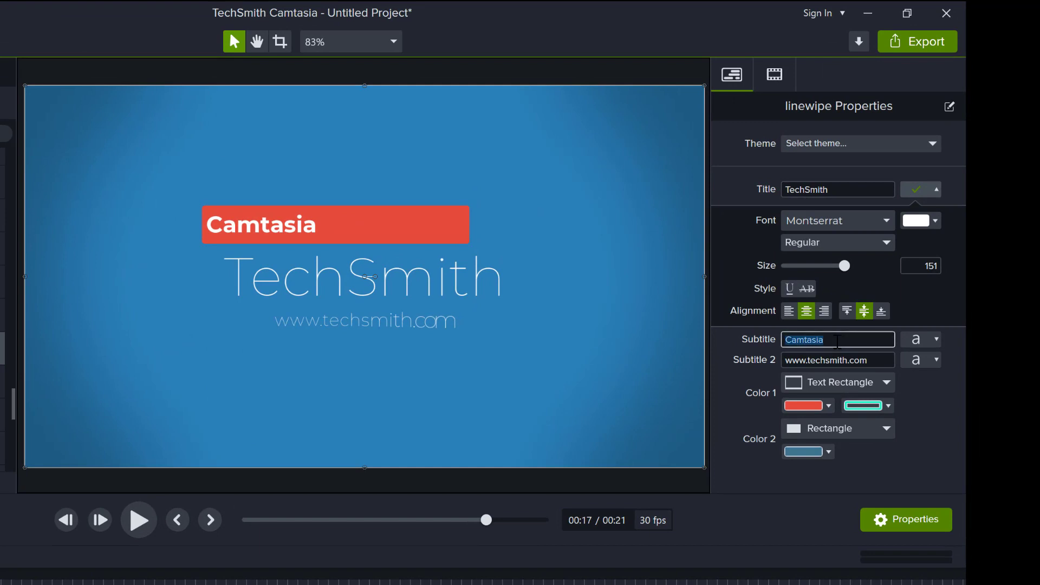
pyautogui.write('Epic Mentorship')
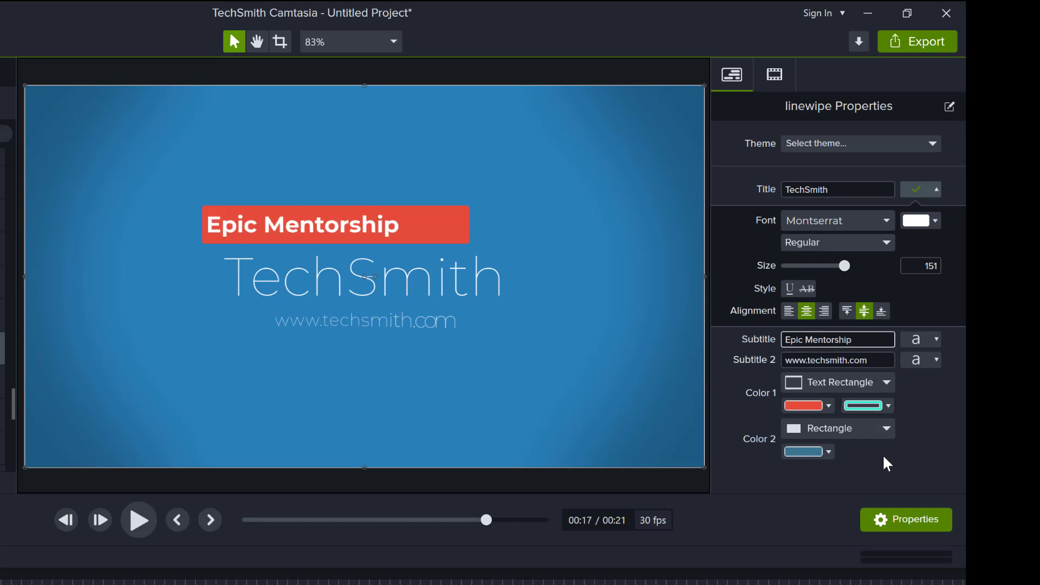
pyautogui.click(876, 359)
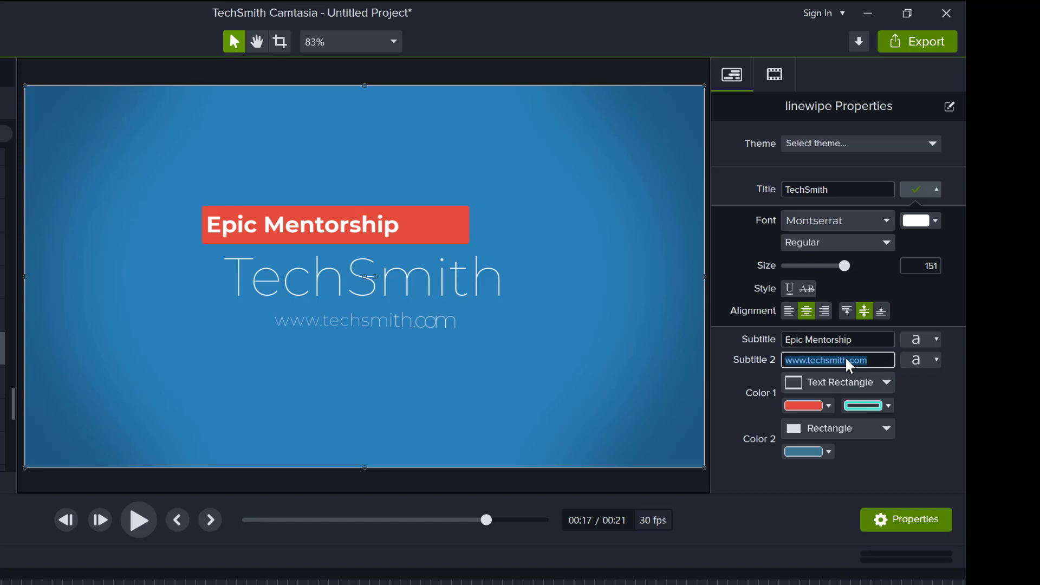
pyautogui.write('www.epicmentor')
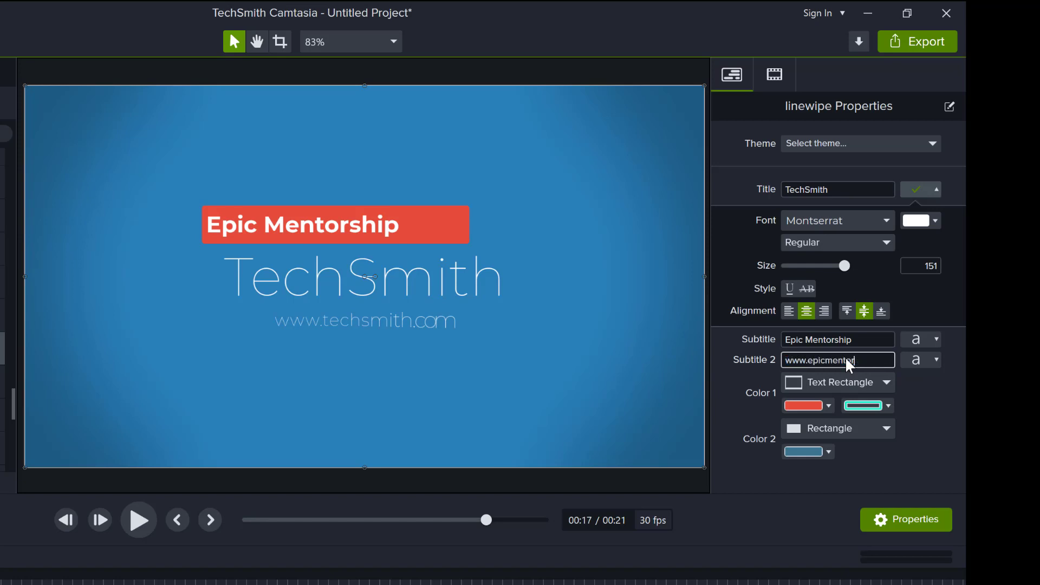
pyautogui.write('ship.org')
pyautogui.press('Return')
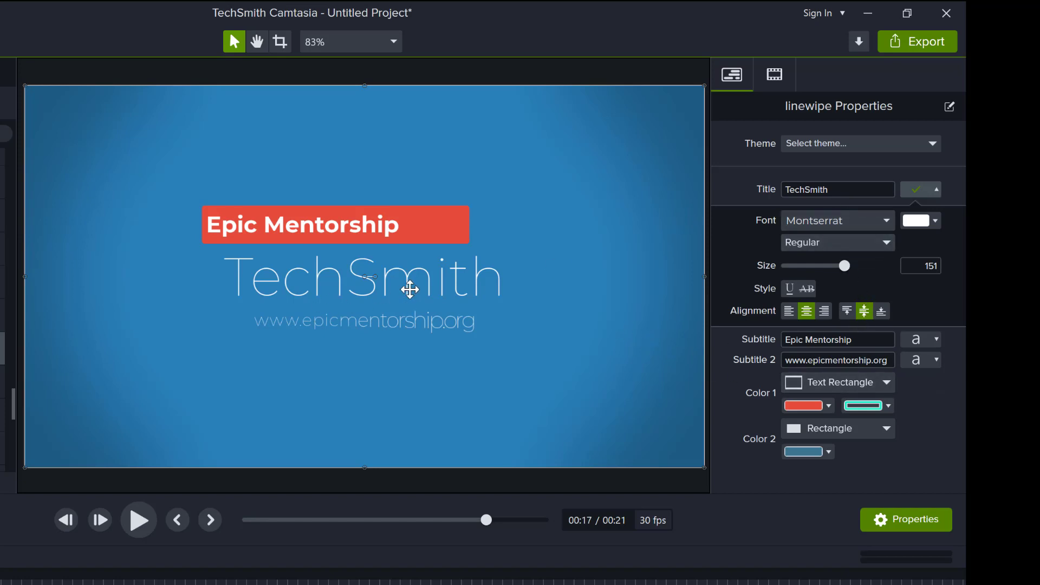
# - Retype the 'TechSmith' title as 'Glaring your ideas' and select the whole title
pyautogui.doubleClick(849, 189)
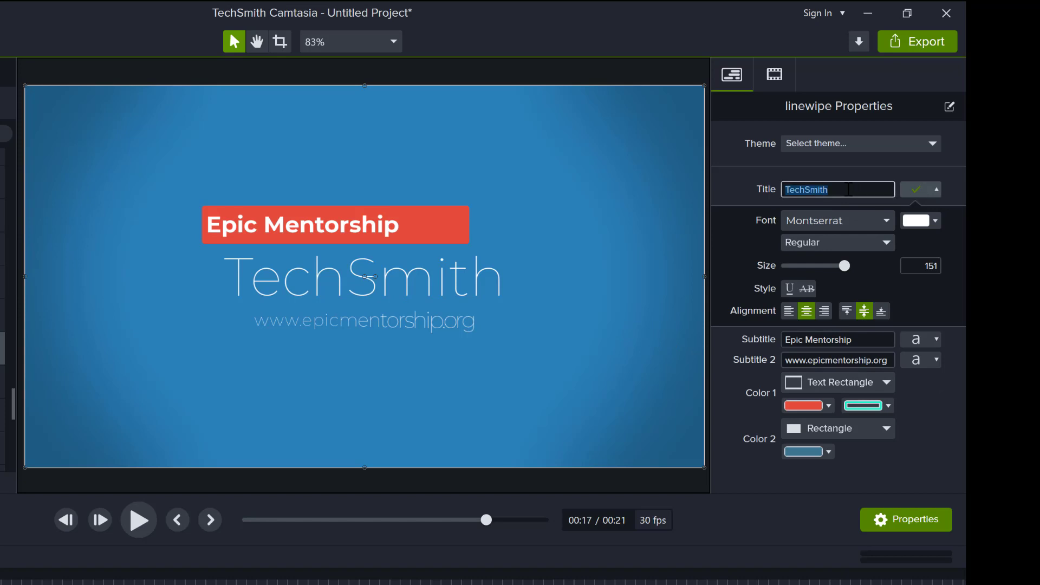
pyautogui.write('Glaring your ideas')
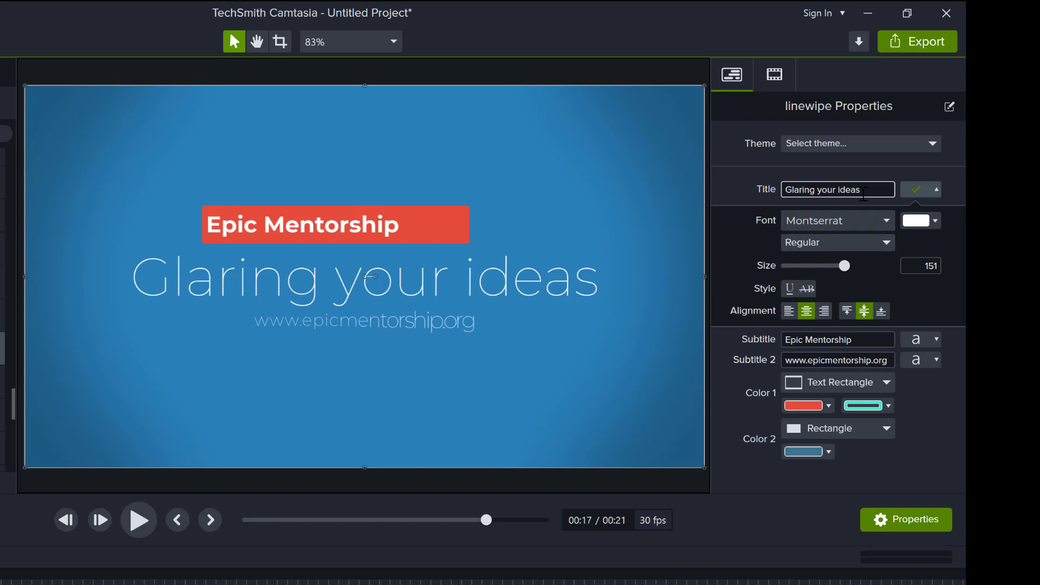
pyautogui.doubleClick(857, 190)
pyautogui.tripleClick(859, 190)
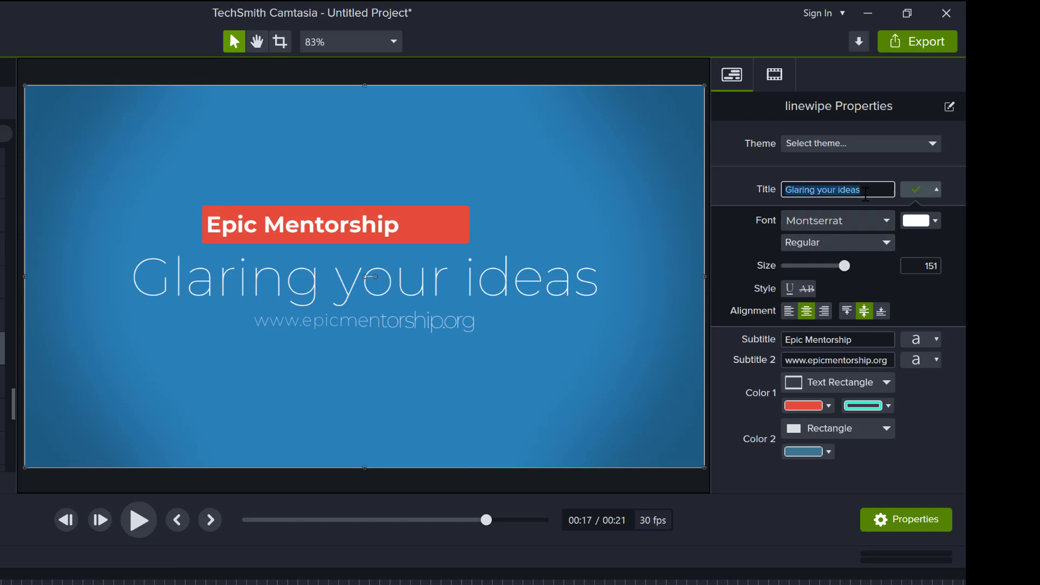
# - Switch the title font from Montserrat to Arial Black
pyautogui.click(880, 220)
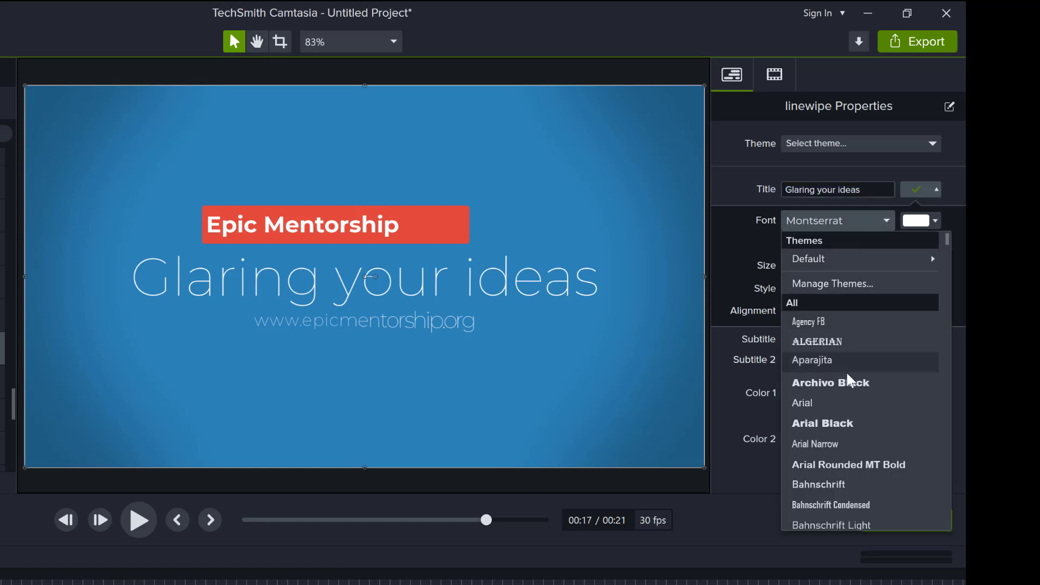
pyautogui.click(831, 423)
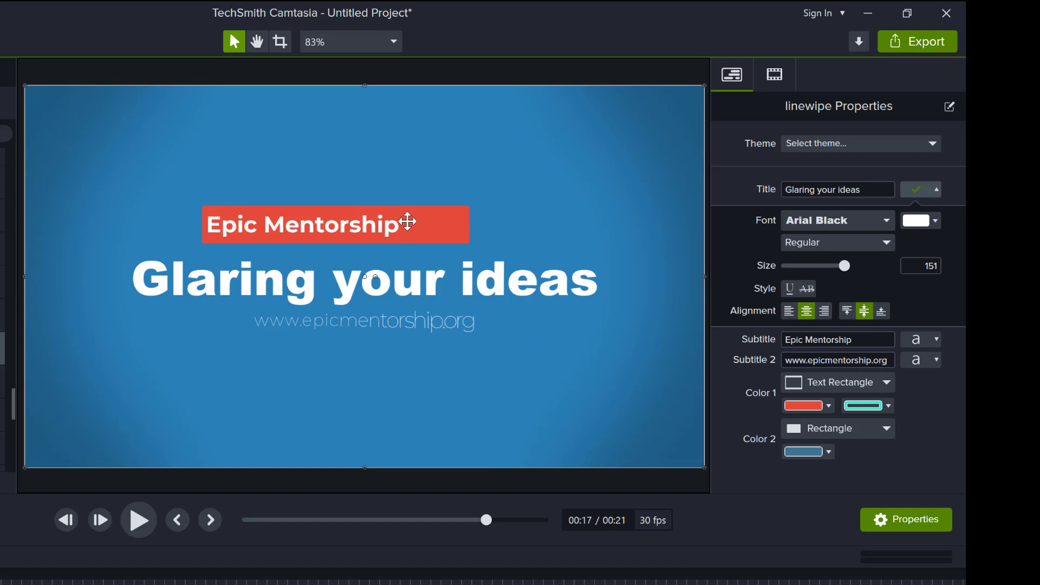
# - Change the Color 1 fill of the Epic Mentorship banner from red to dark slate blue
pyautogui.click(828, 407)
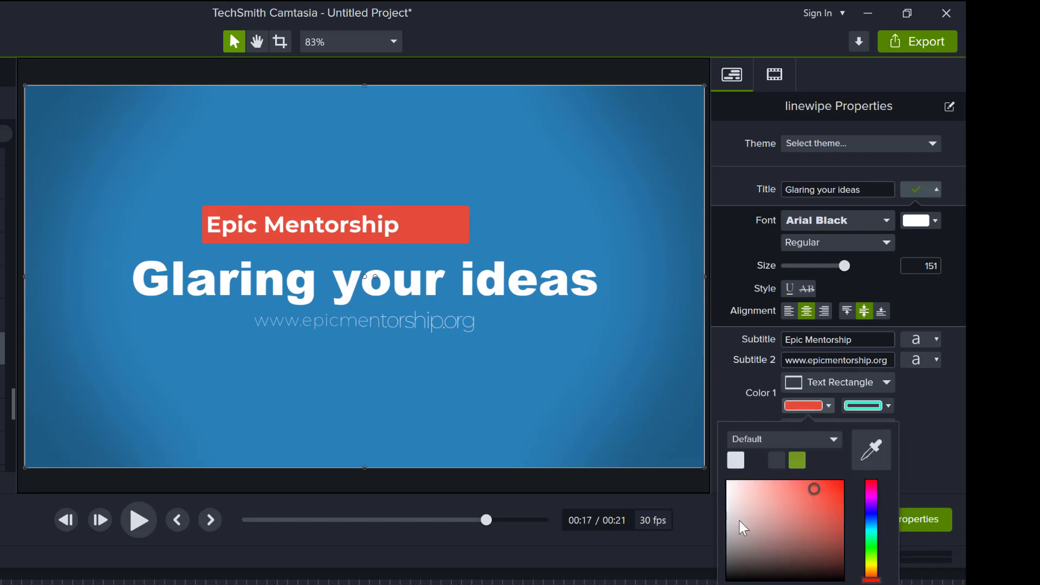
pyautogui.click(871, 523)
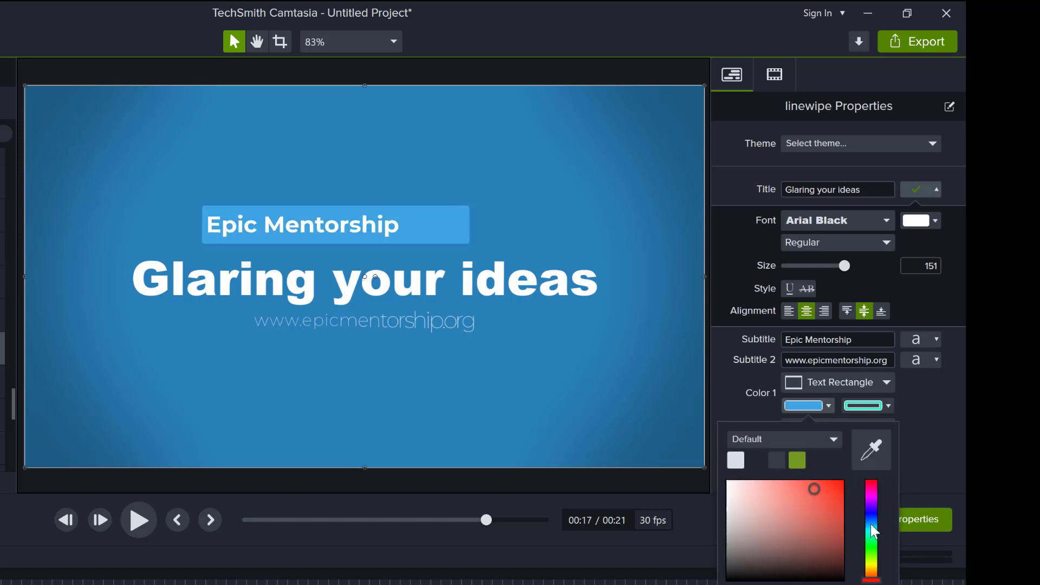
pyautogui.click(789, 519)
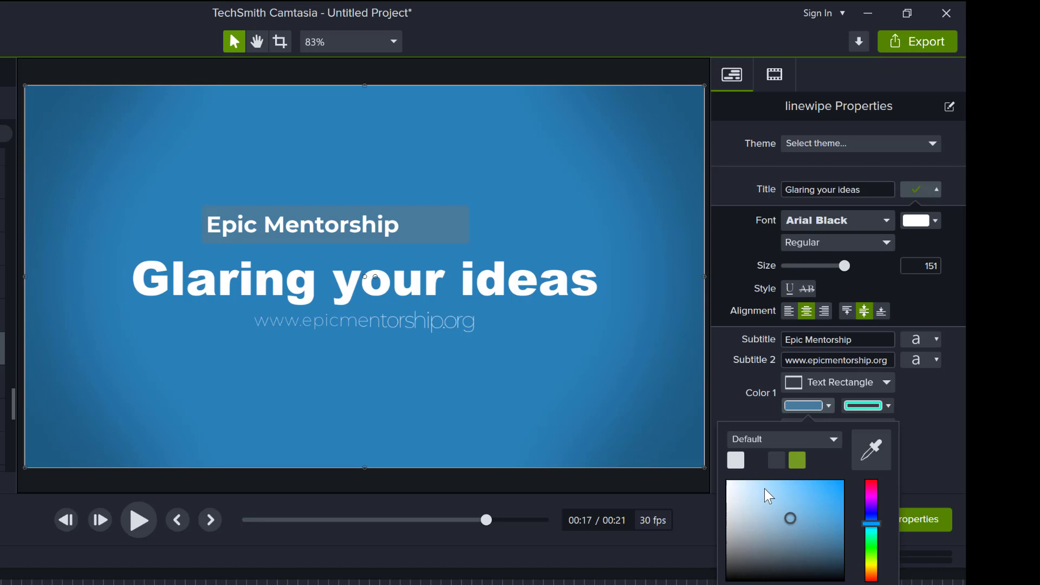
pyautogui.moveTo(789, 518); pyautogui.dragTo(770, 515)
pyautogui.click(808, 498)
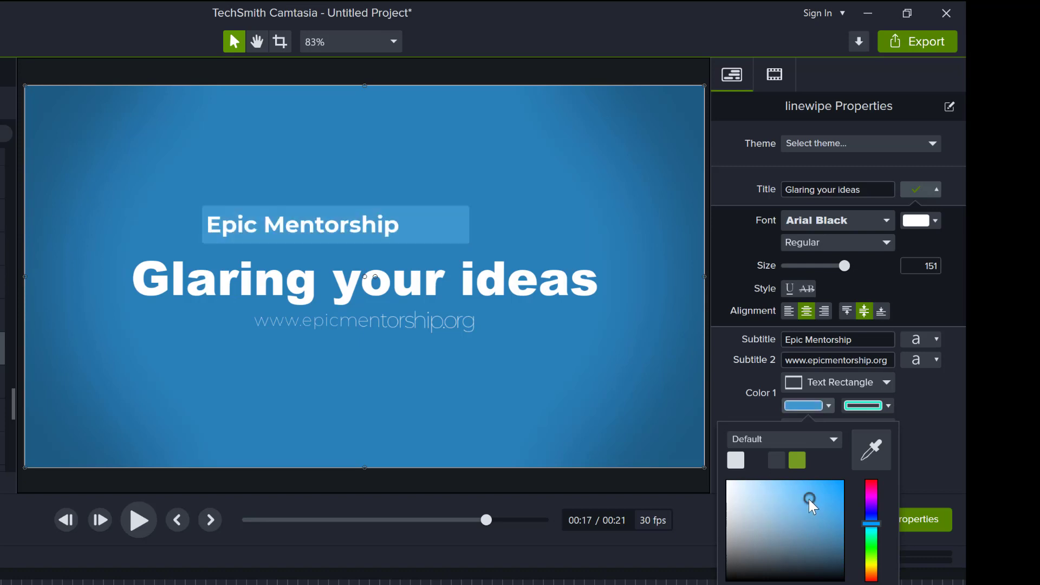
pyautogui.click(736, 519)
pyautogui.click(798, 544)
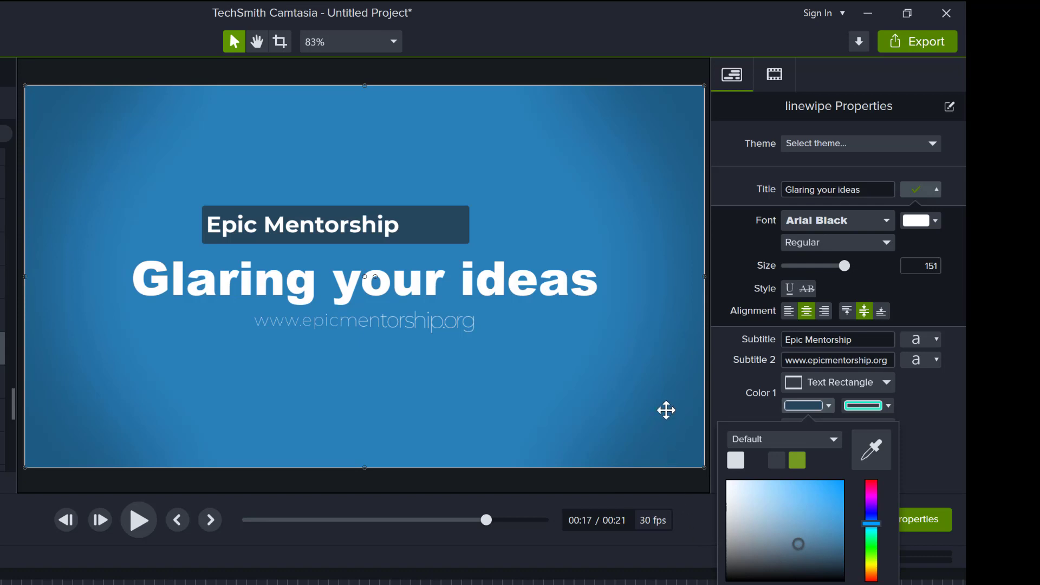
pyautogui.click(929, 464)
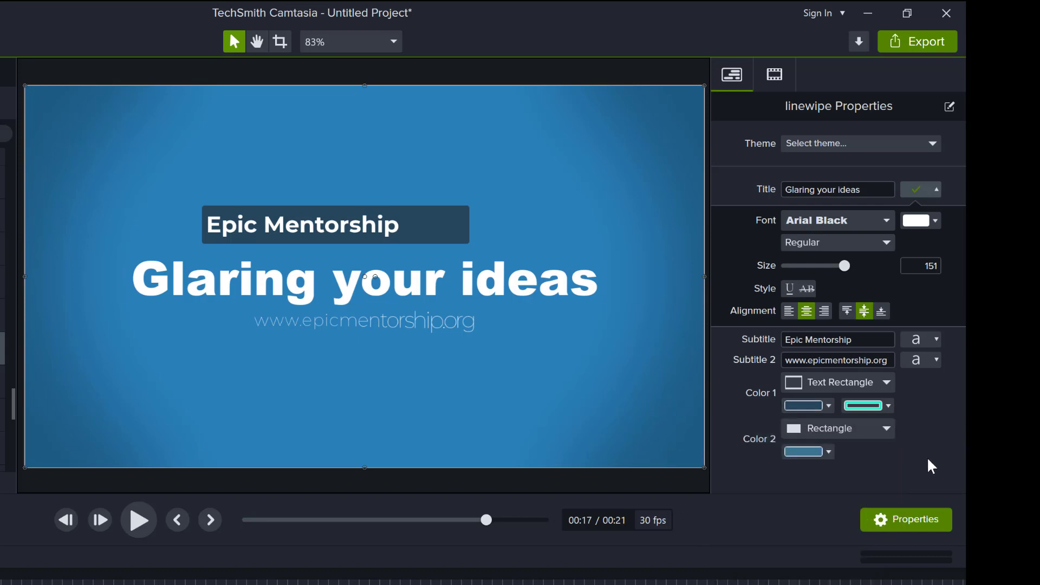
# - Set Color 2 to a dark plum, replacing the intro's blue background
pyautogui.click(829, 451)
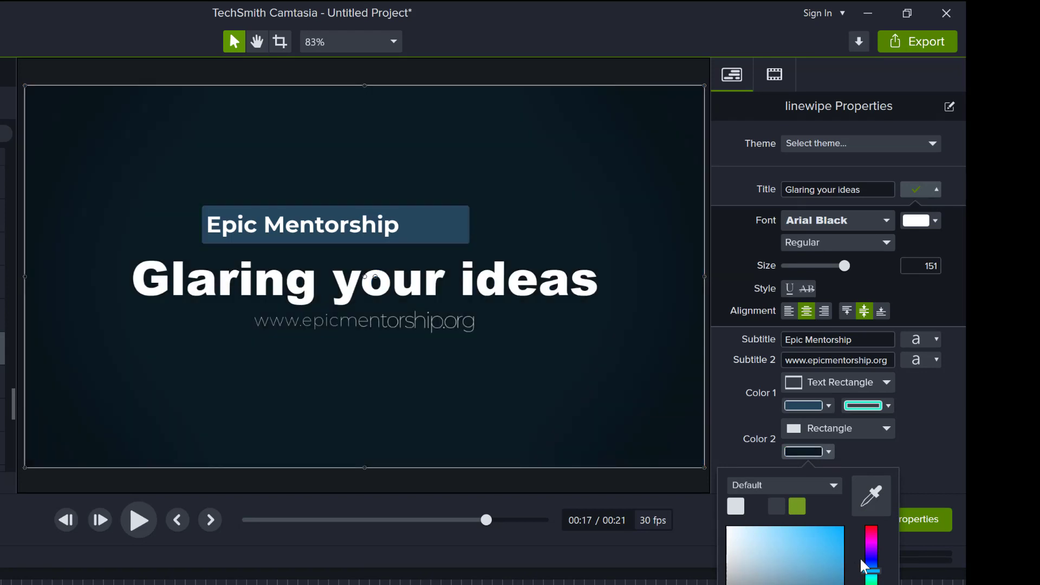
pyautogui.click(873, 542)
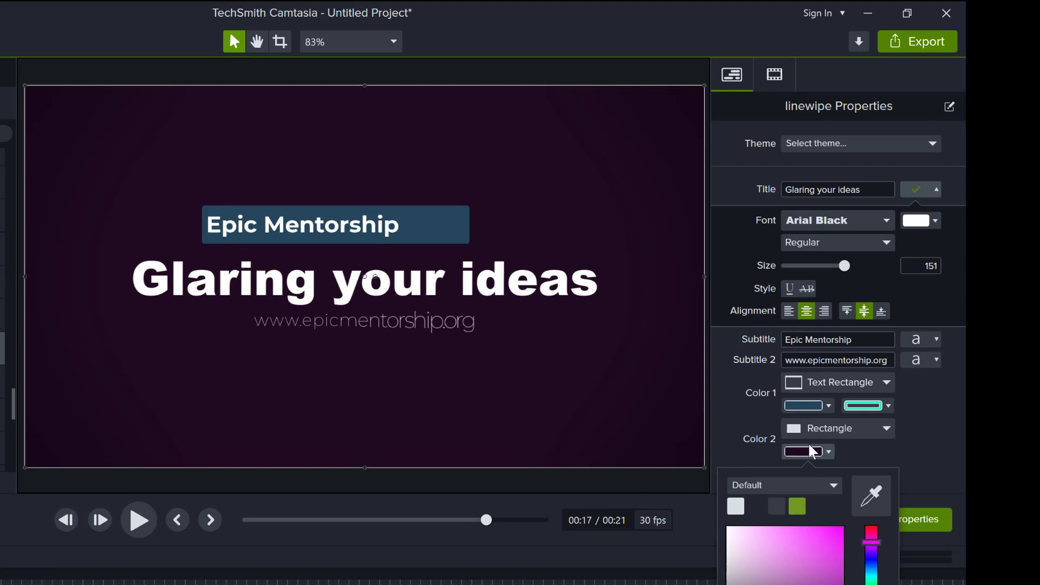
pyautogui.click(945, 459)
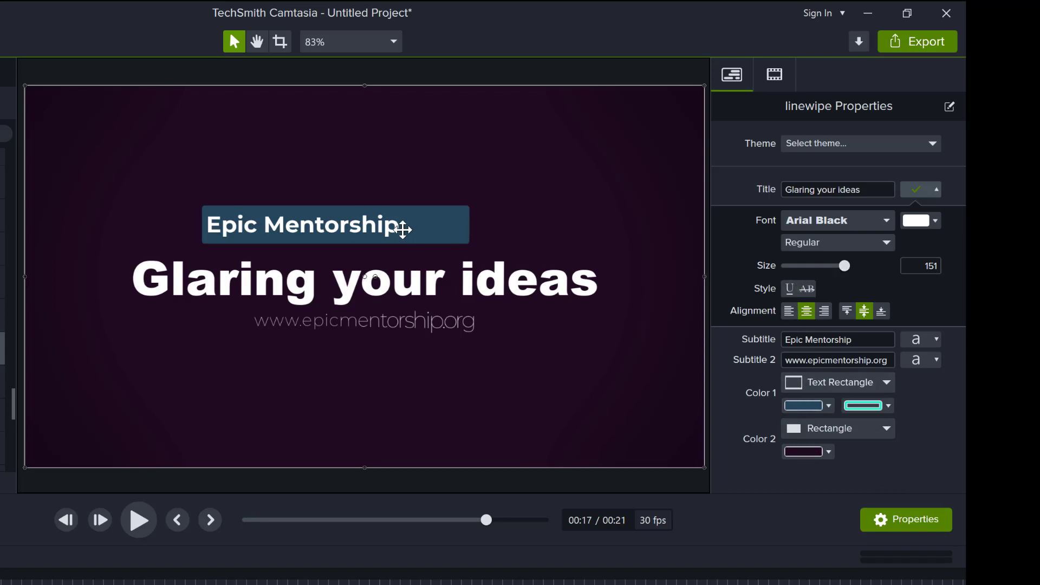
# - Select the whole 'Glaring your ideas' title and reduce its text size
pyautogui.doubleClick(827, 189)
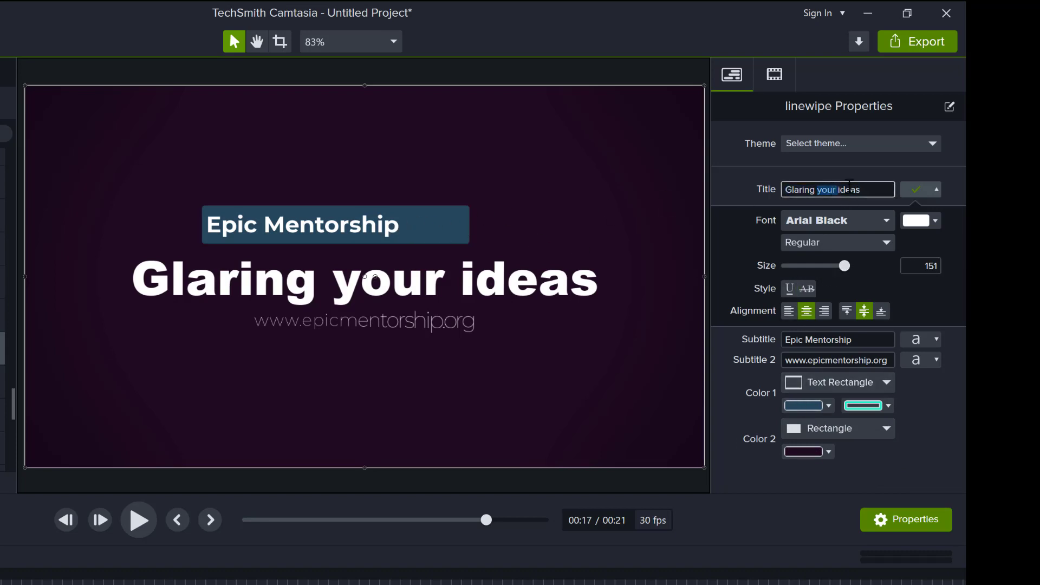
pyautogui.click(850, 189)
pyautogui.tripleClick(855, 189)
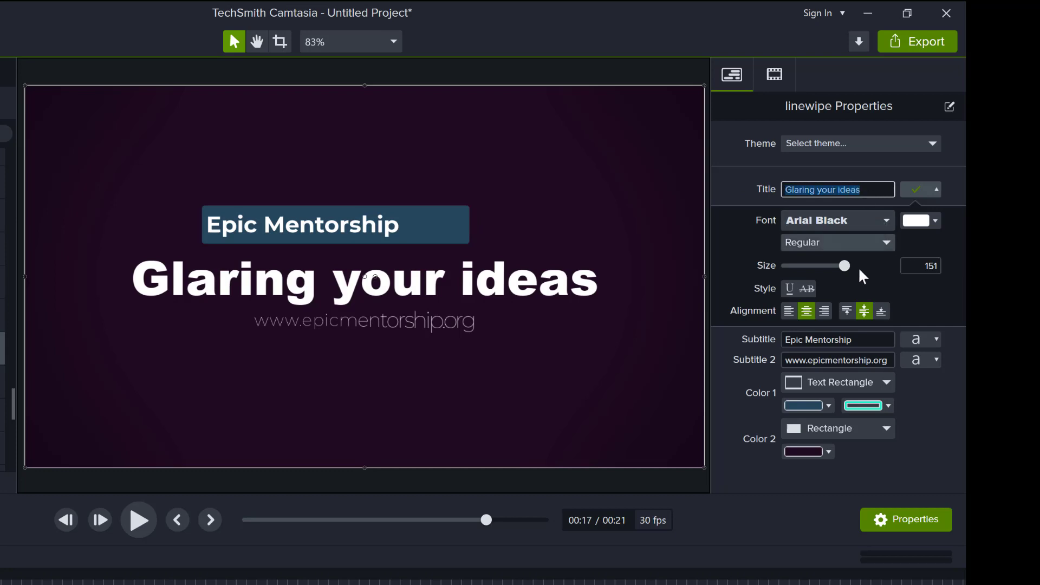
pyautogui.moveTo(844, 266); pyautogui.dragTo(832, 268)
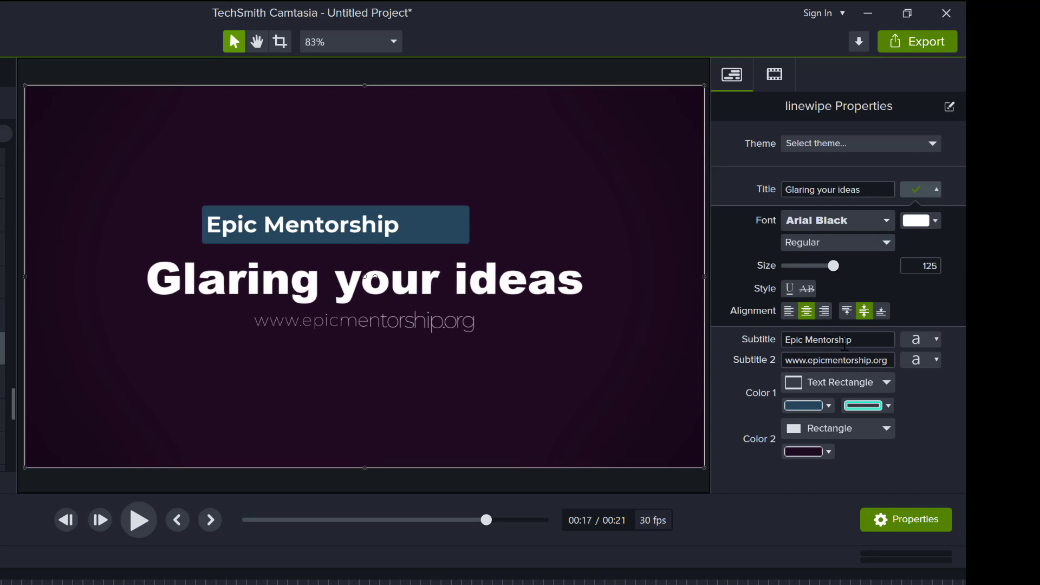
# - Enlarge the Epic Mentorship subtitle to size 133 and centre it in its box
pyautogui.click(932, 338)
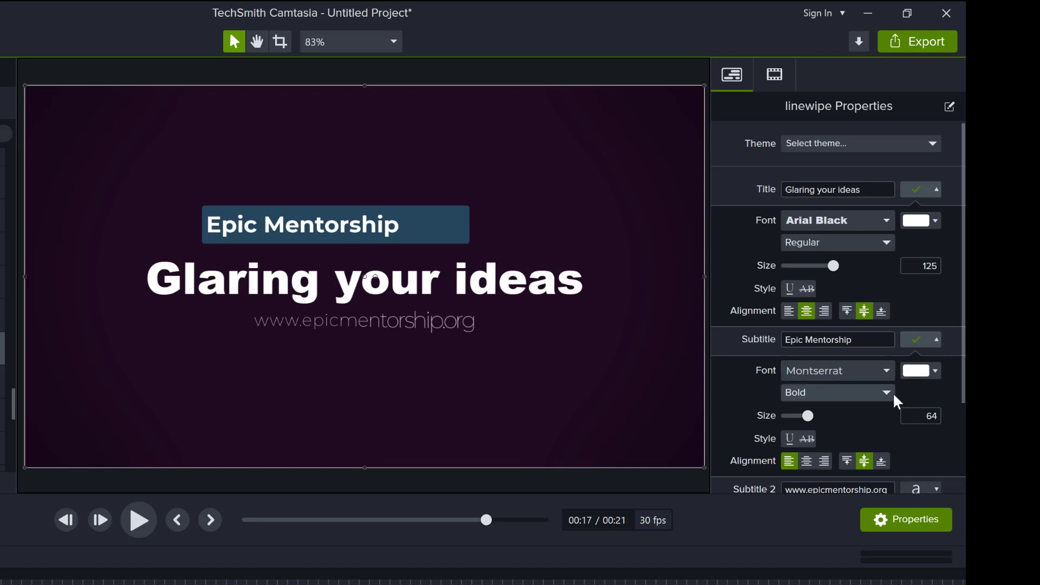
pyautogui.moveTo(807, 417); pyautogui.dragTo(835, 417)
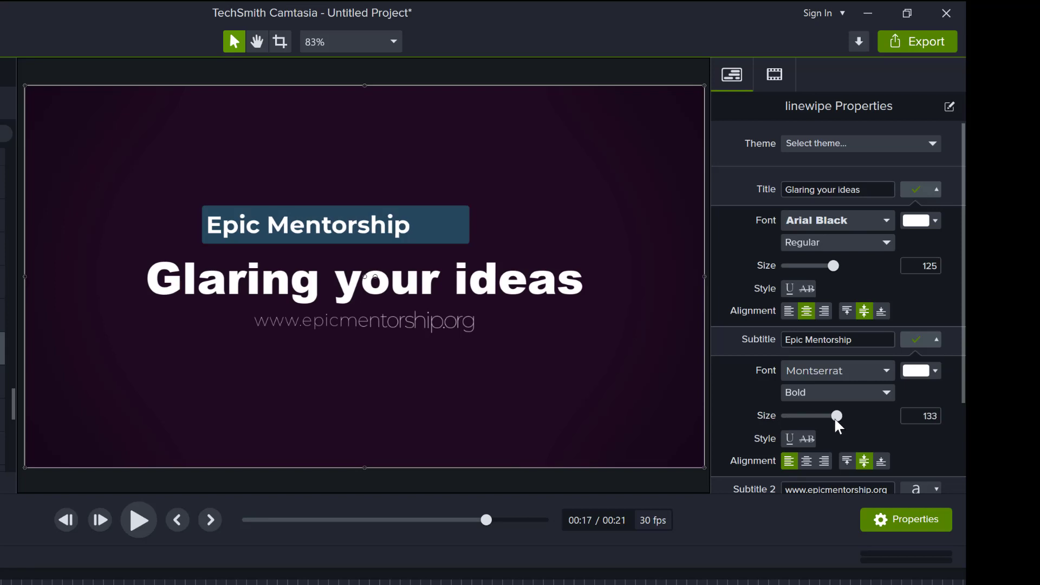
pyautogui.click(806, 461)
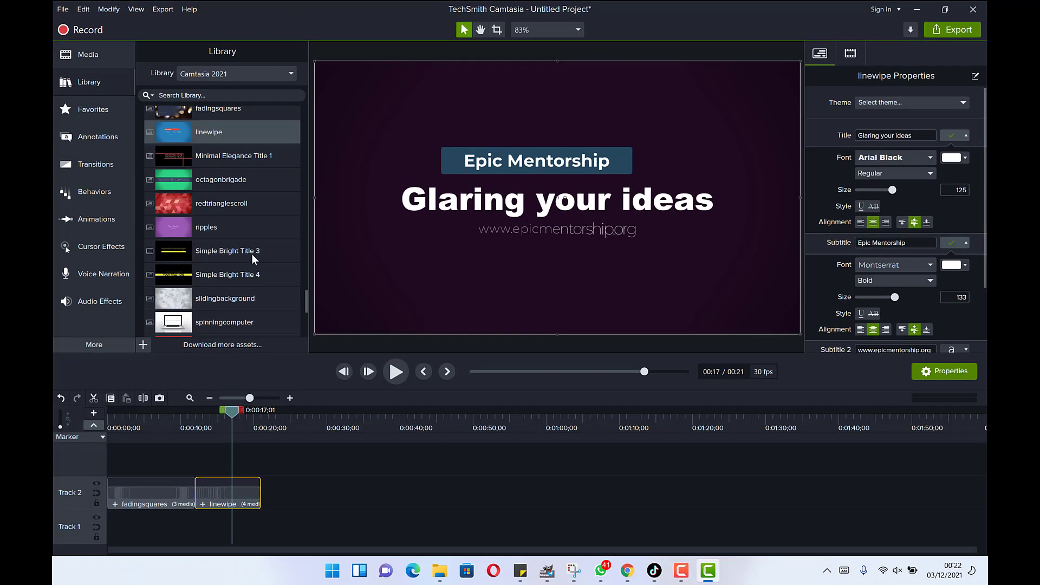
# - Expand the Library's Lower Thirds folder and browse its templates from Assist to Whiteout
pyautogui.scroll(-5, 193, 271)
pyautogui.scroll(-1, 245, 246)
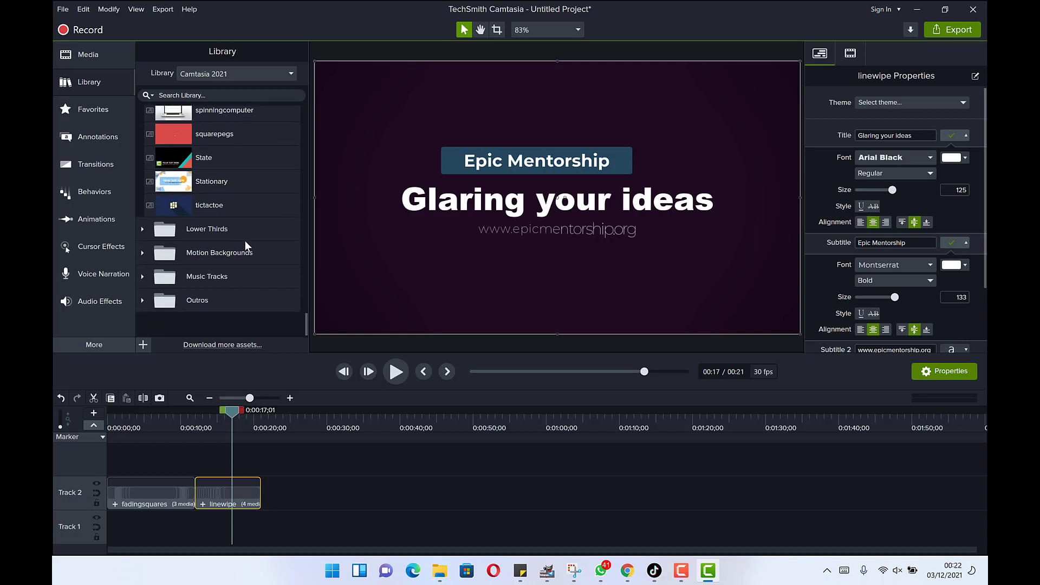
pyautogui.click(142, 229)
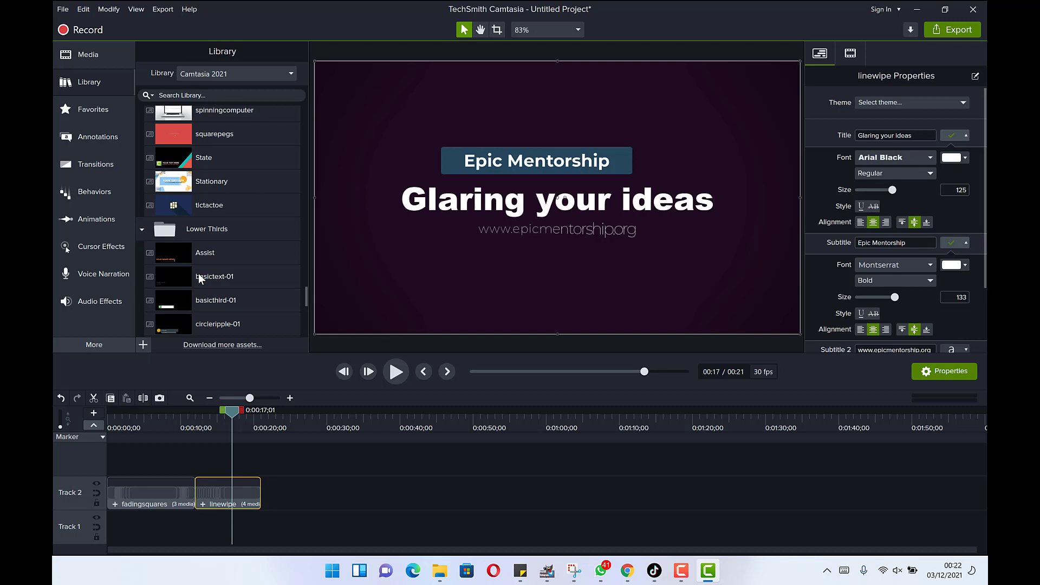
pyautogui.scroll(-2, 199, 279)
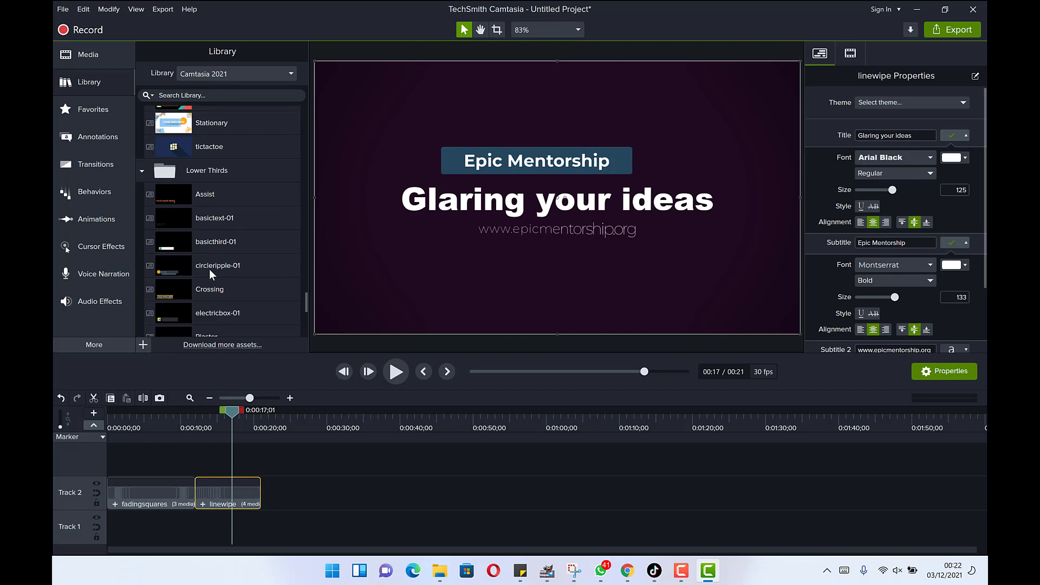
pyautogui.scroll(-5, 188, 276)
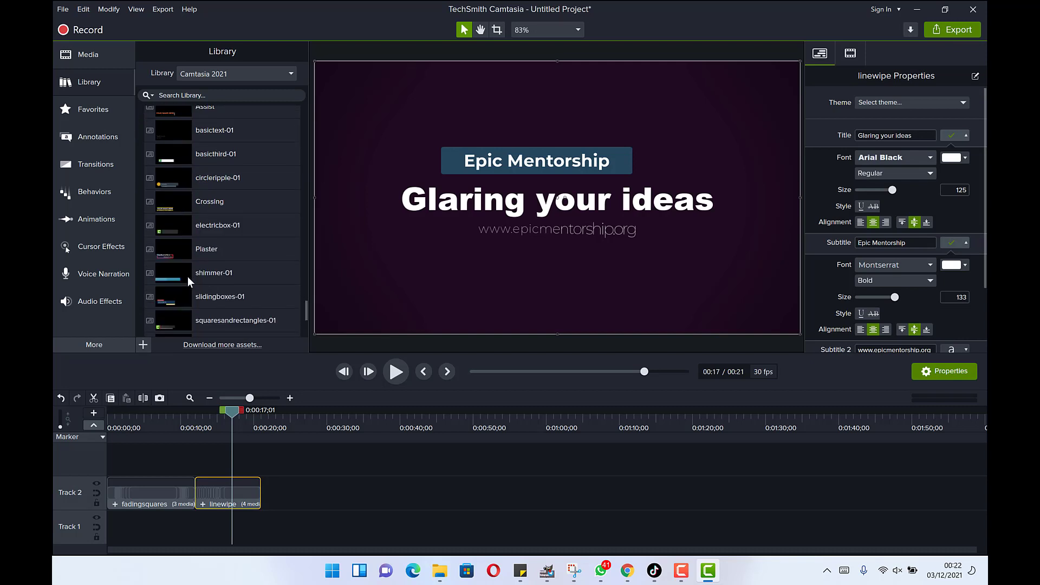
pyautogui.scroll(-2, 187, 277)
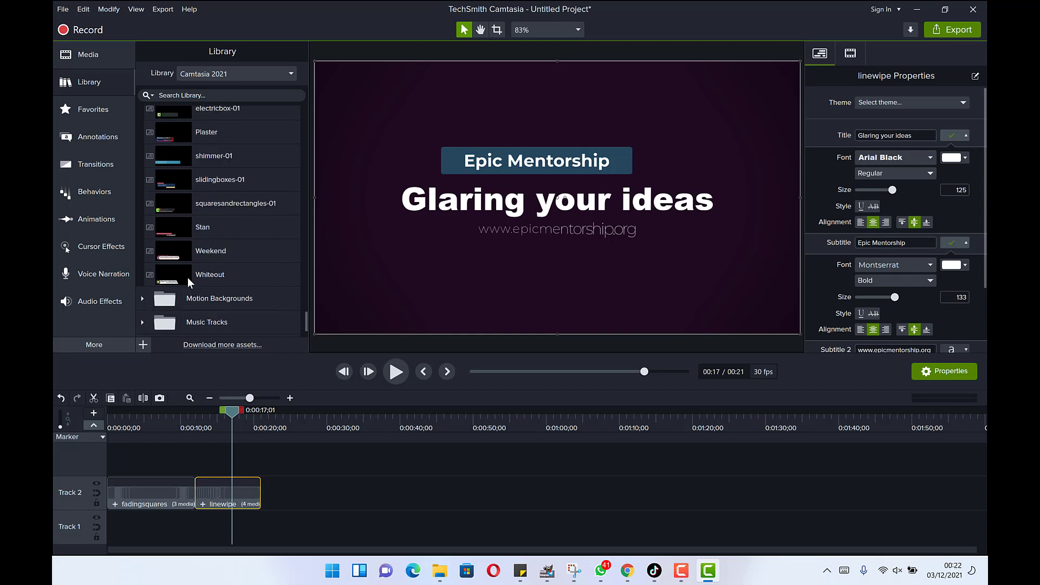
pyautogui.scroll(3, 200, 275)
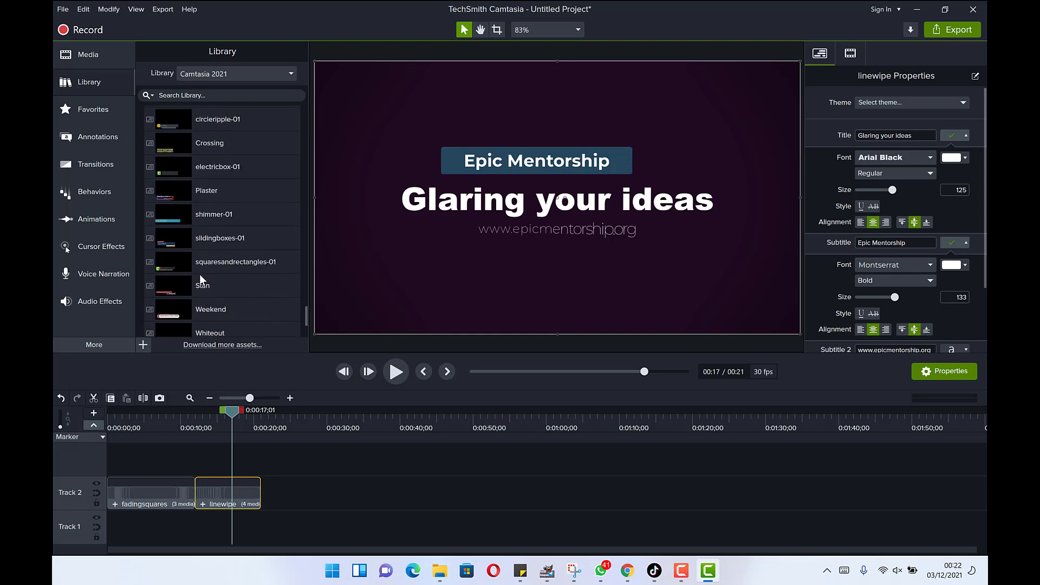
pyautogui.scroll(2, 200, 274)
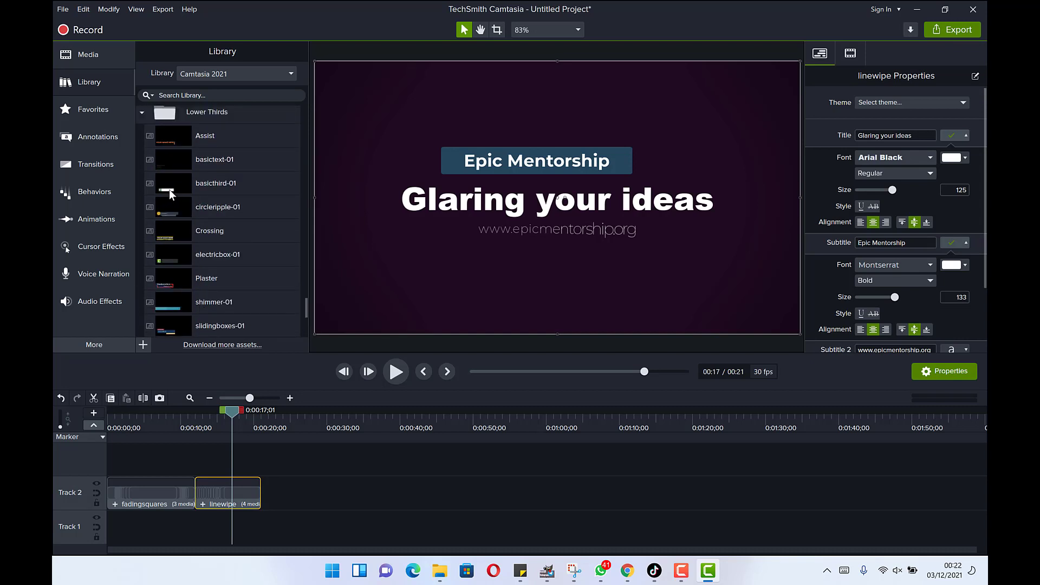
pyautogui.scroll(-6, 182, 266)
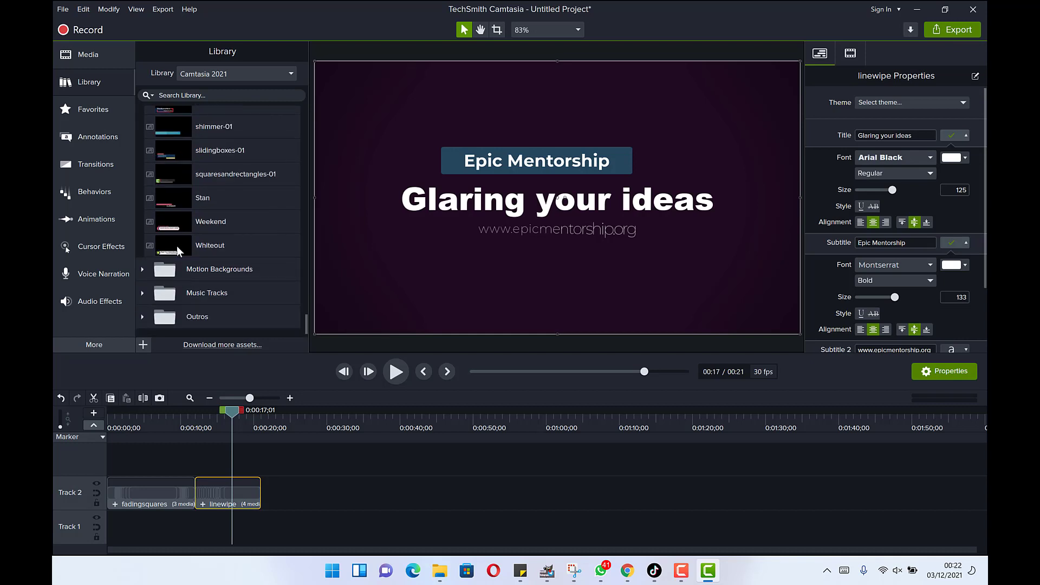
# - Add the Whiteout lower third to Track 2 after linewipe, preview it, and select its name placeholder
pyautogui.moveTo(177, 246); pyautogui.dragTo(255, 482)
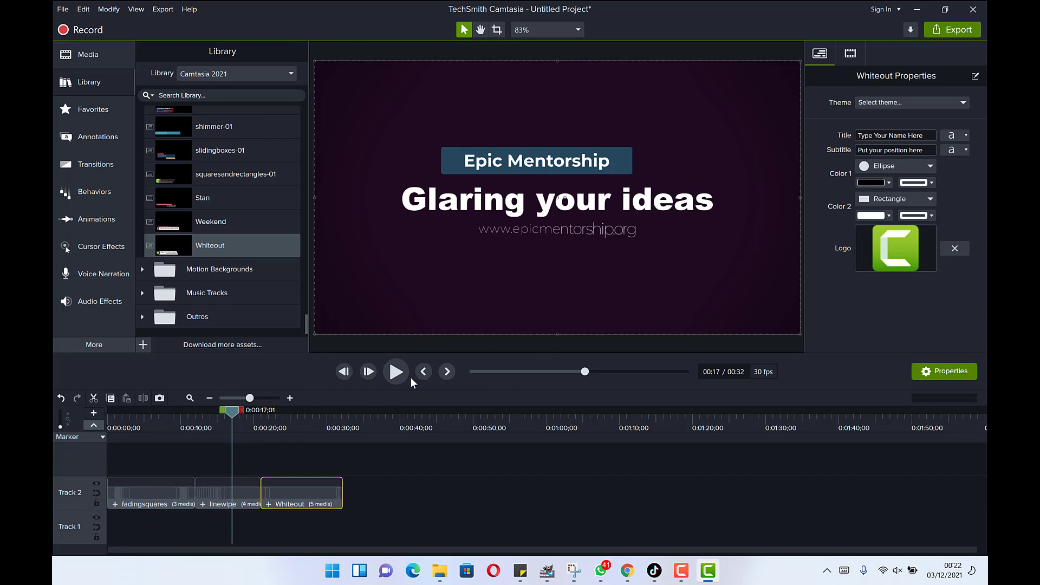
pyautogui.moveTo(232, 411); pyautogui.dragTo(258, 422)
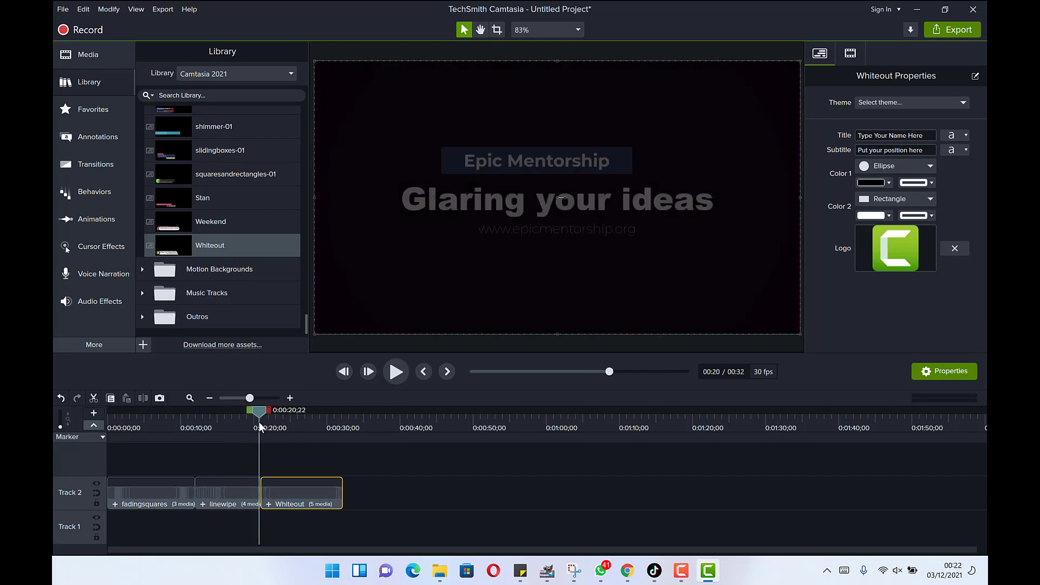
pyautogui.press('space')
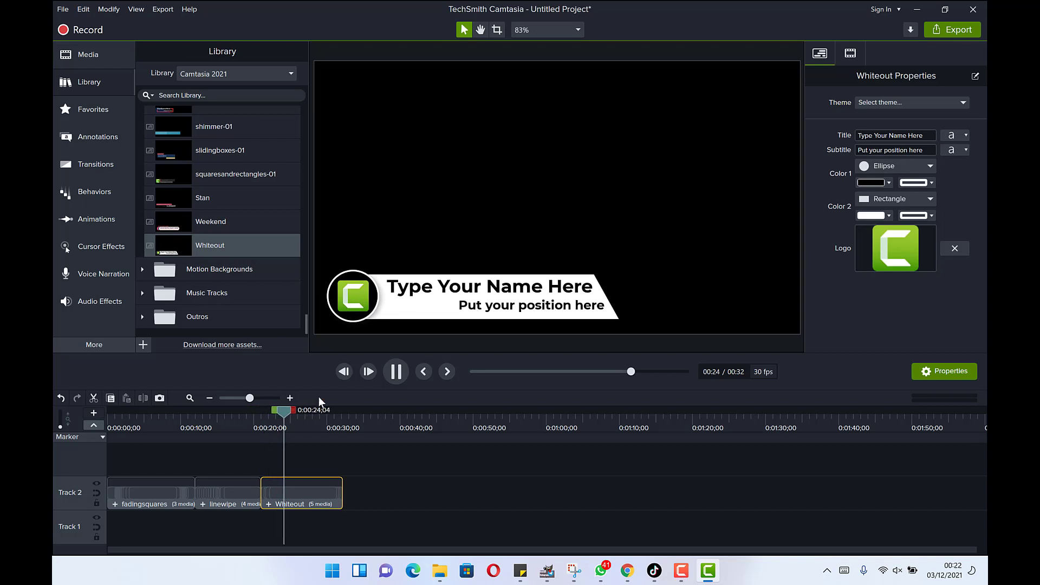
pyautogui.click(396, 379)
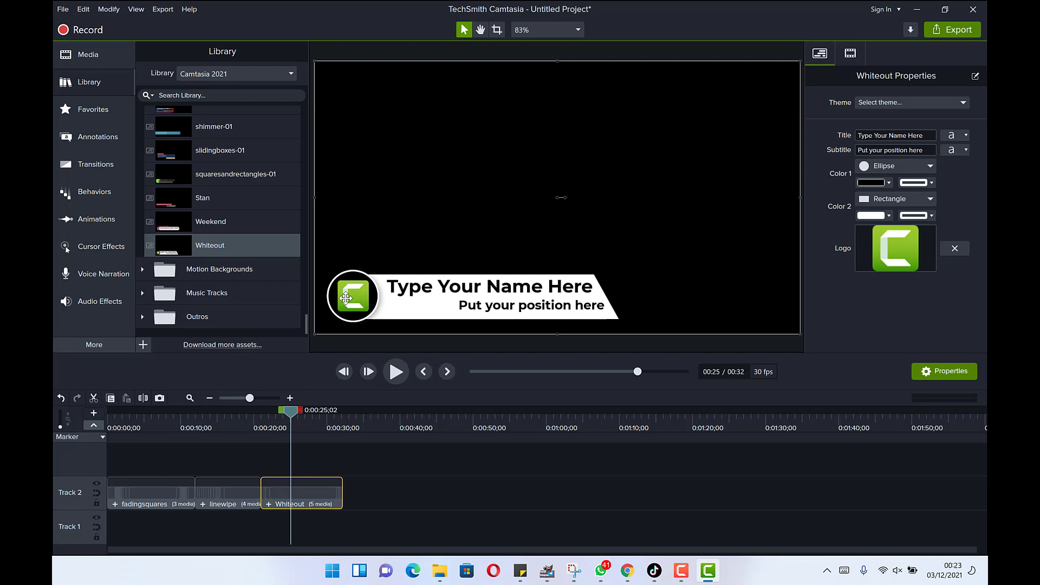
pyautogui.click(923, 135)
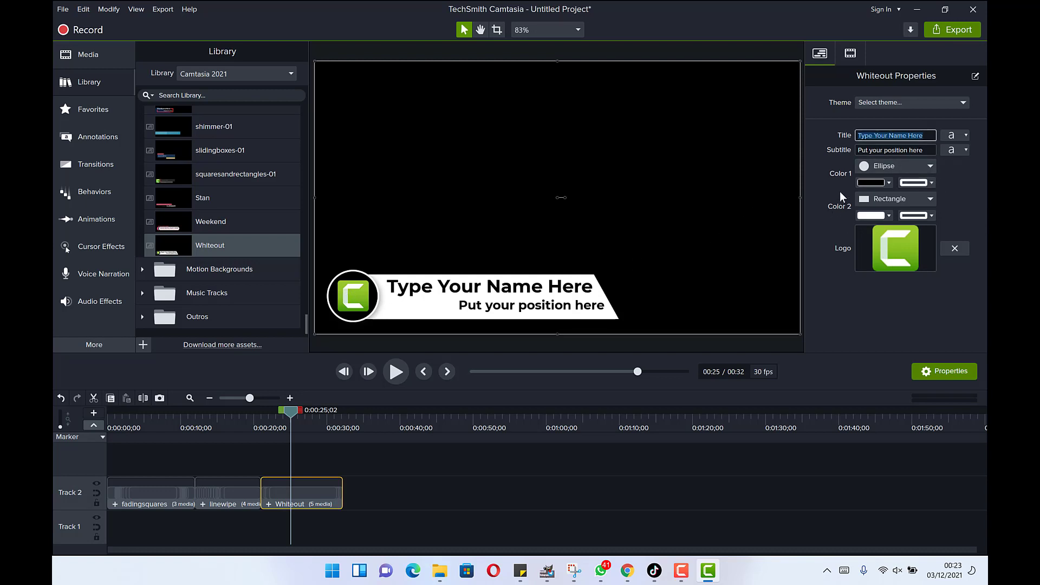
# - Replace the Whiteout placeholders with the presenter's name and the subtitle 'Founder Epic Mentorship'
pyautogui.write('Dr. Rahse')
pyautogui.press('BackSpace')
pyautogui.press('BackSpace')
pyautogui.press('BackSpace')
pyautogui.press('BackSpace')
pyautogui.write('asheed')
pyautogui.press('Tab')
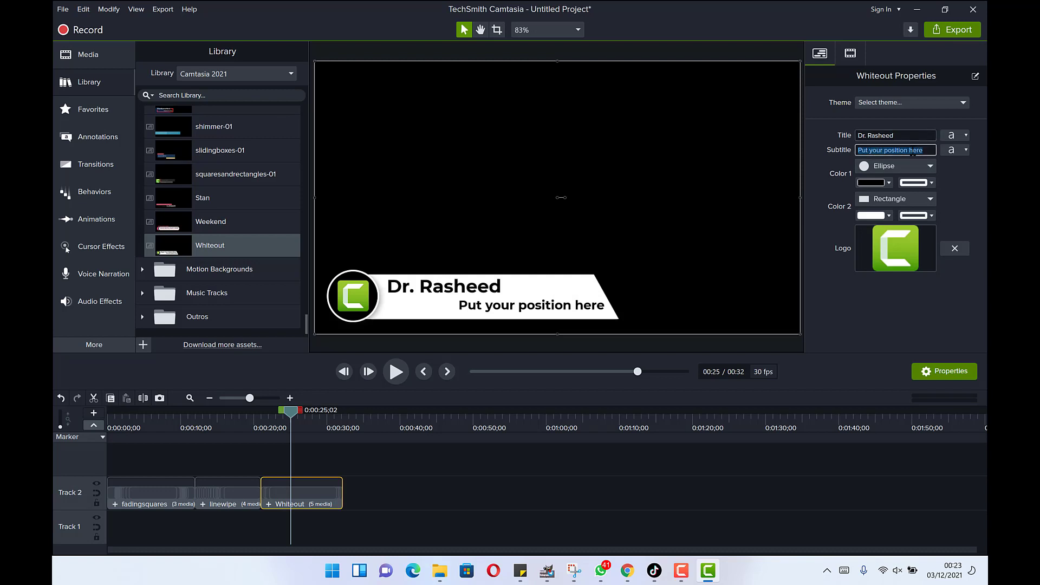
pyautogui.write('Founder Epic Mentor')
pyautogui.write('ship')
pyautogui.press('Return')
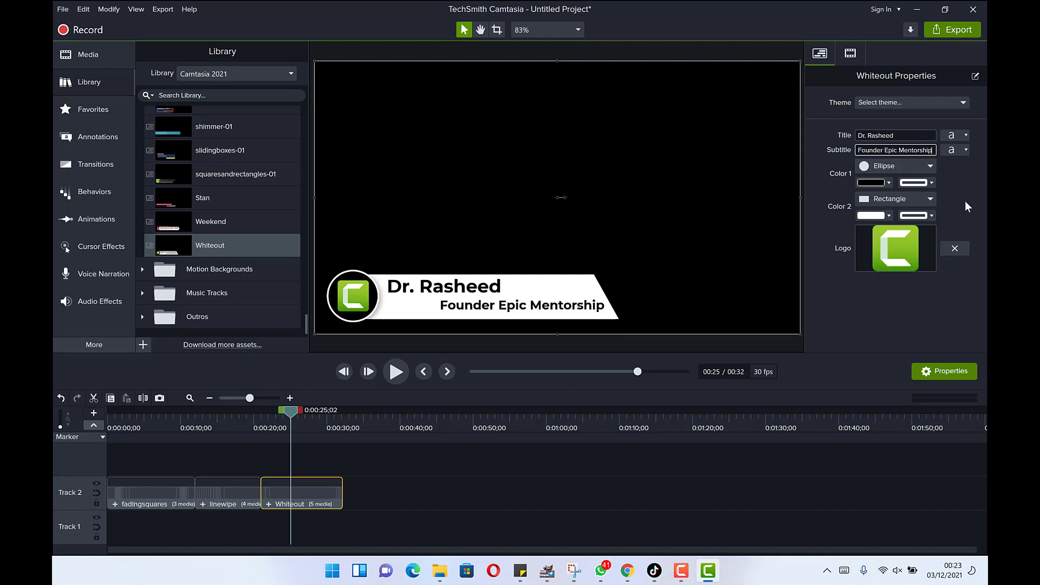
# - Make the Founder Epic Mentorship subtitle red (#F41616) and centre-align it
pyautogui.click(966, 150)
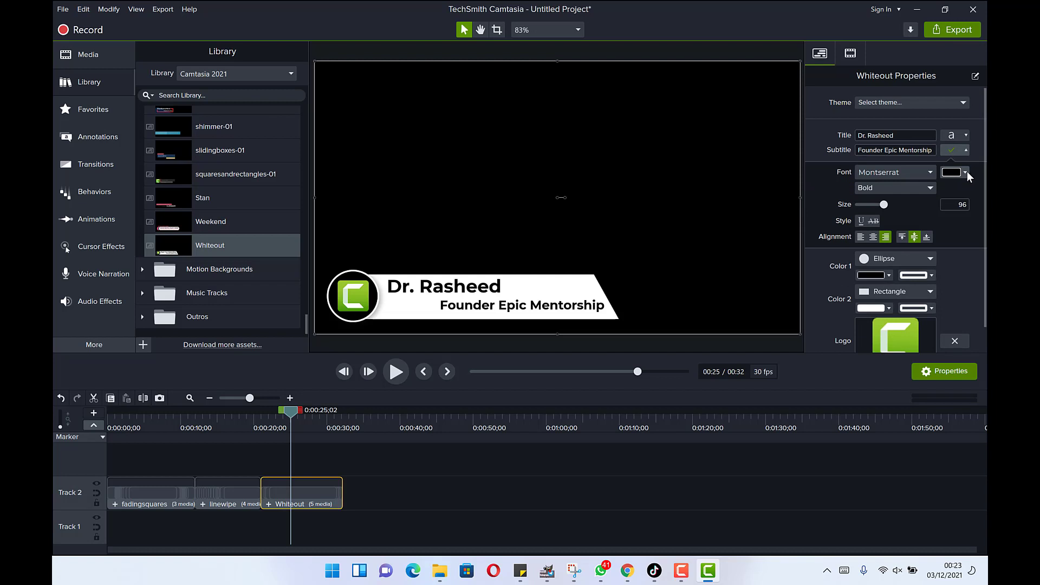
pyautogui.click(966, 173)
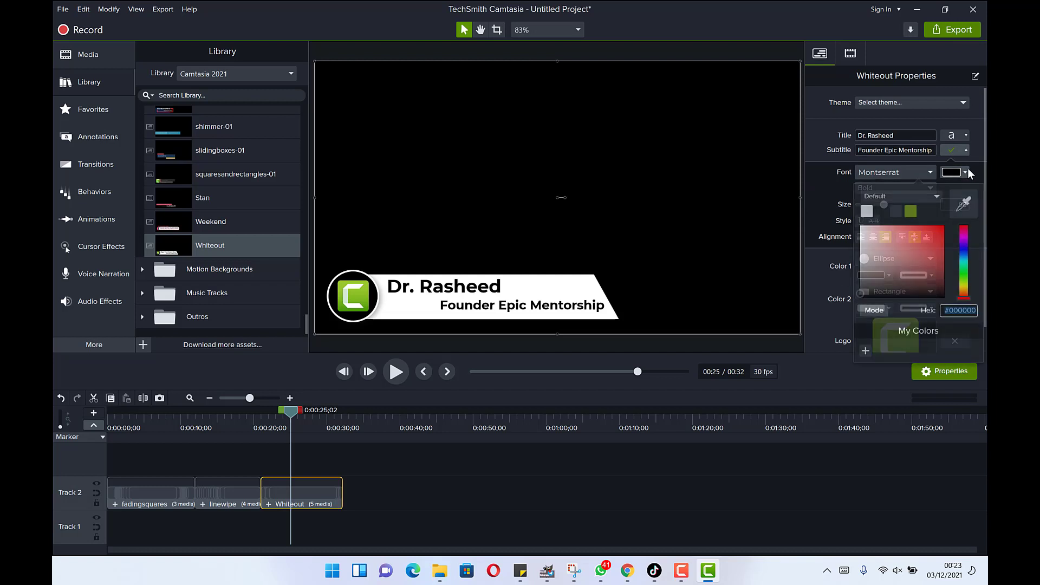
pyautogui.click(937, 228)
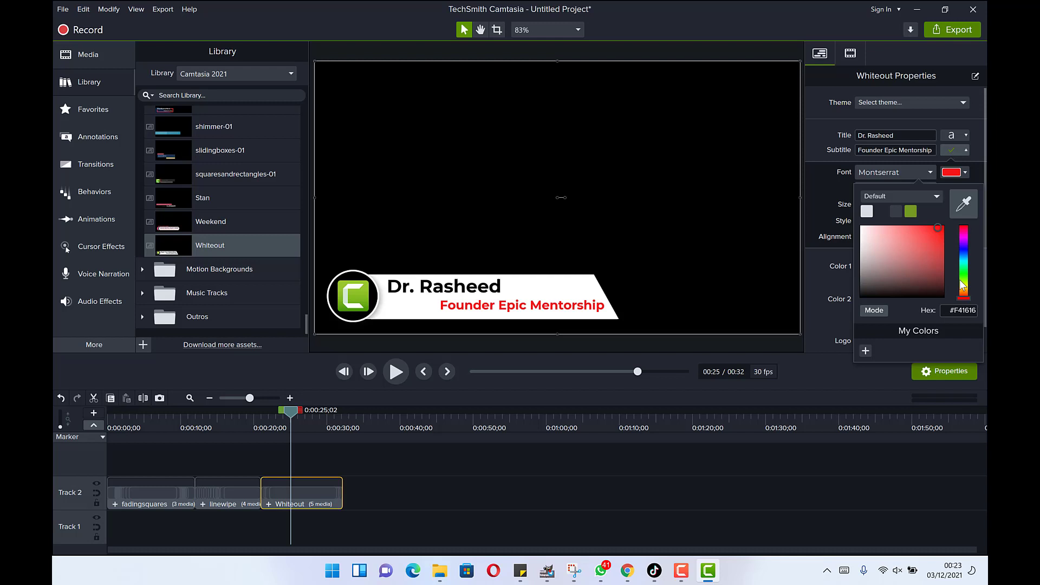
pyautogui.click(812, 272)
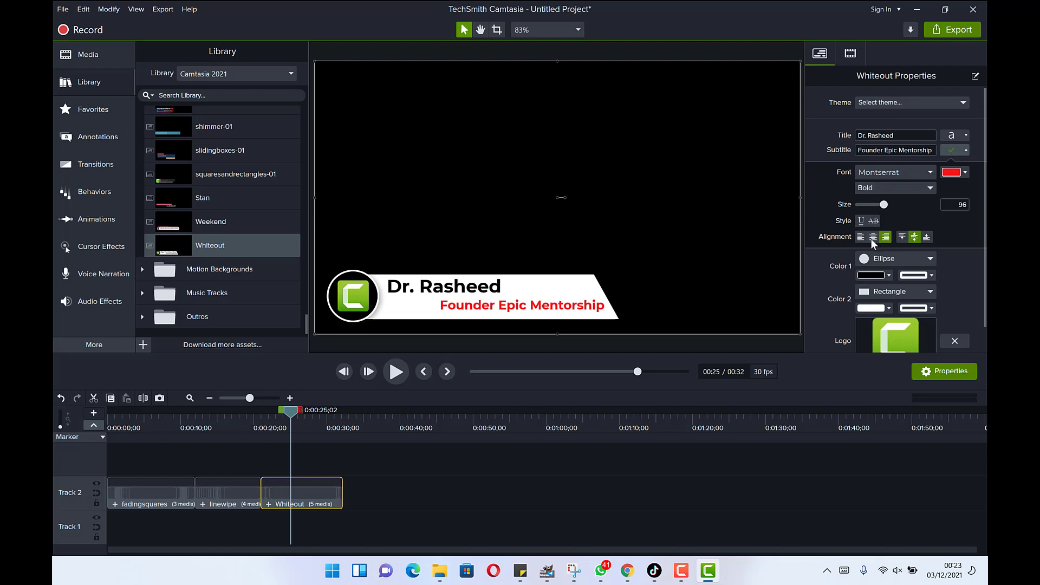
pyautogui.click(872, 237)
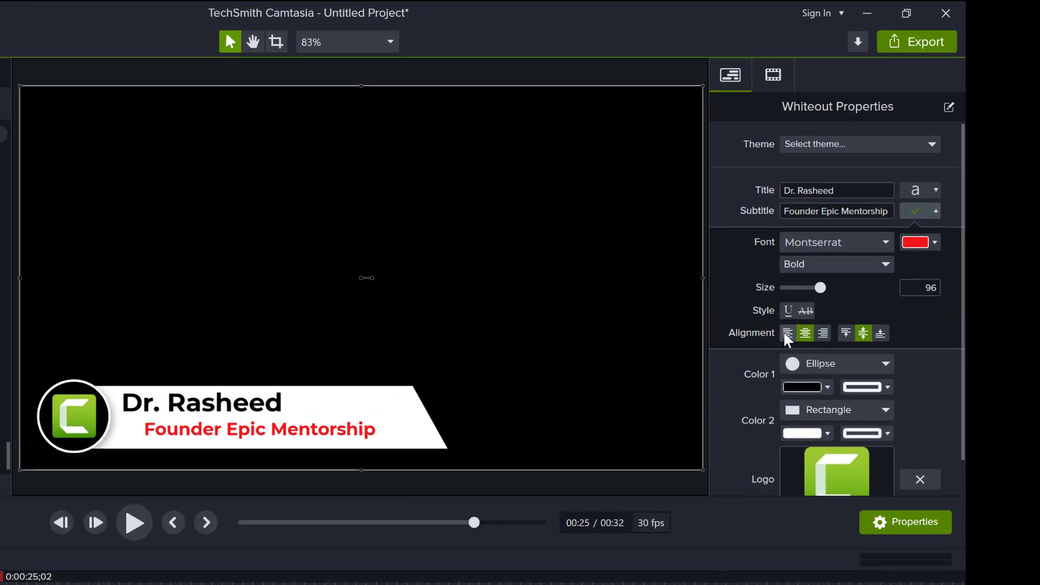
pyautogui.click(787, 336)
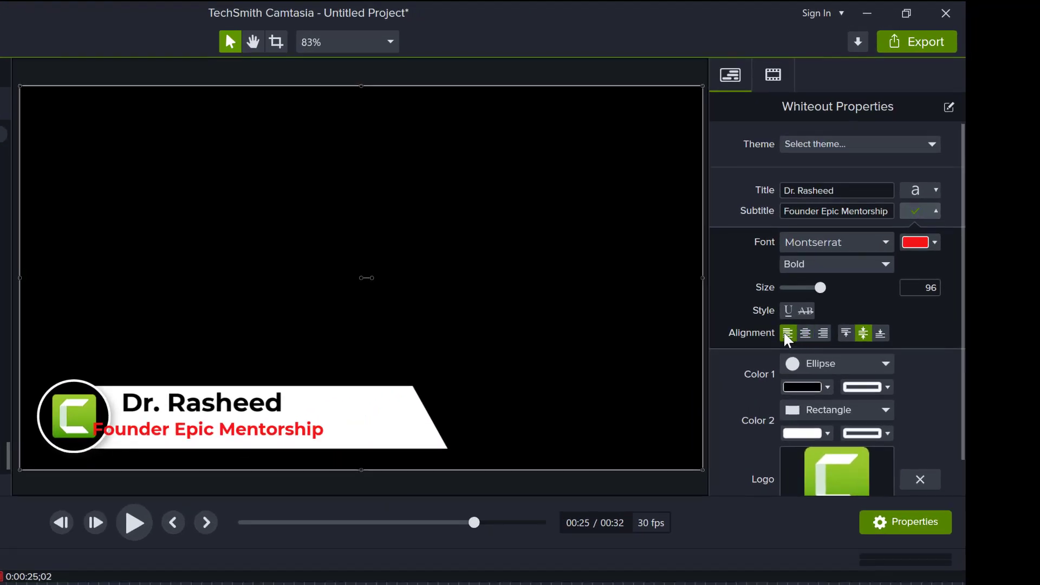
pyautogui.click(806, 334)
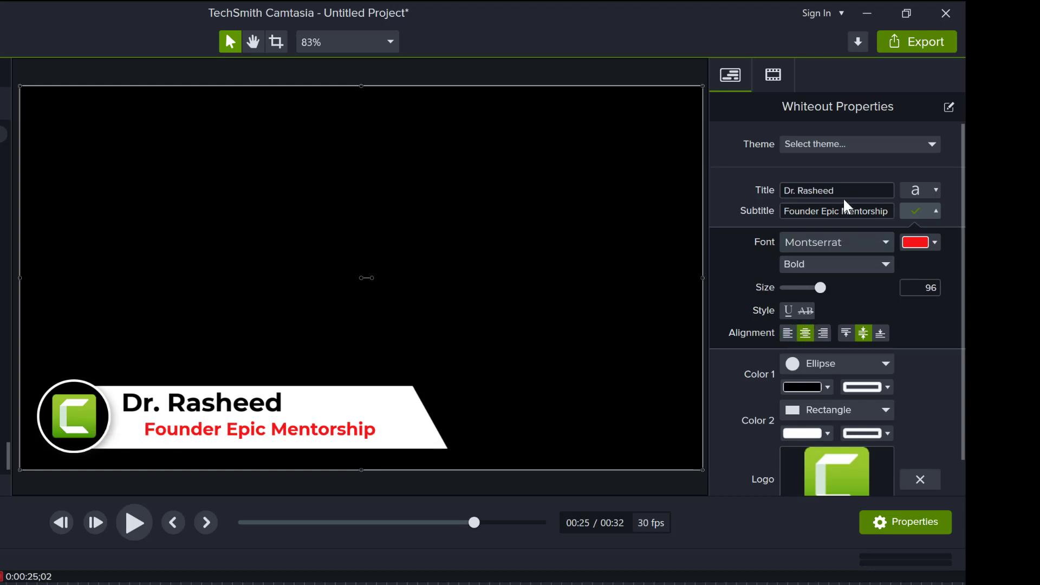
# - Centre-align the name text, then play the lower third back from just before it
pyautogui.click(933, 194)
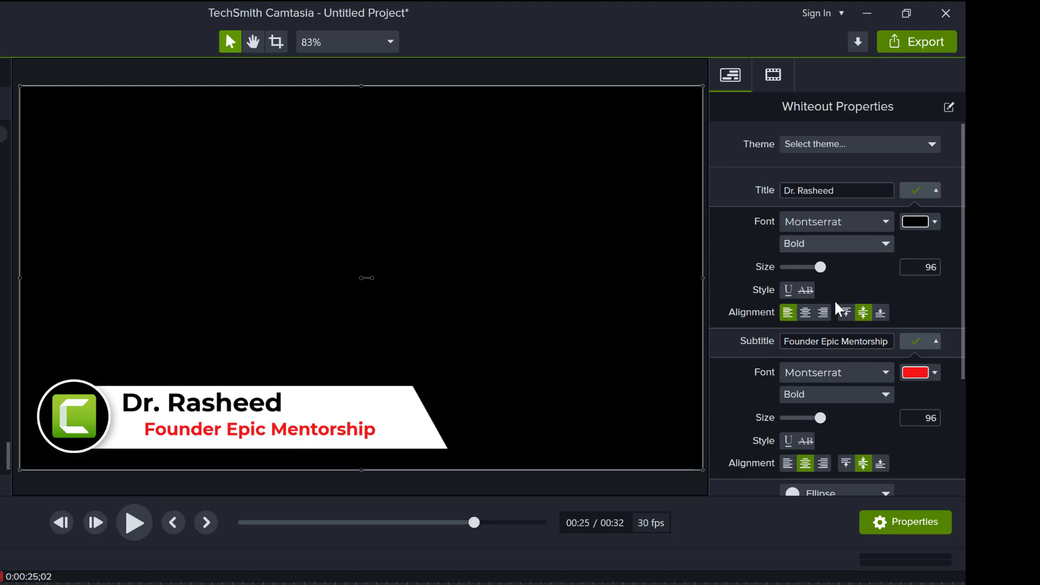
pyautogui.click(806, 313)
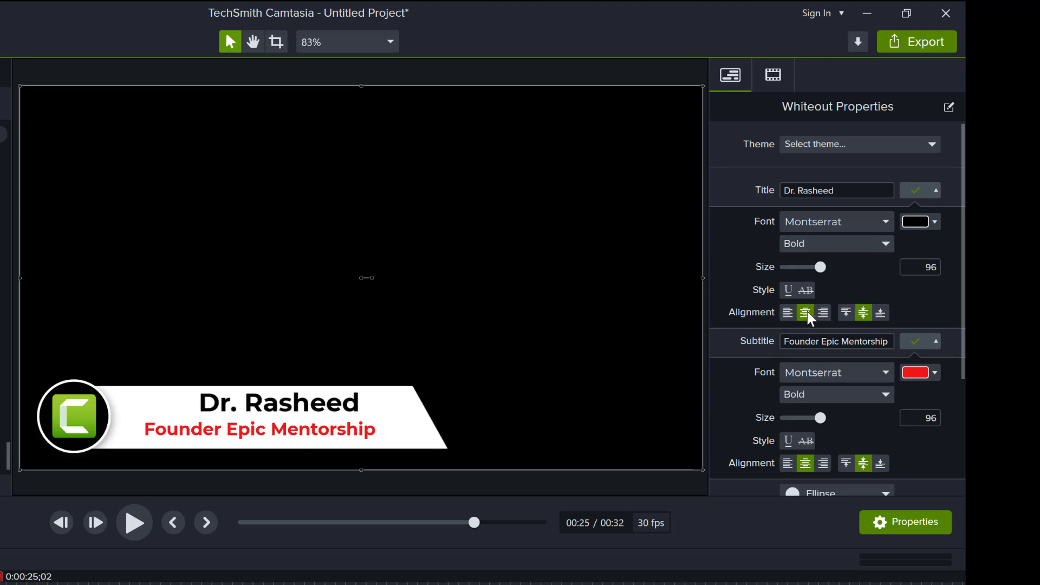
pyautogui.click(788, 313)
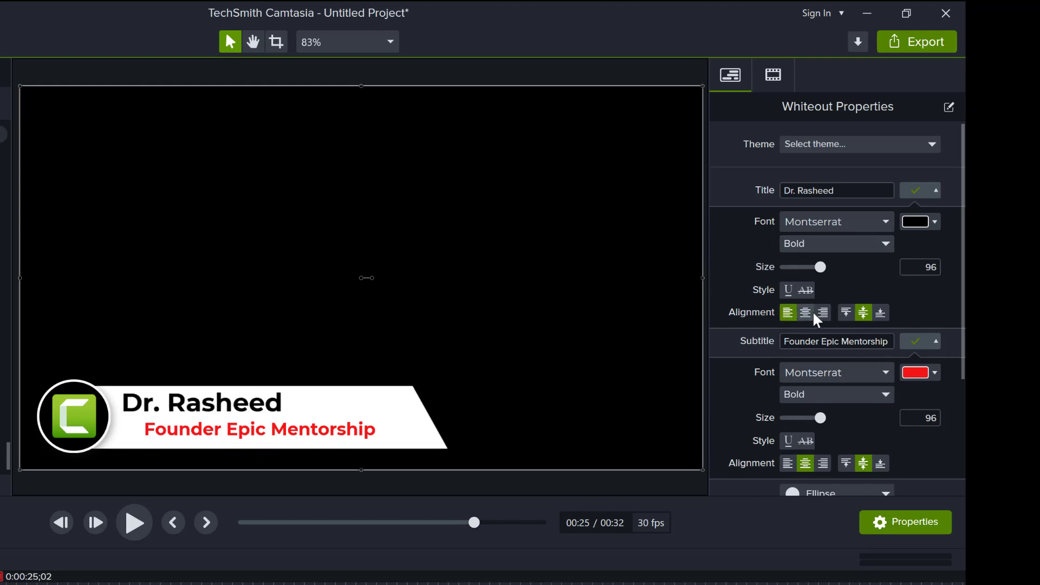
pyautogui.click(805, 311)
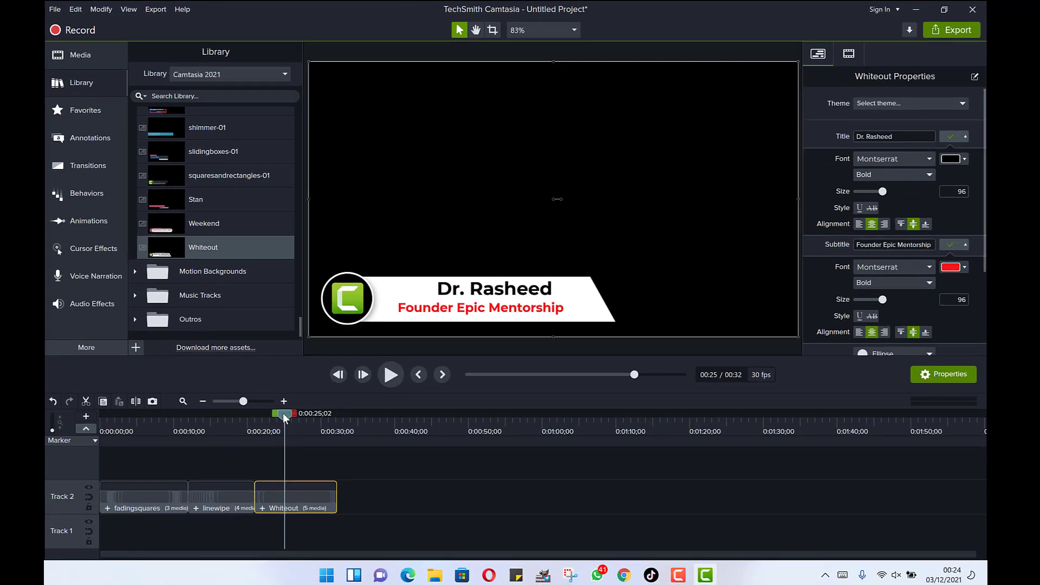
pyautogui.moveTo(94, 526); pyautogui.dragTo(65, 534)
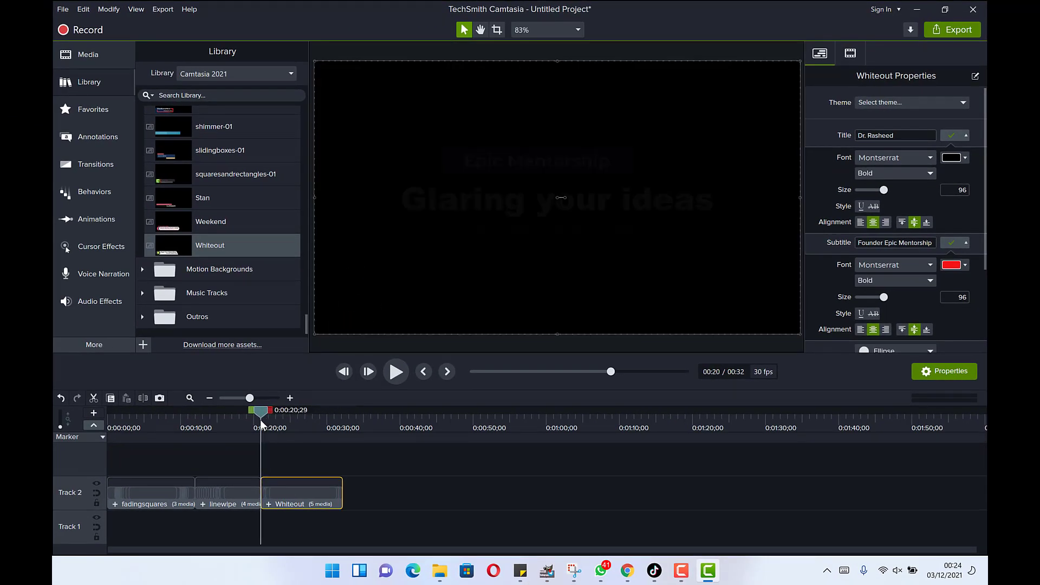
pyautogui.press('space')
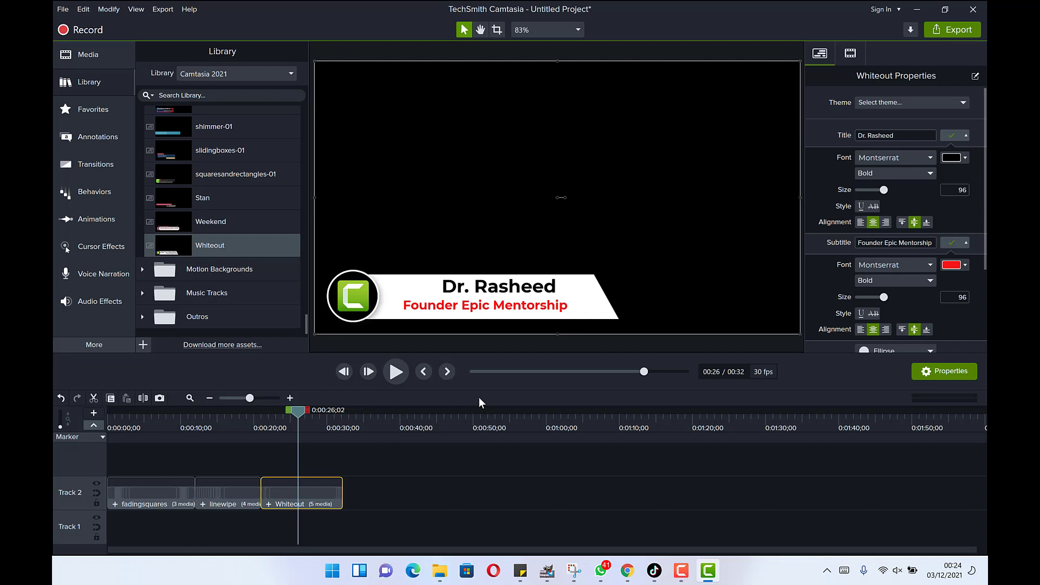
# - Expand the Music Tracks folder in the Library and scroll through its tracks
pyautogui.scroll(10, 204, 298)
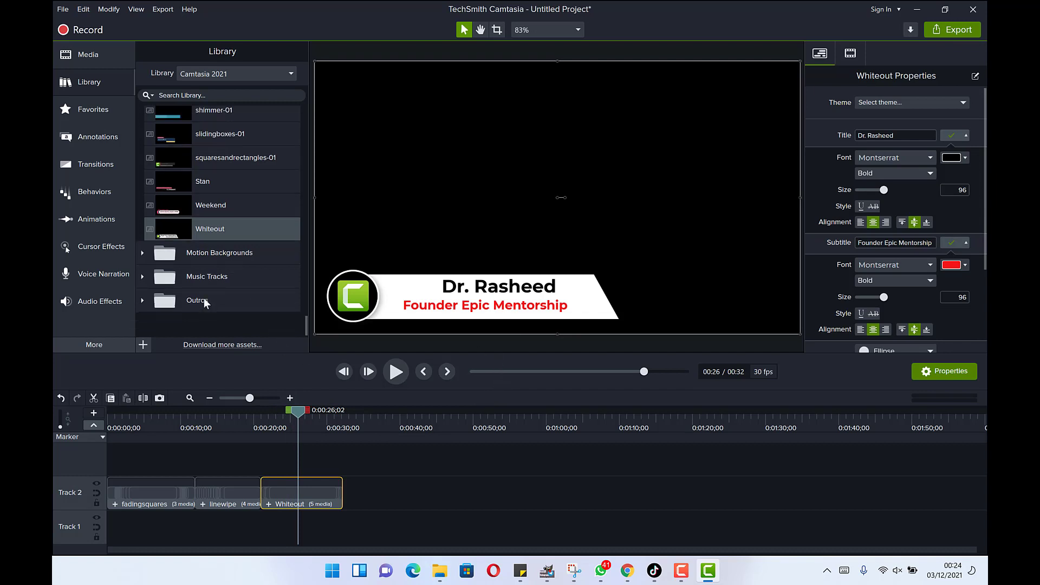
pyautogui.scroll(-10, 214, 288)
pyautogui.click(143, 277)
pyautogui.scroll(-8, 206, 265)
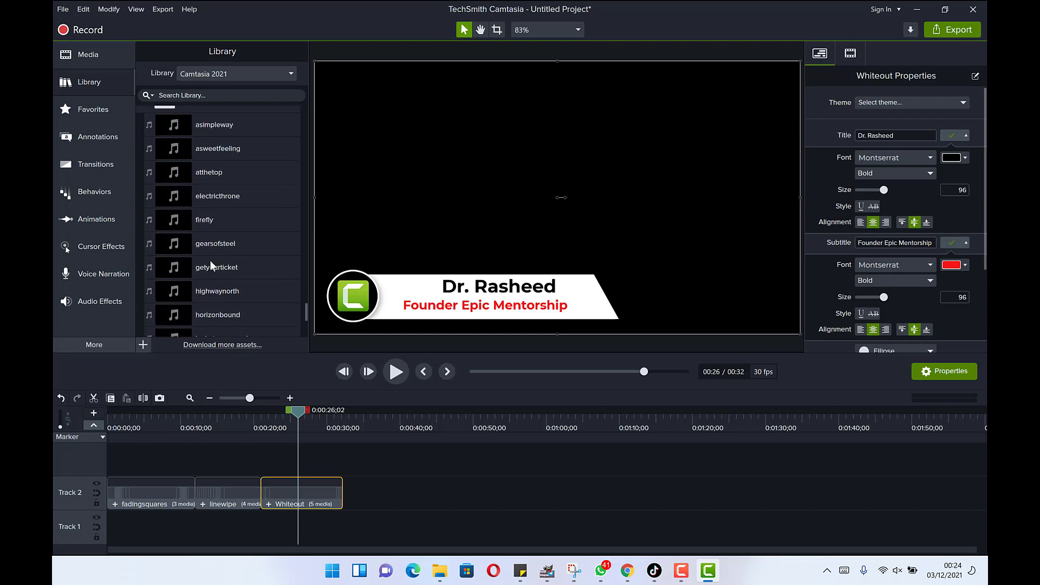
pyautogui.scroll(2, 211, 264)
pyautogui.scroll(4, 212, 255)
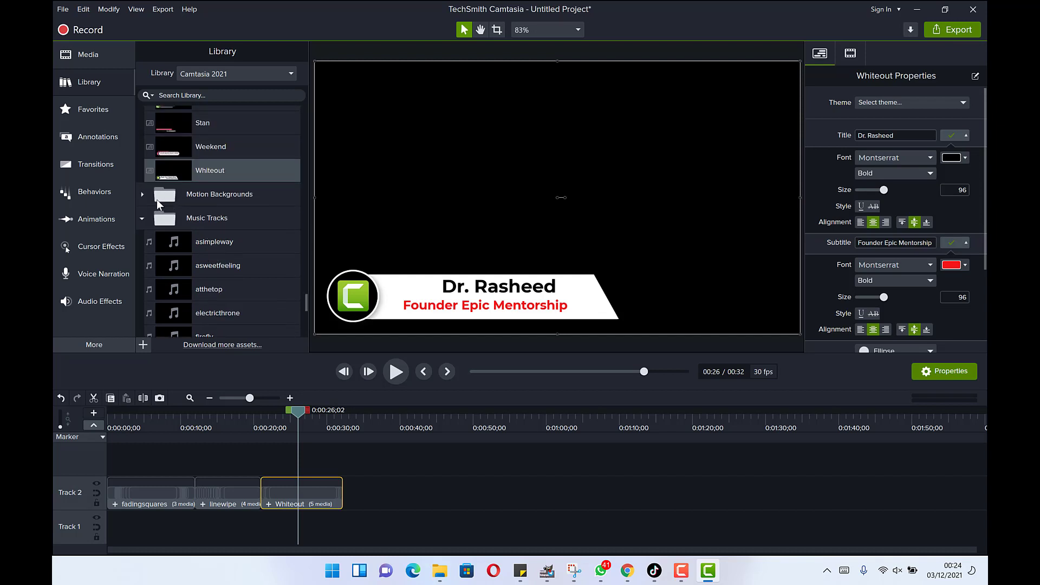
# - Expand Motion Backgrounds and Outros, browsing backgrounds like neonstocks, rainbowbars and whitetriangles
pyautogui.click(142, 195)
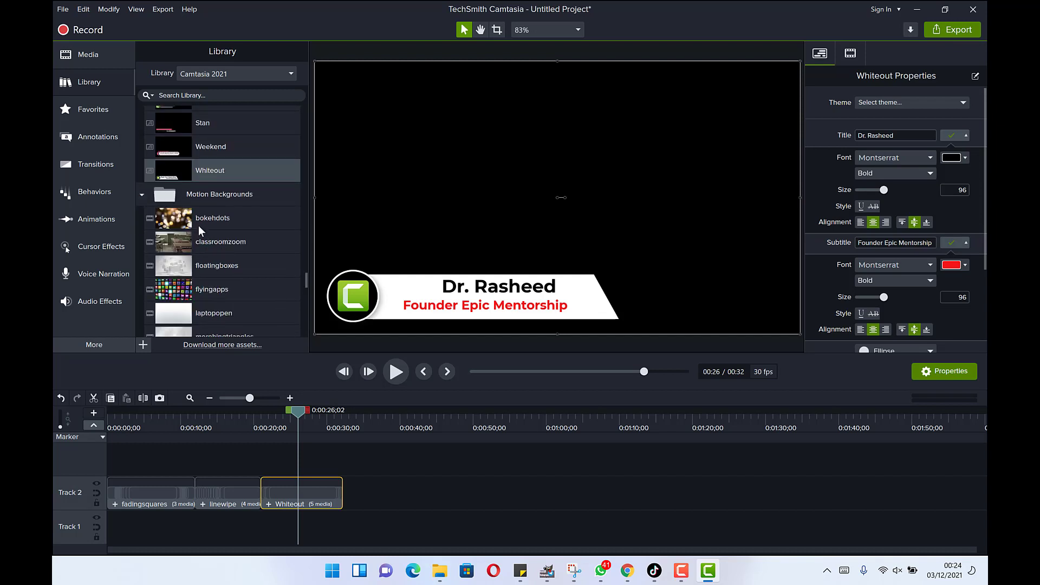
pyautogui.scroll(-6, 203, 232)
pyautogui.scroll(-2, 206, 235)
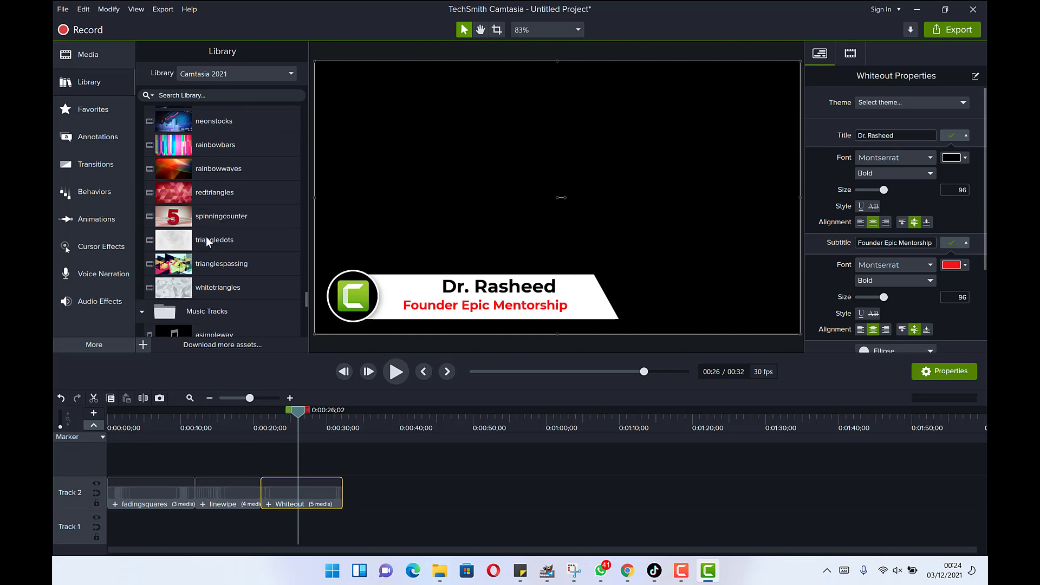
pyautogui.scroll(-3, 203, 258)
pyautogui.scroll(-10, 200, 279)
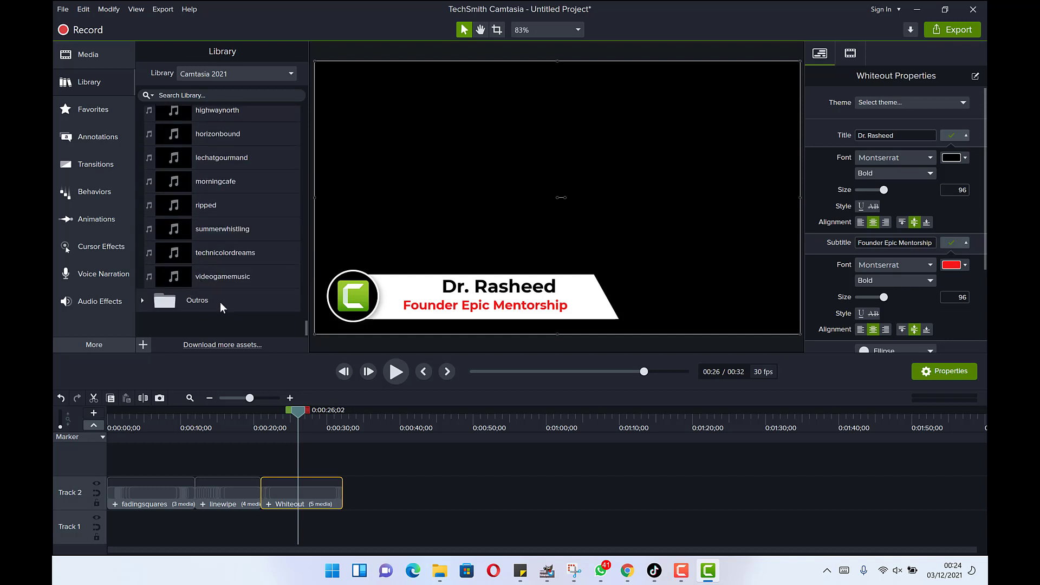
pyautogui.click(141, 300)
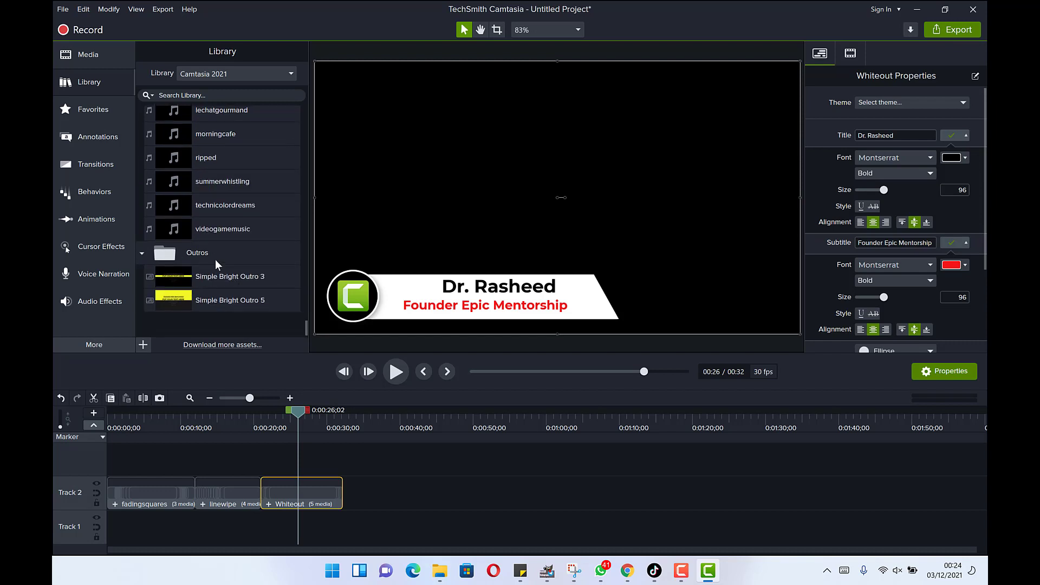
pyautogui.scroll(10, 222, 284)
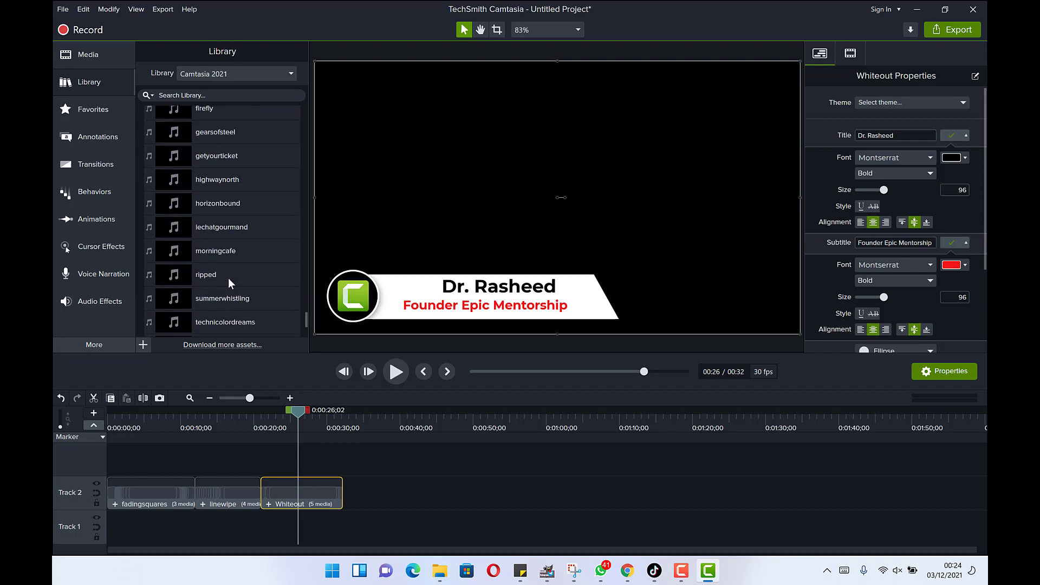
pyautogui.scroll(1, 238, 271)
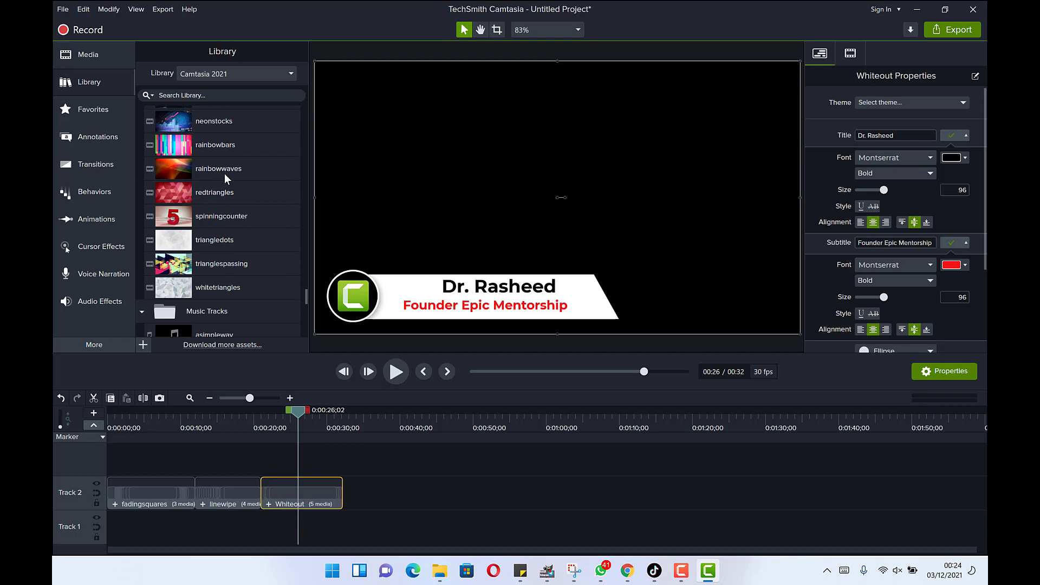
# - Open the TechSmith Assets website, close Opera's WhatsApp sidebar and scroll to the customizable categories
pyautogui.click(237, 345)
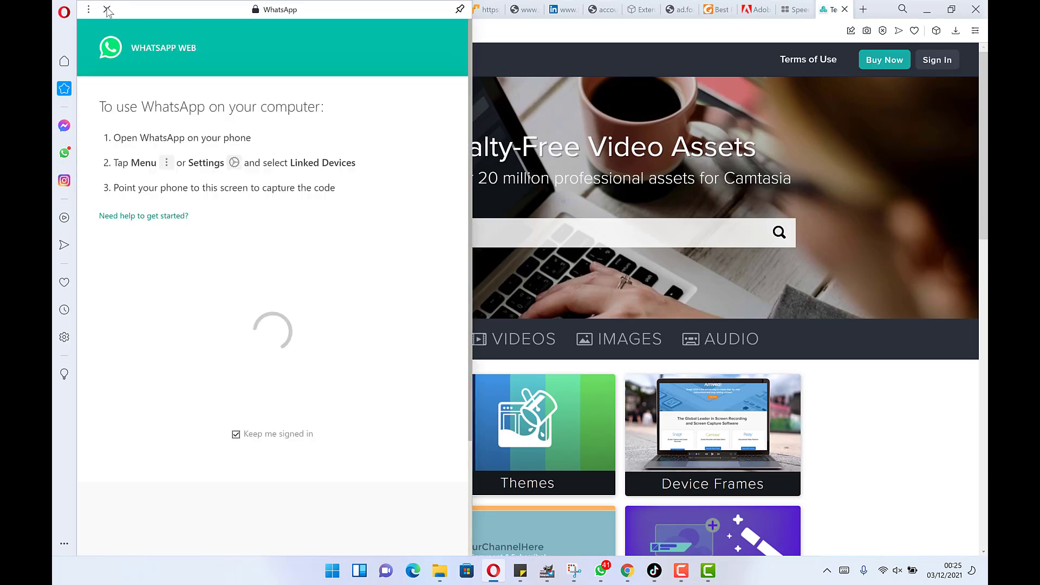
pyautogui.click(516, 151)
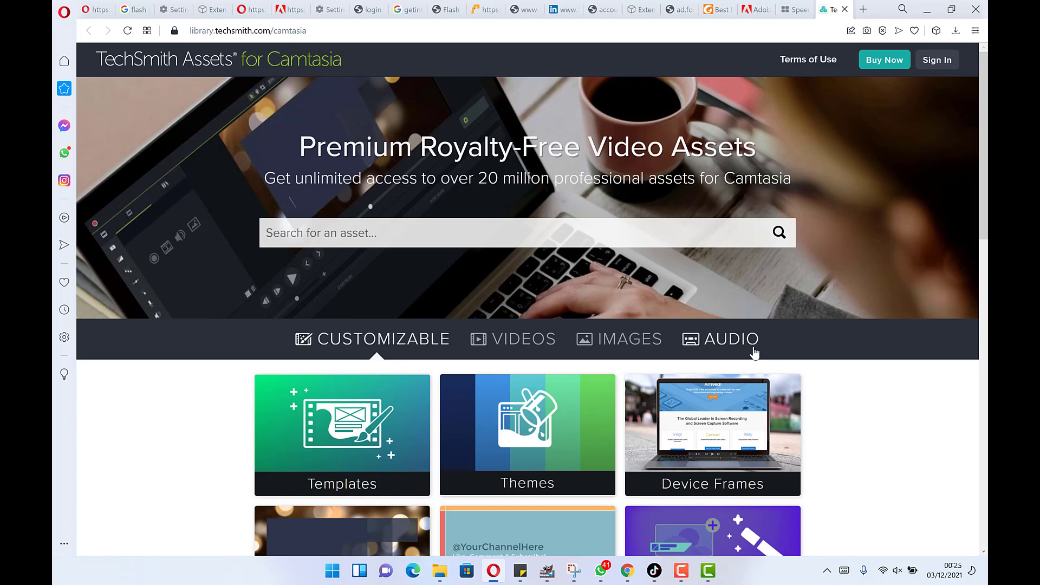
pyautogui.scroll(-3, 736, 324)
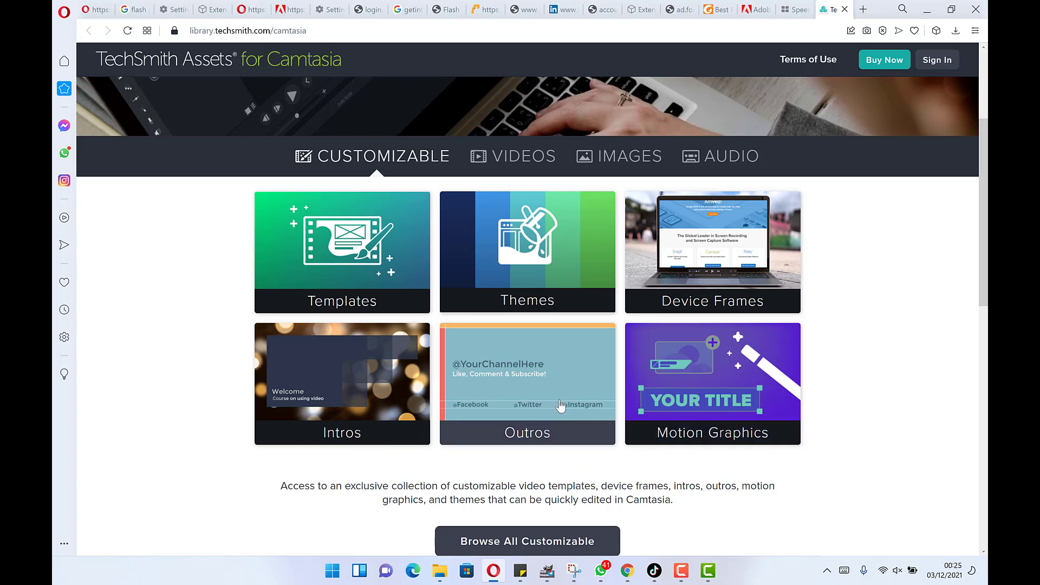
pyautogui.scroll(-5, 560, 407)
pyautogui.scroll(5, 557, 359)
# - Filter the Intros catalogue to free items, open Big Swipes' details and proceed to sign in
pyautogui.click(349, 377)
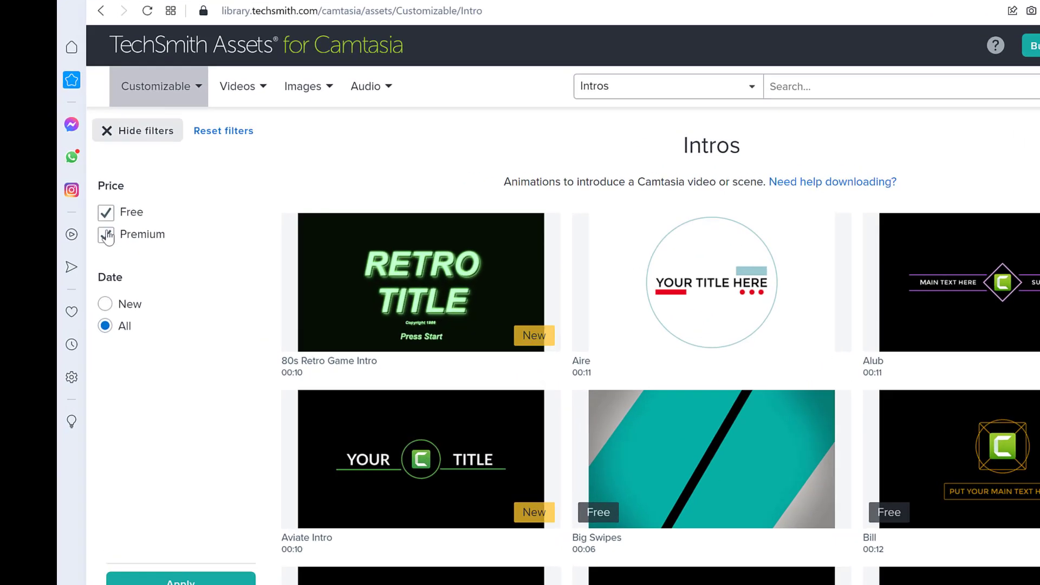
pyautogui.click(92, 218)
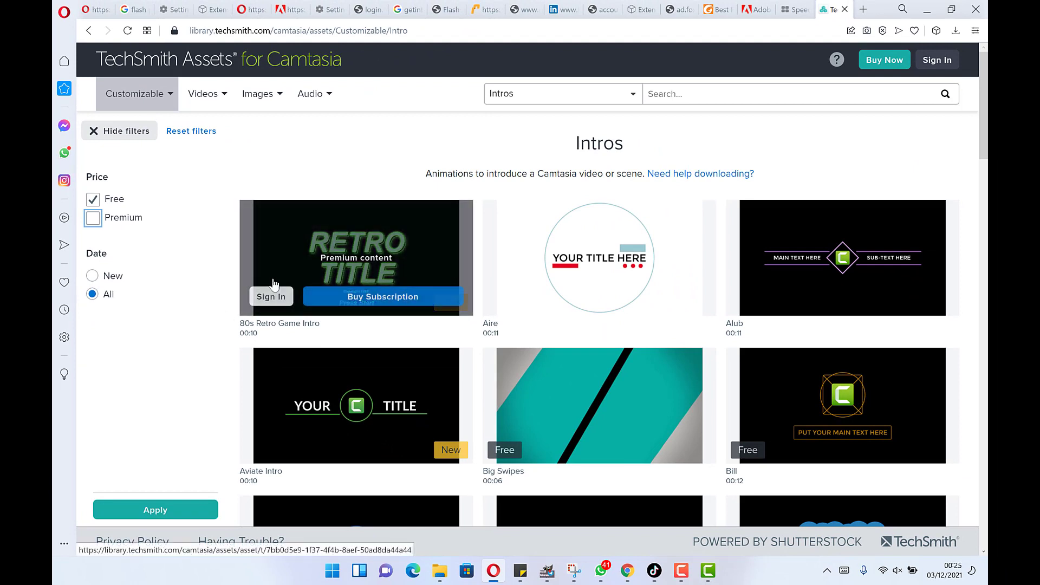
pyautogui.moveTo(571, 399)
pyautogui.moveTo(596, 412)
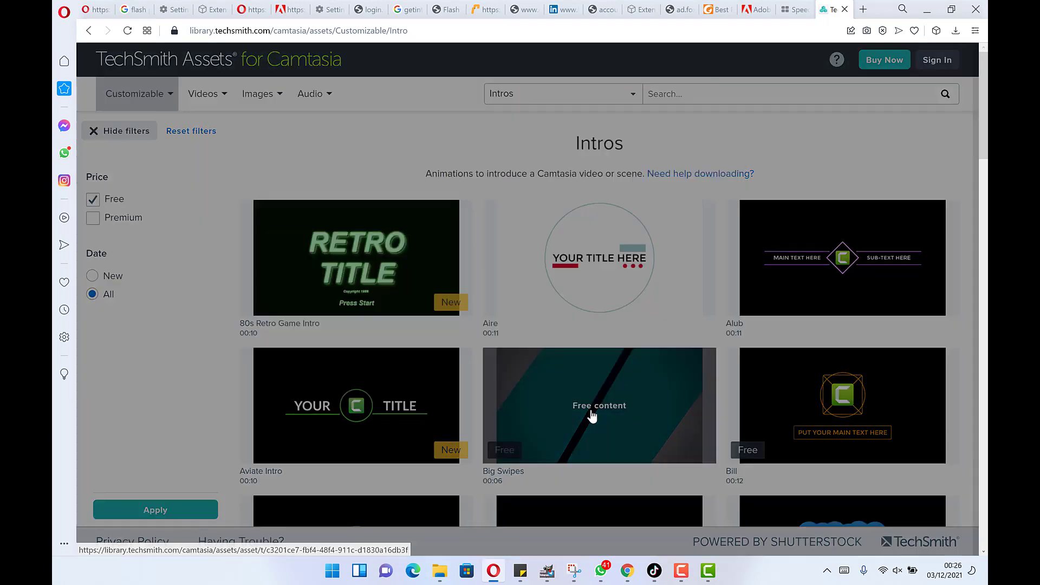
pyautogui.click(592, 417)
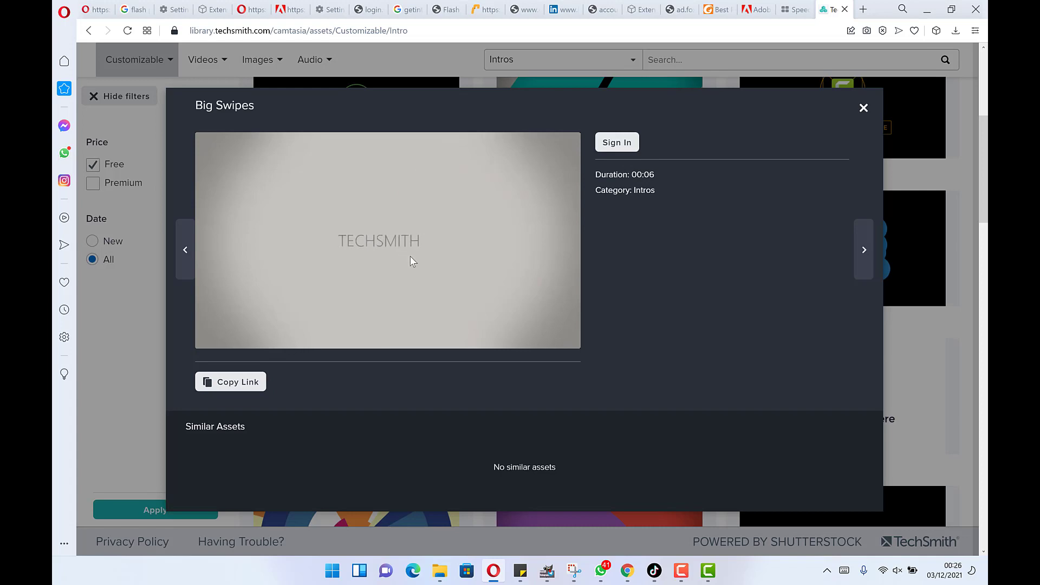
pyautogui.click(615, 144)
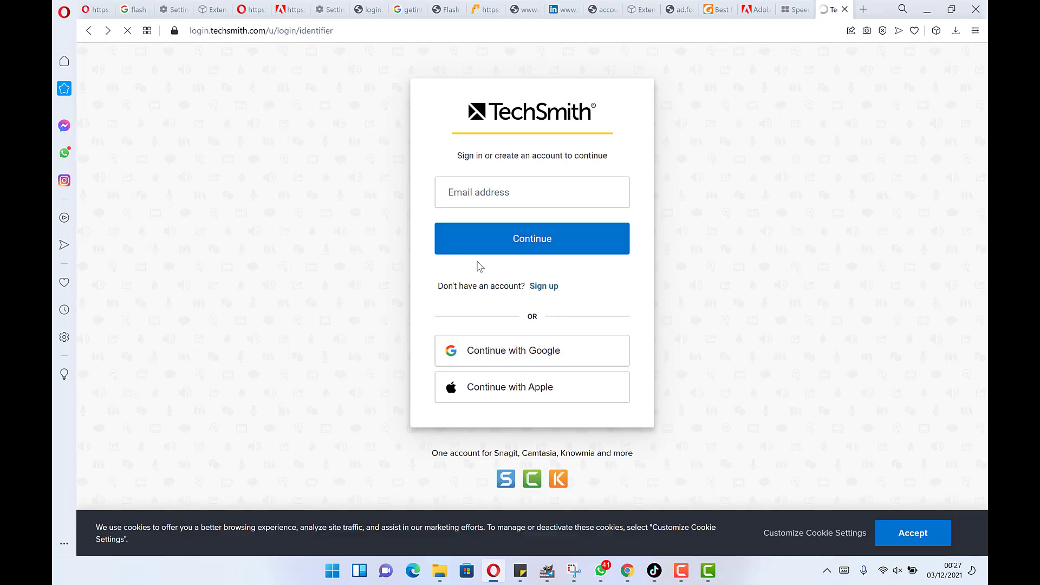
# - Sign up for a TechSmith account using the e-mail address and a pasted password
pyautogui.click(543, 289)
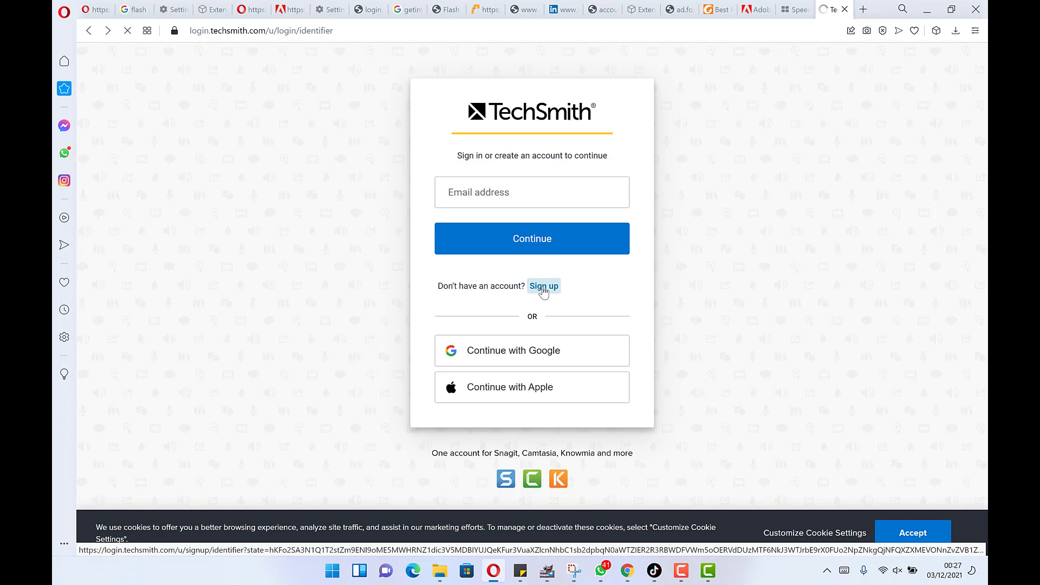
pyautogui.click(510, 192)
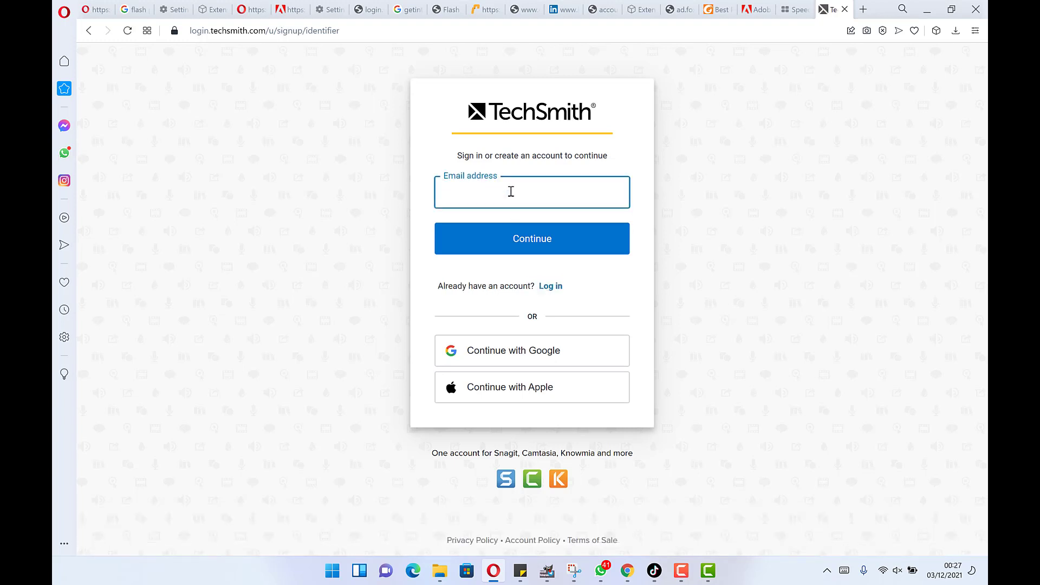
pyautogui.press('Return')
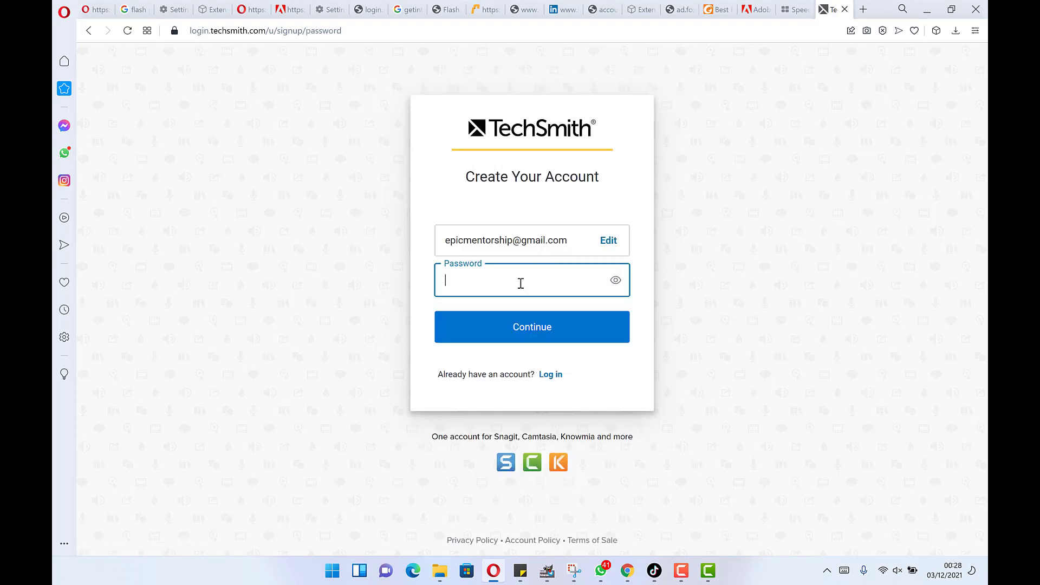
pyautogui.hotkey('ctrl', 'v')
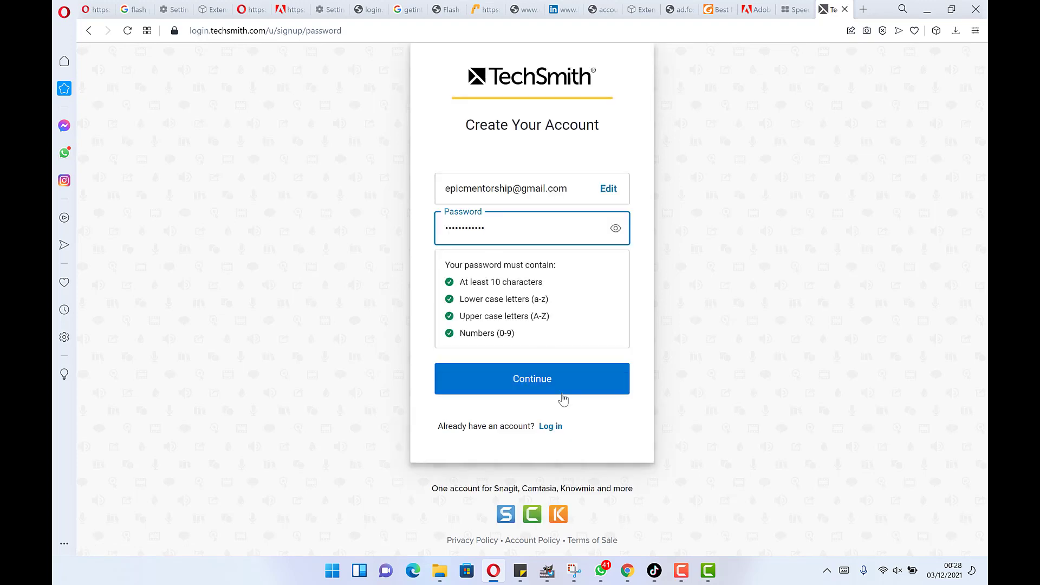
pyautogui.click(552, 388)
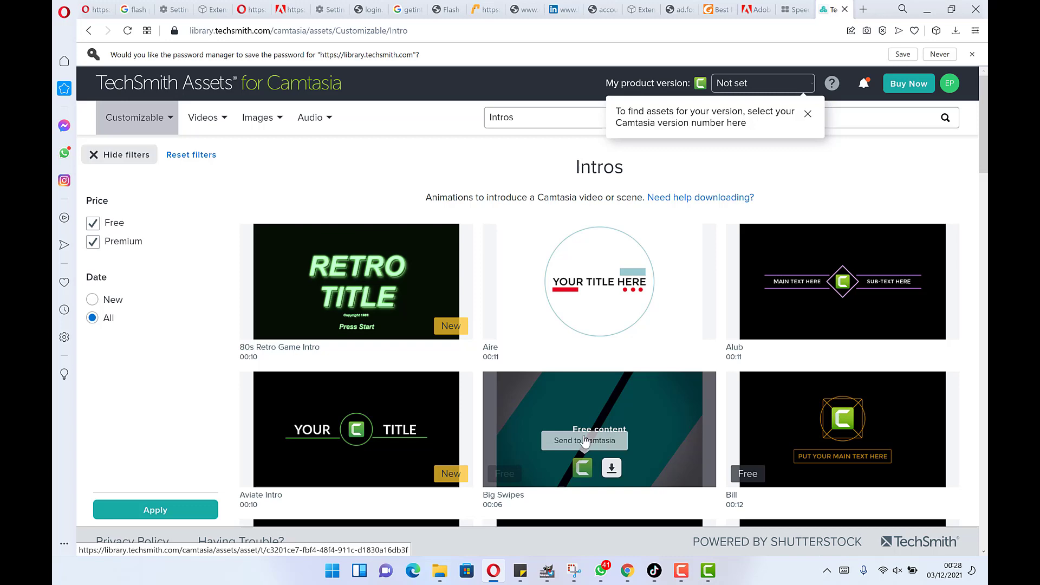
# - Accept the terms, download Big Swipes as Bigswipes.libzip and show it in its folder
pyautogui.moveTo(602, 455)
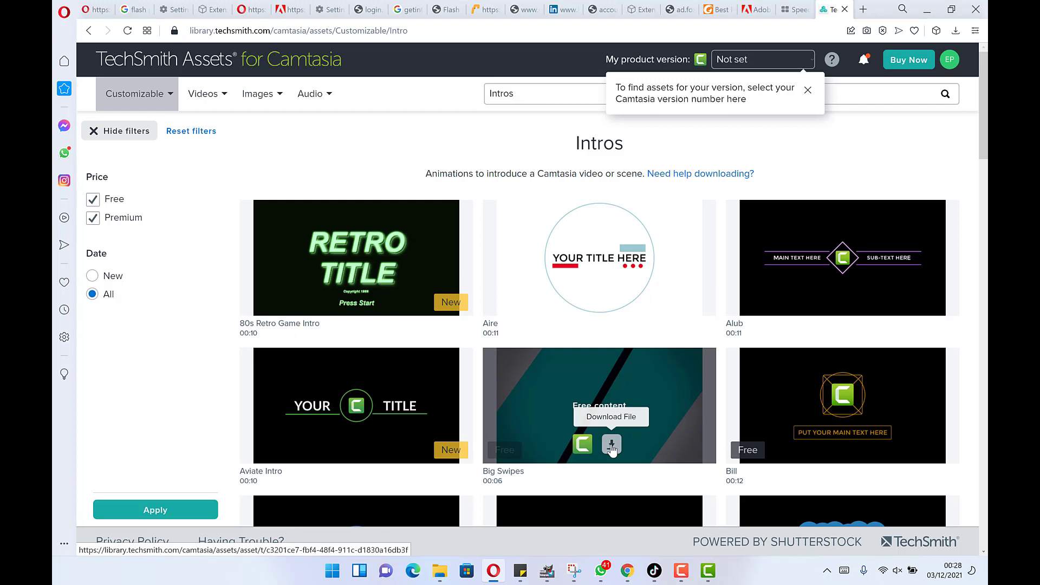
pyautogui.click(611, 445)
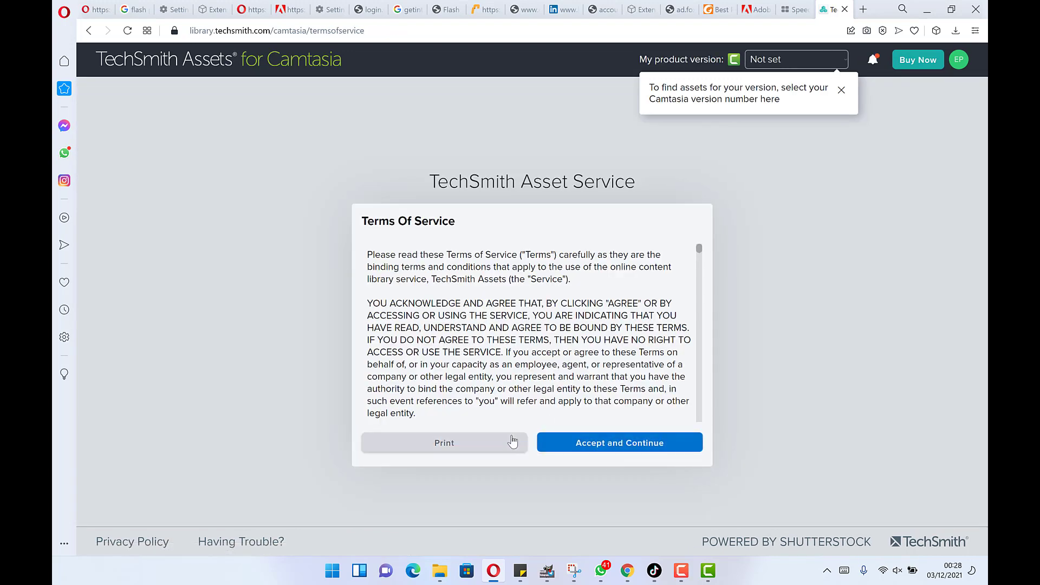
pyautogui.click(583, 441)
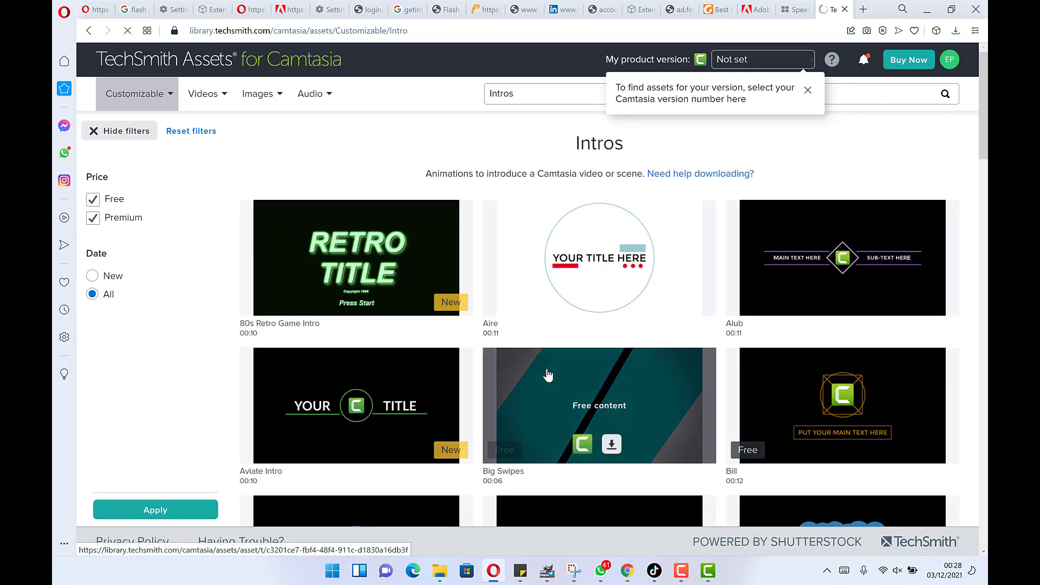
pyautogui.moveTo(552, 371)
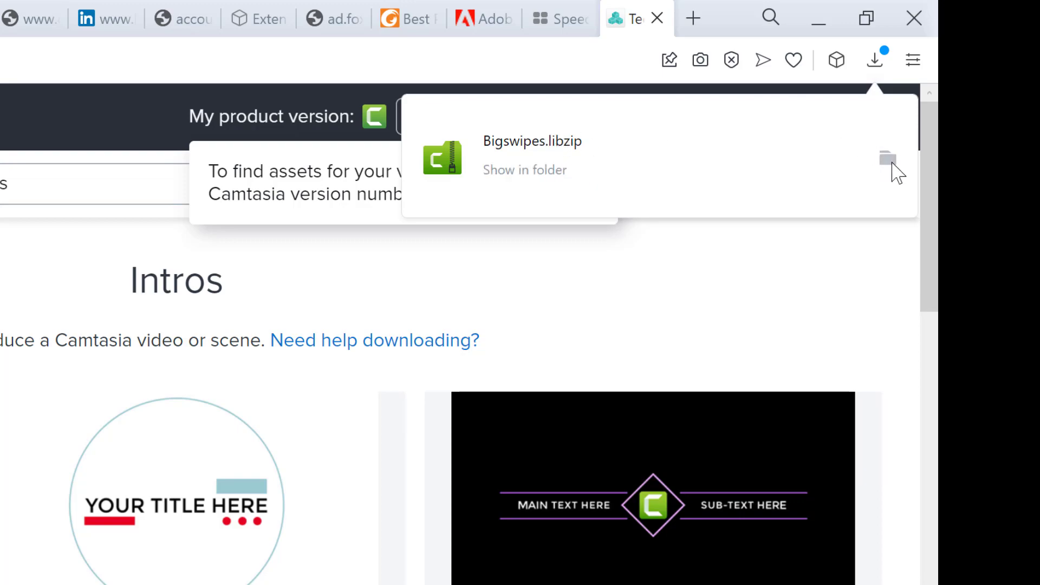
pyautogui.click(888, 162)
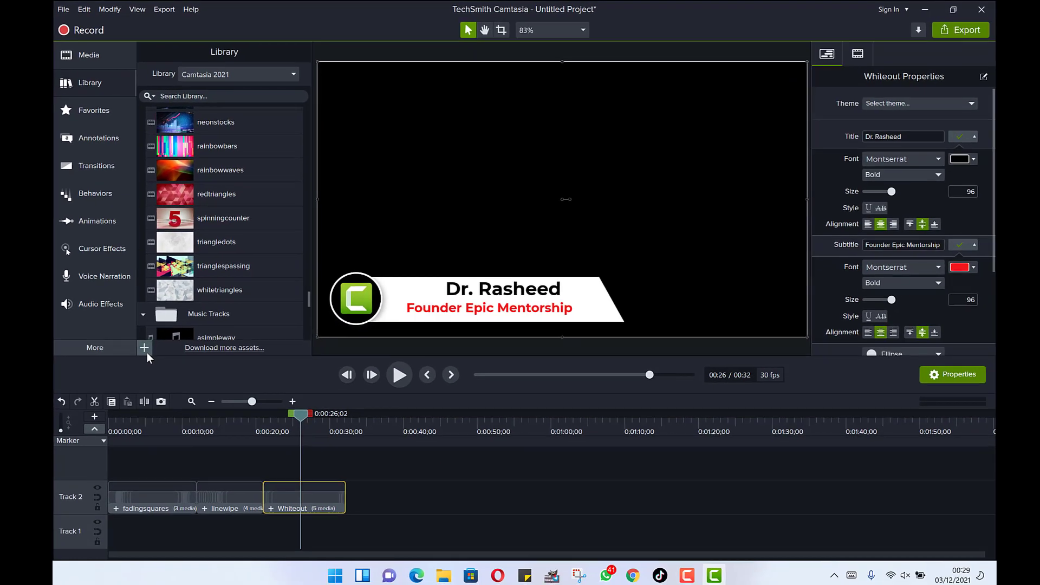
# - Start a Library media import and browse to the Downloads folder holding Bigswipes
pyautogui.click(143, 344)
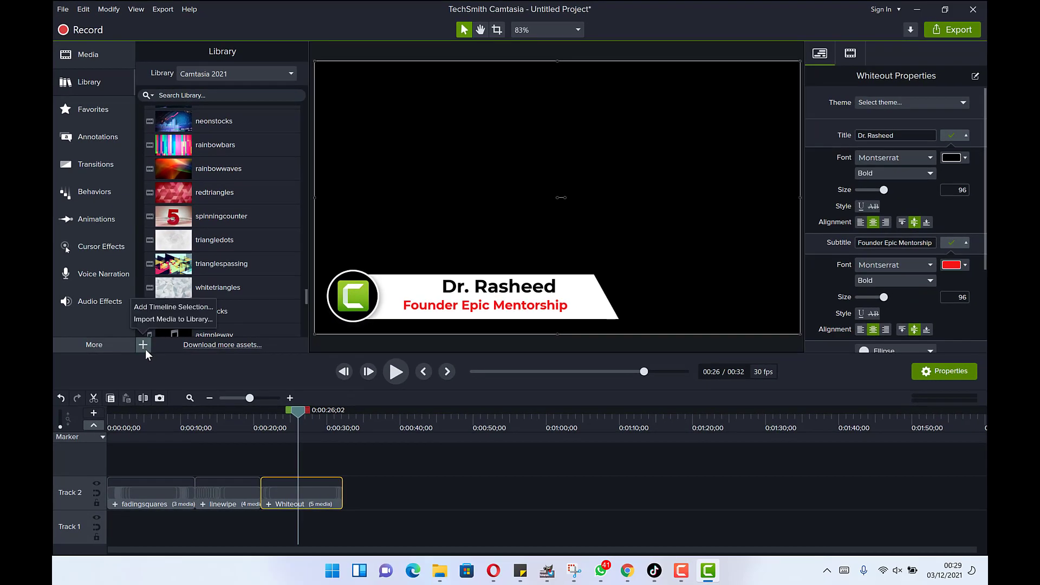
pyautogui.click(171, 321)
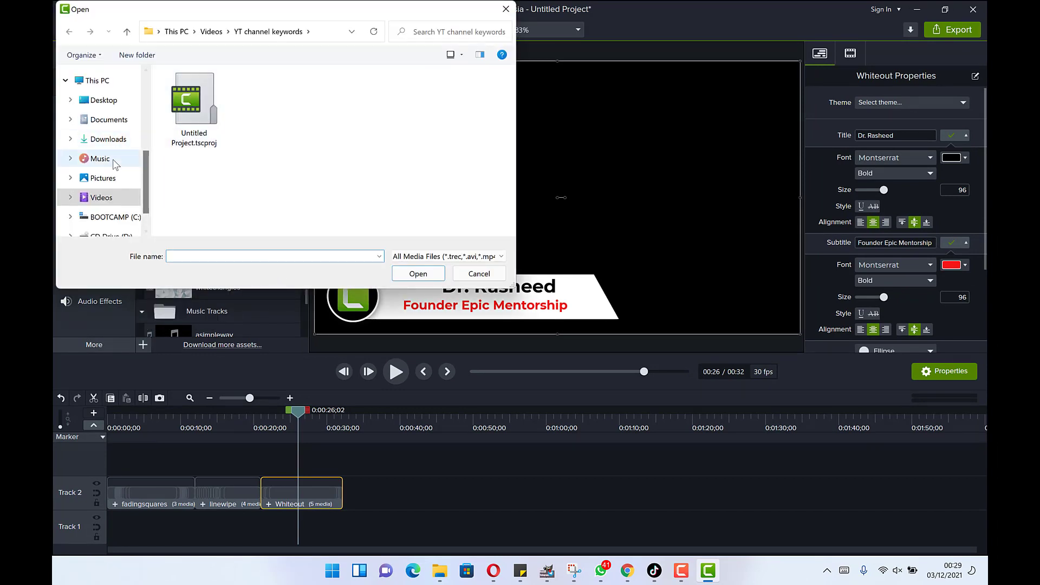
pyautogui.click(109, 140)
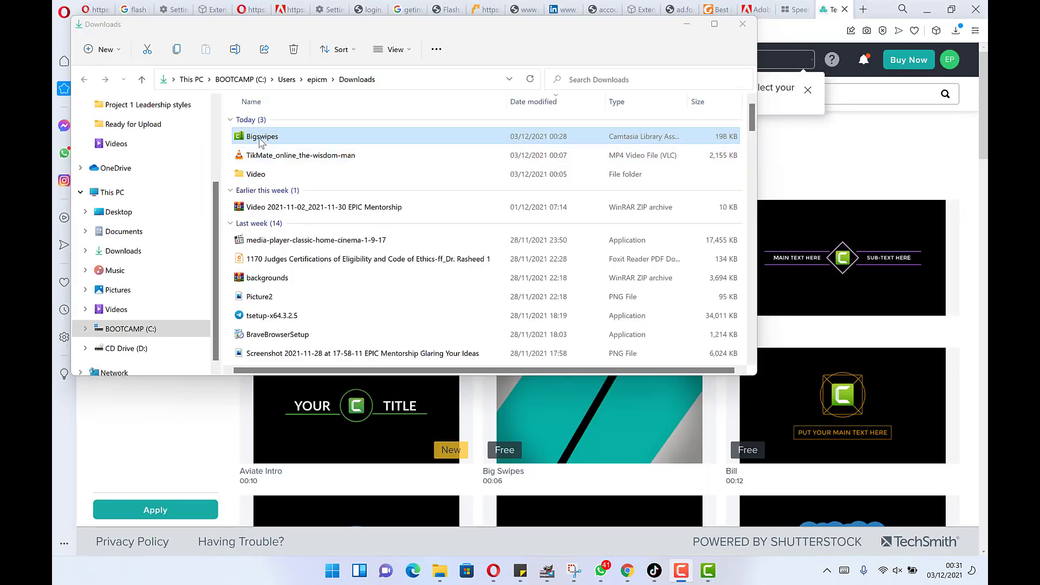
# - Minimise File Explorer and the browser to show the Windows desktop
pyautogui.click(687, 26)
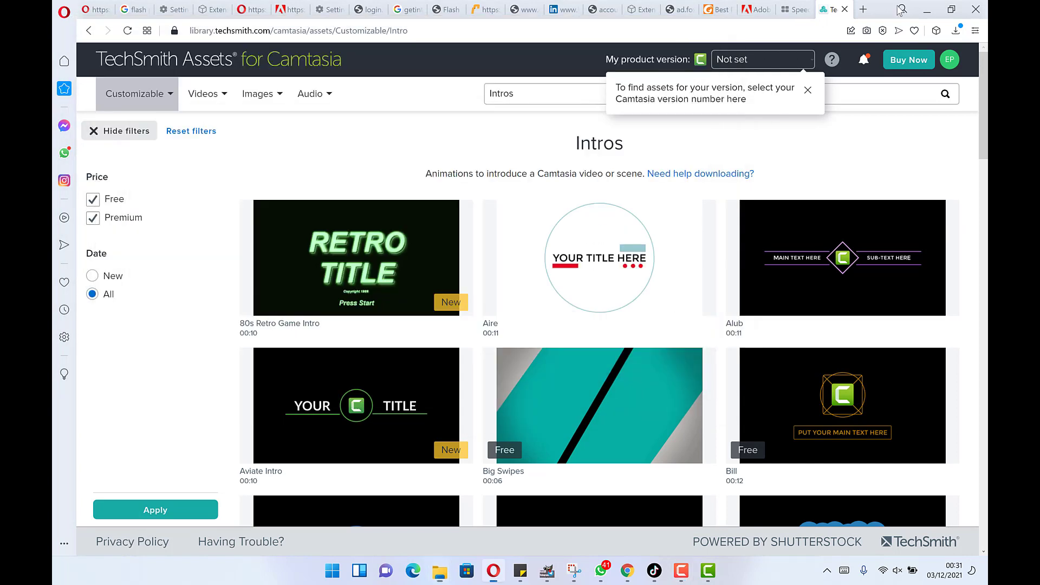
pyautogui.click(926, 9)
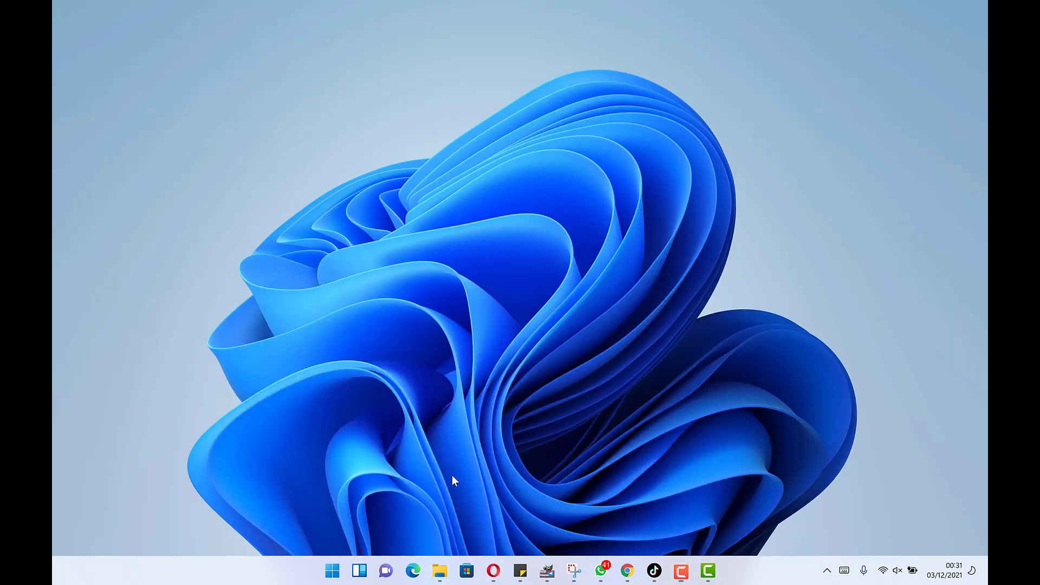
# - Restore Camtasia and choose the downloaded Bigswipes zip with Import Zipped Library
pyautogui.click(708, 570)
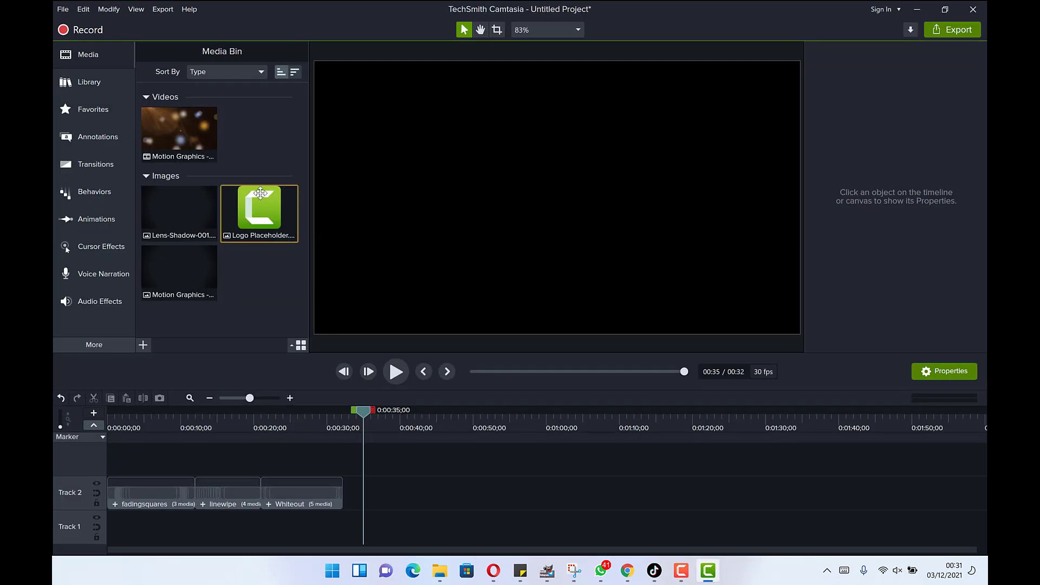
pyautogui.click(97, 82)
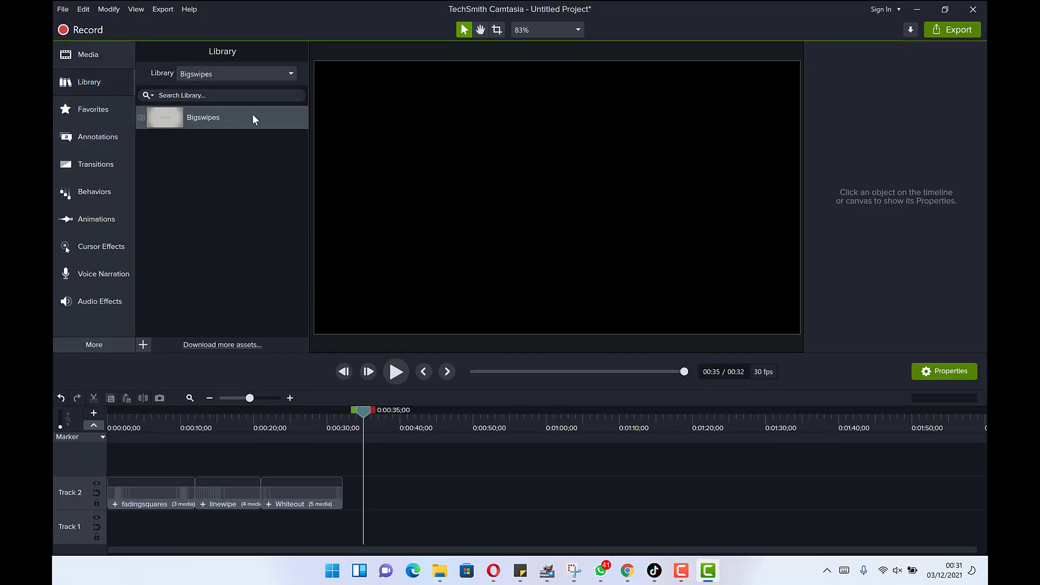
pyautogui.scroll(1, 175, 72)
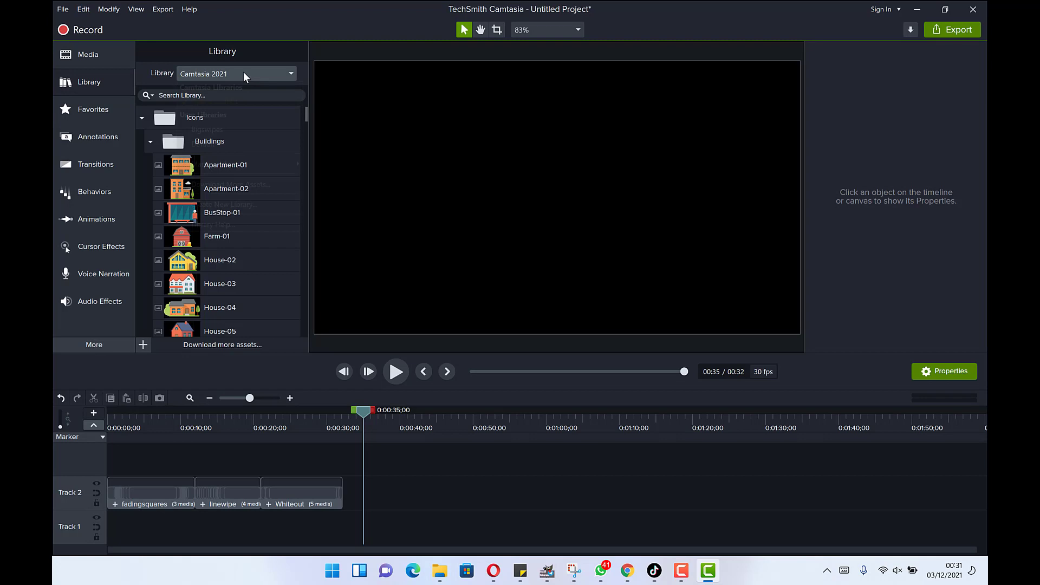
pyautogui.click(242, 73)
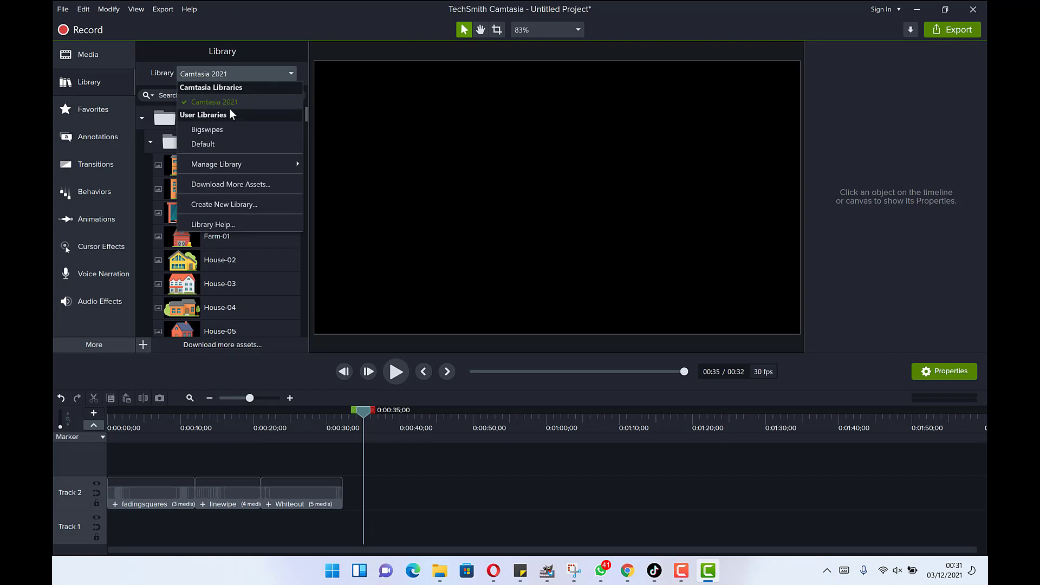
pyautogui.moveTo(268, 162)
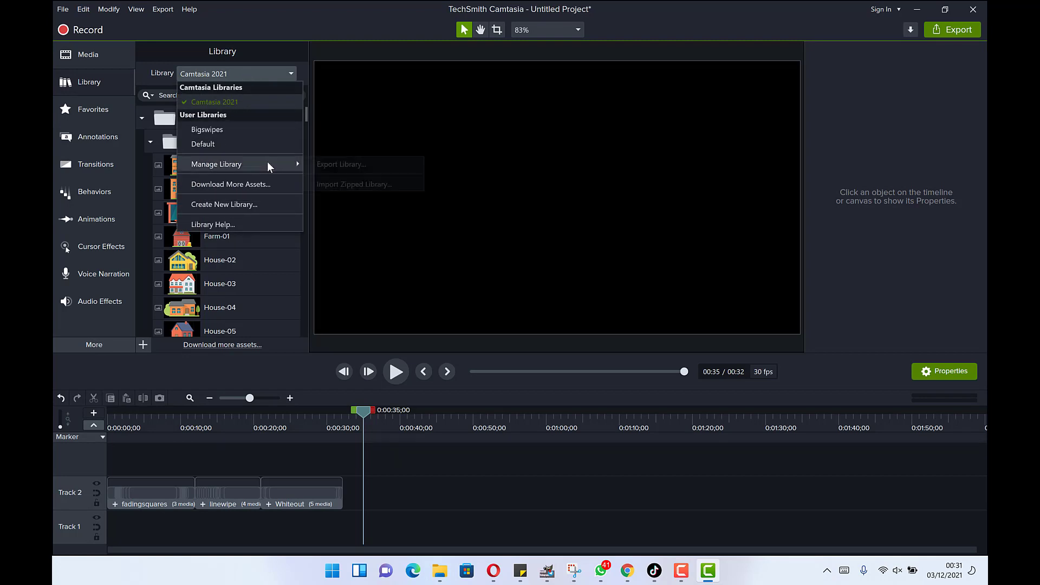
pyautogui.click(353, 185)
pyautogui.click(198, 110)
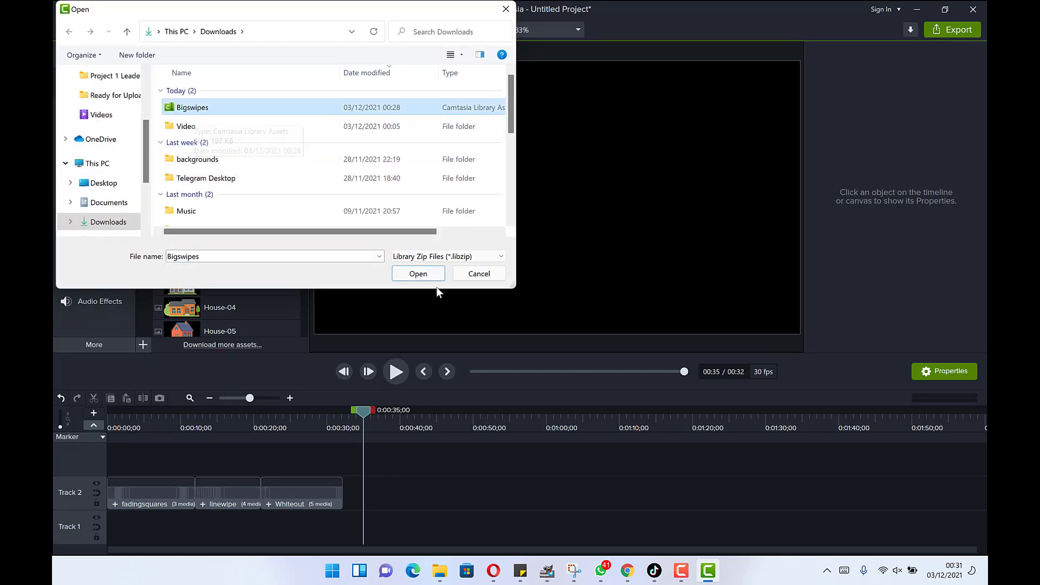
pyautogui.click(418, 274)
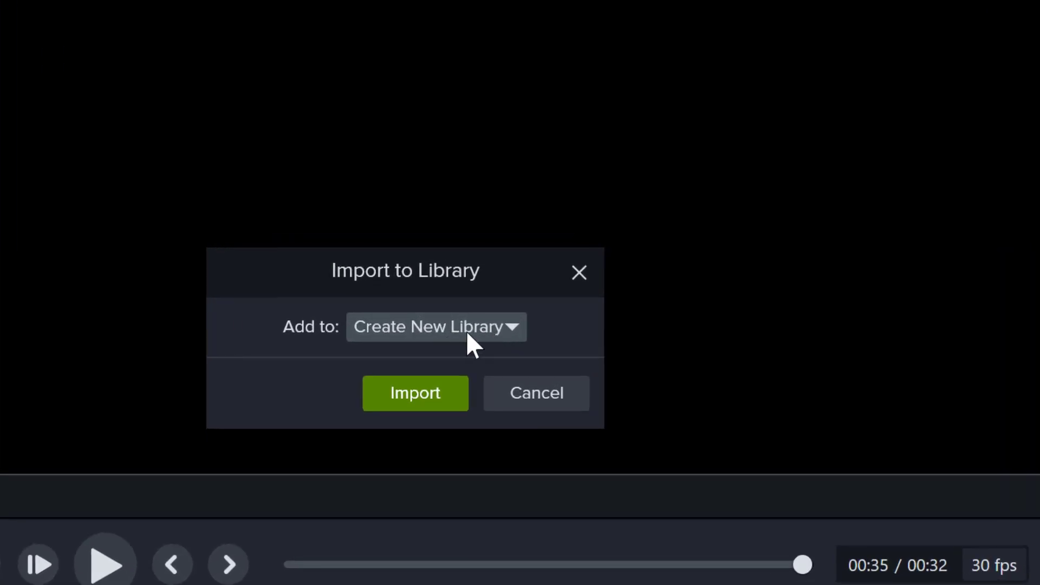
# - Import Bigswipes into a new library, Bigswipes(1)
pyautogui.click(490, 332)
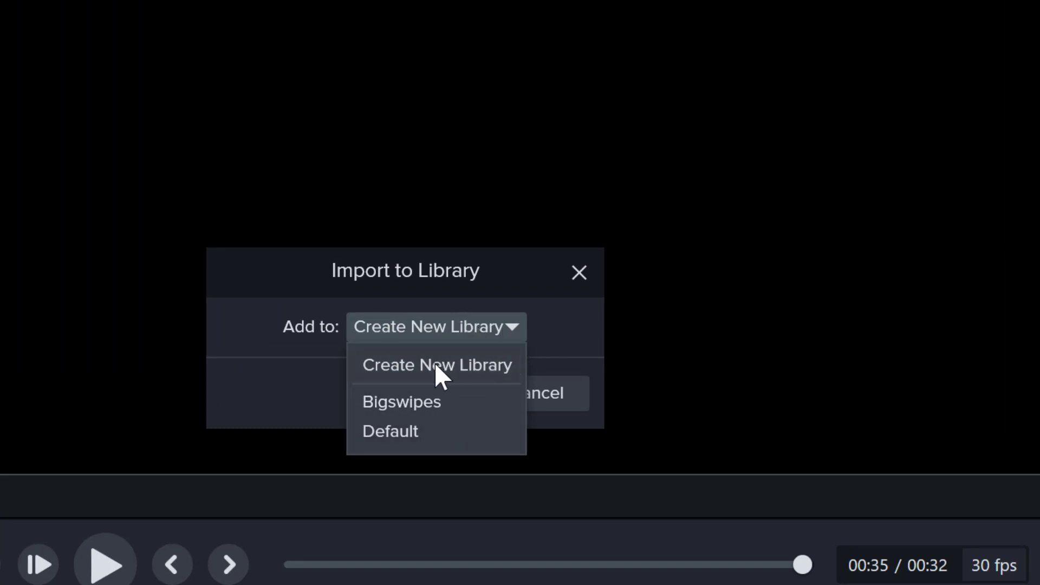
pyautogui.click(498, 328)
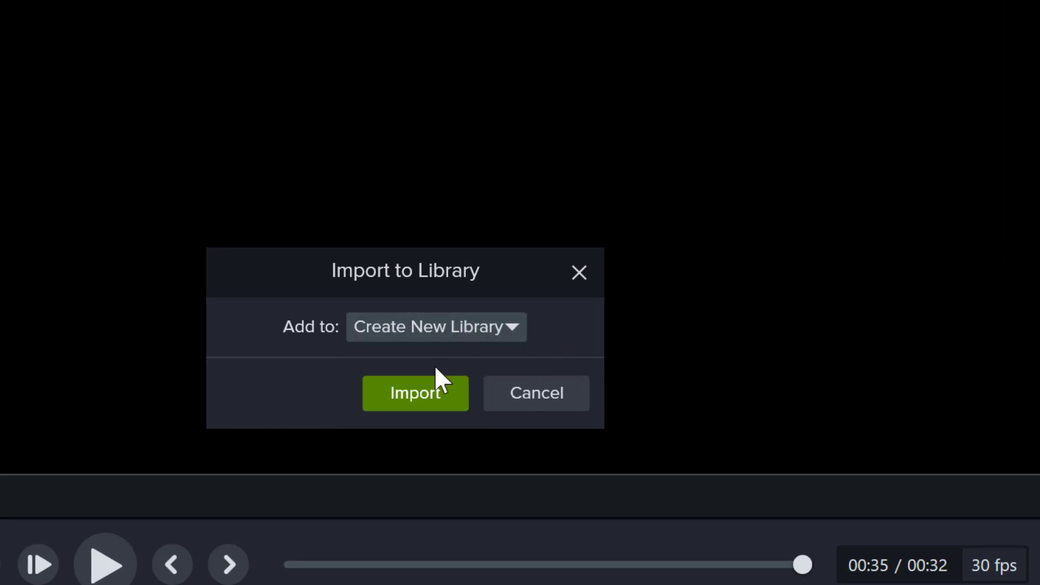
pyautogui.click(446, 392)
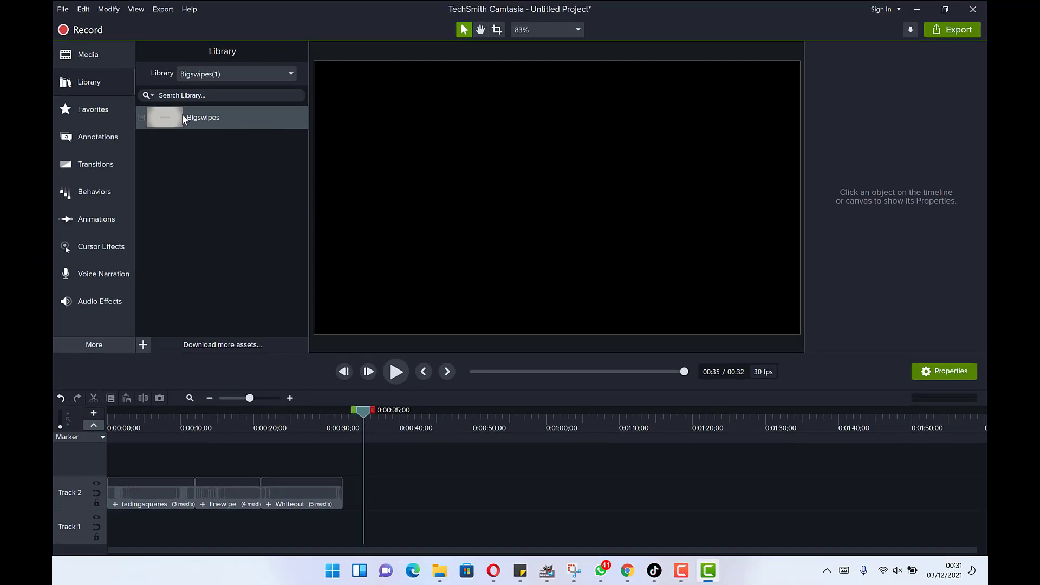
# - Place Bigswipes at 0:00 on new Track 3, shift Track 2 clips after it, rewind the playhead
pyautogui.moveTo(182, 114); pyautogui.dragTo(344, 493)
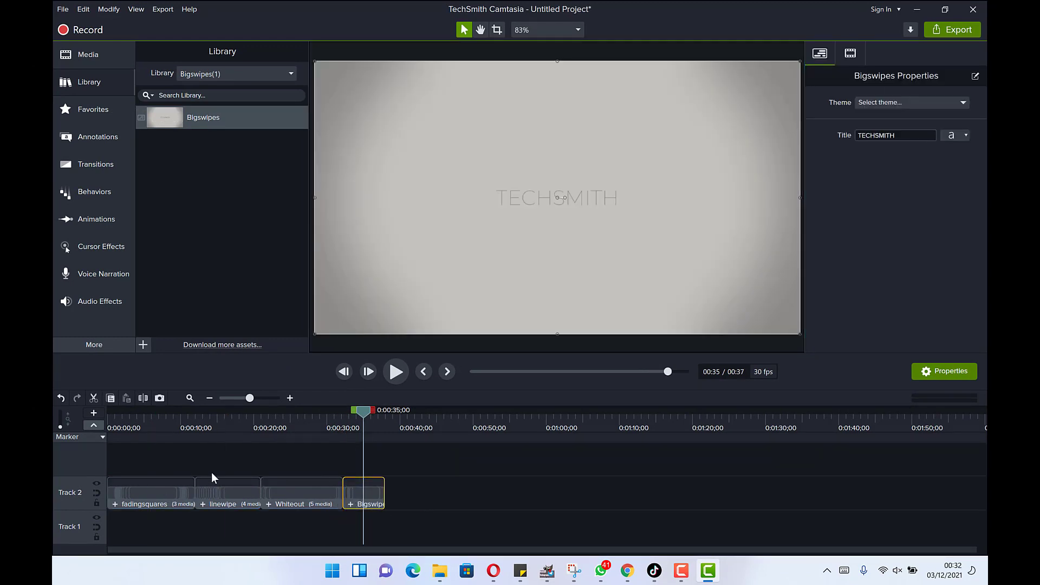
pyautogui.moveTo(378, 496); pyautogui.dragTo(125, 471)
pyautogui.click(165, 495)
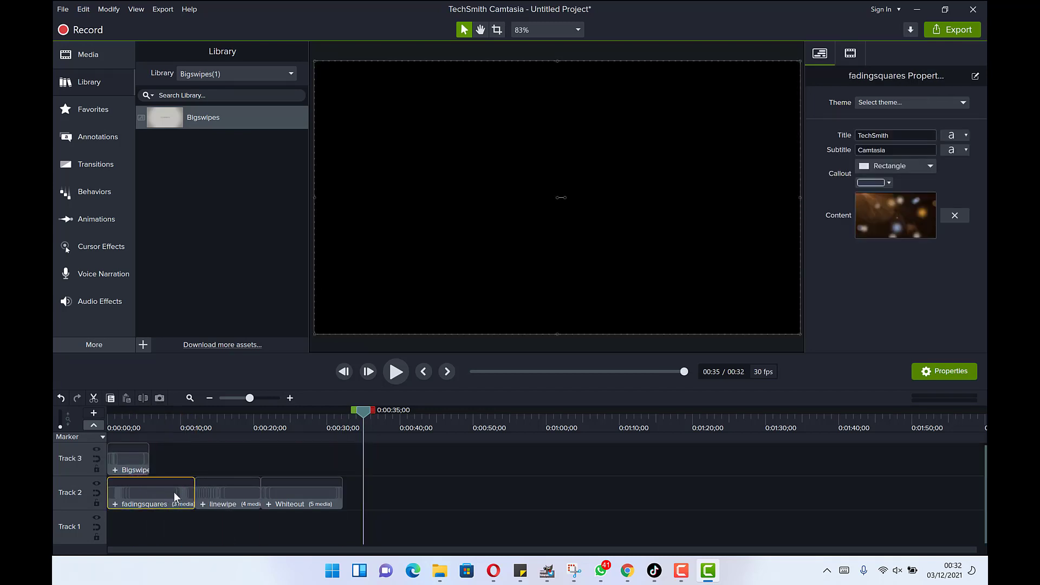
pyautogui.moveTo(319, 538); pyautogui.dragTo(210, 490)
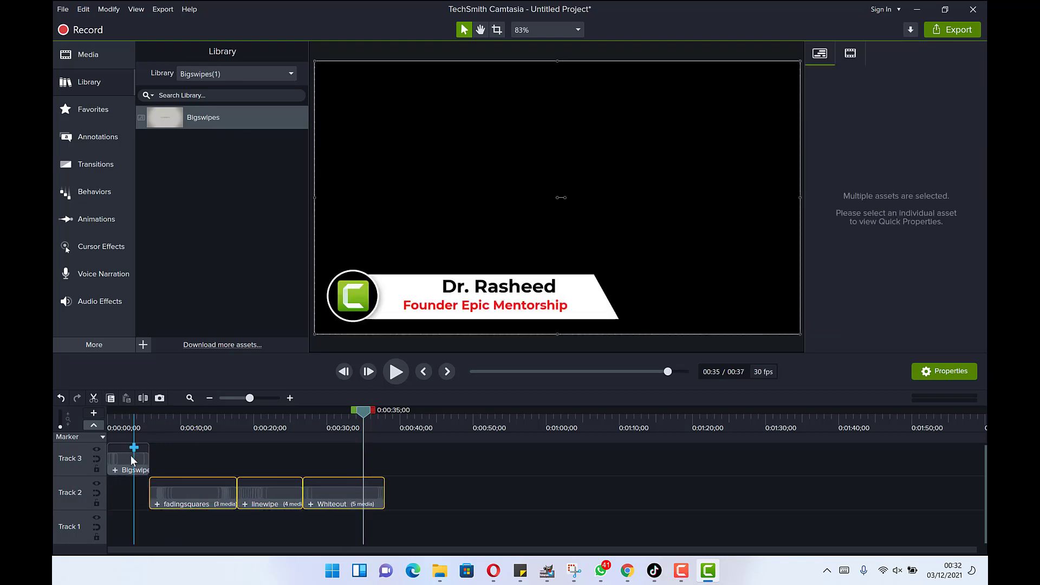
pyautogui.moveTo(365, 408); pyautogui.dragTo(132, 443)
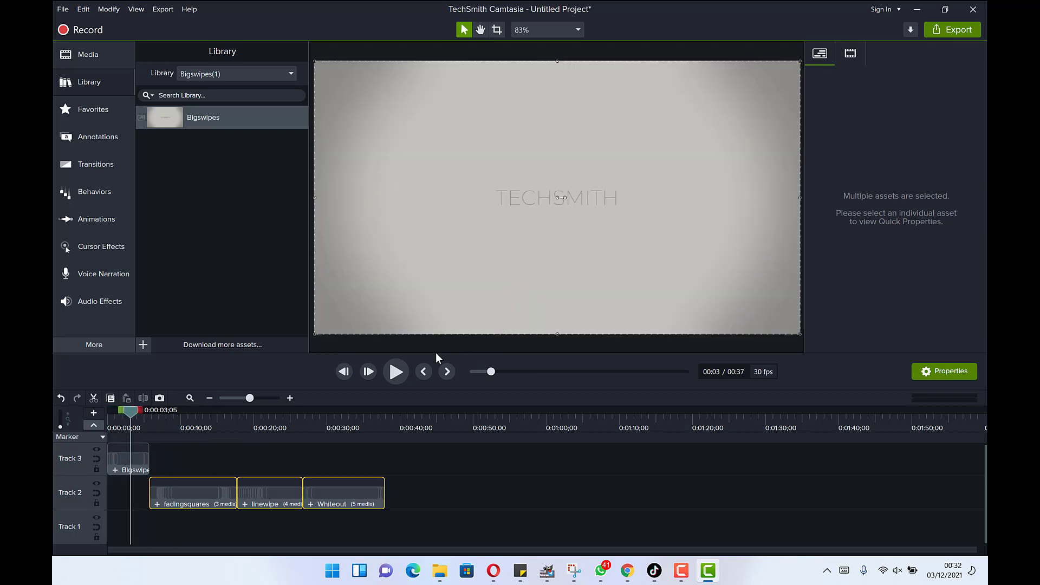
# - Replace the Bigswipes intro's TECHSMITH title text with 'Epic Mentorship'
pyautogui.click(119, 458)
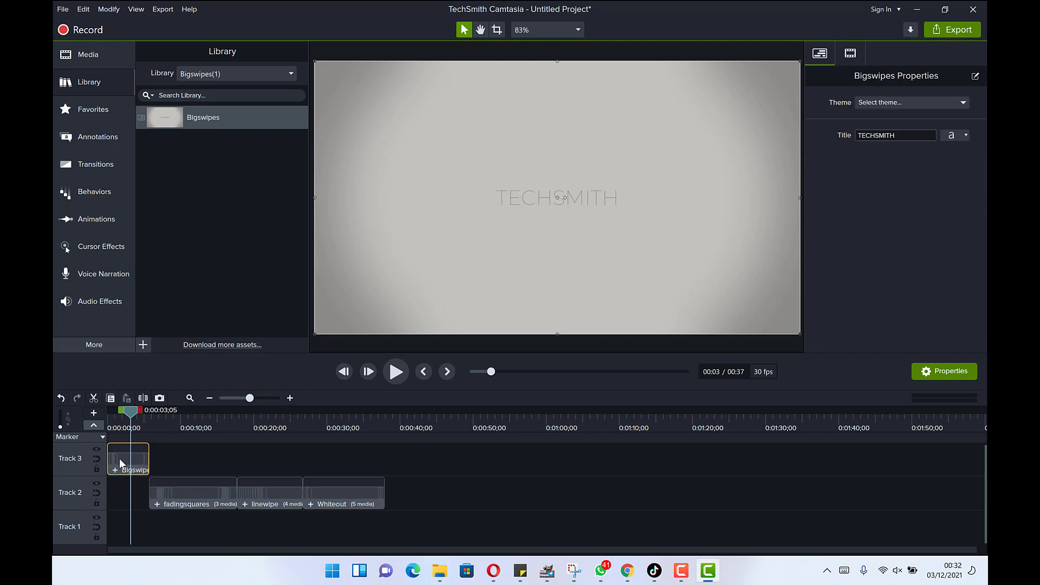
pyautogui.click(902, 136)
pyautogui.write('Epic Mentorship')
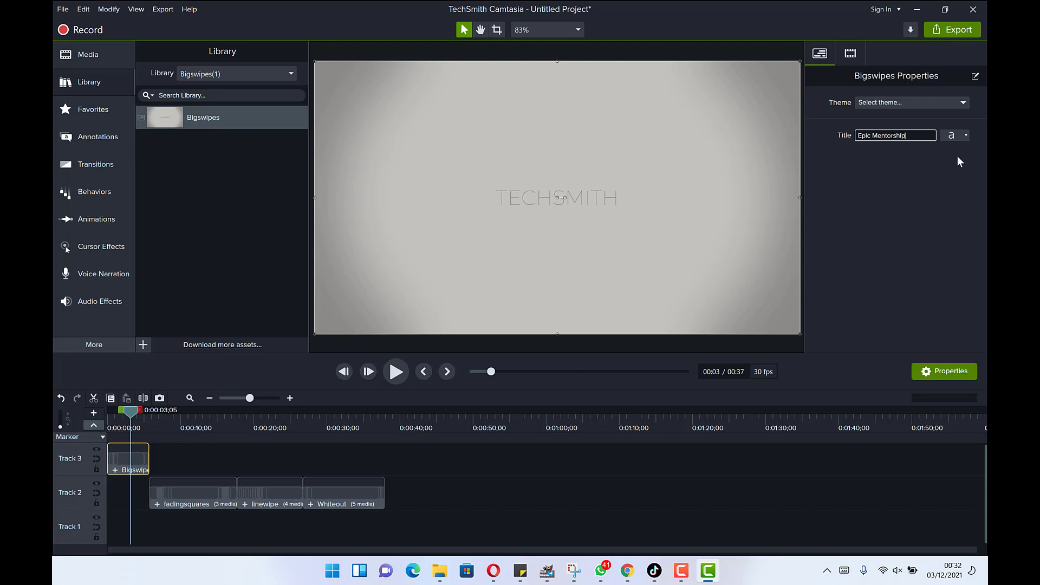
# - Try a darker font colour and a smaller size for the title
pyautogui.click(964, 134)
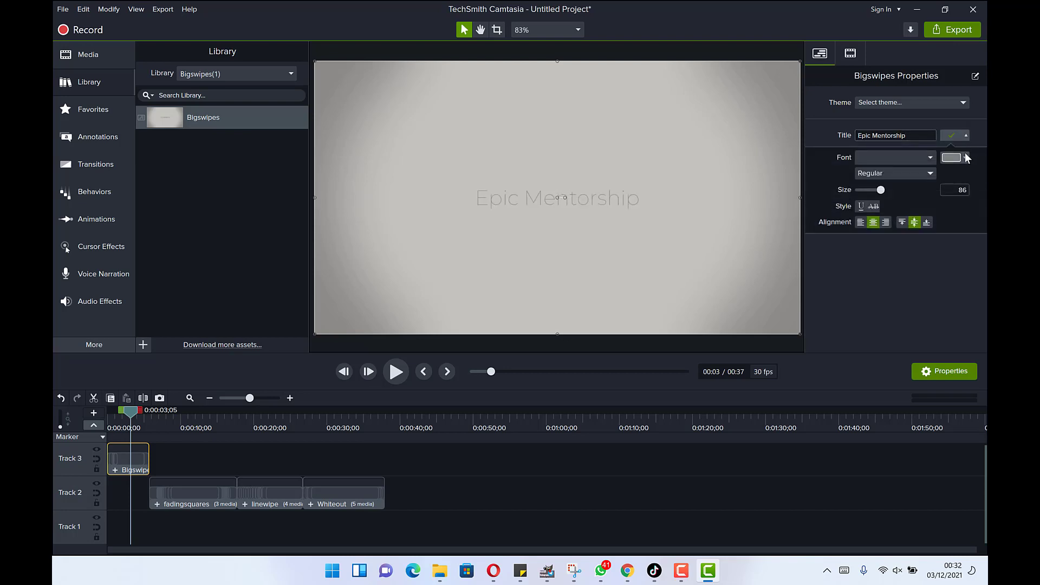
pyautogui.click(965, 158)
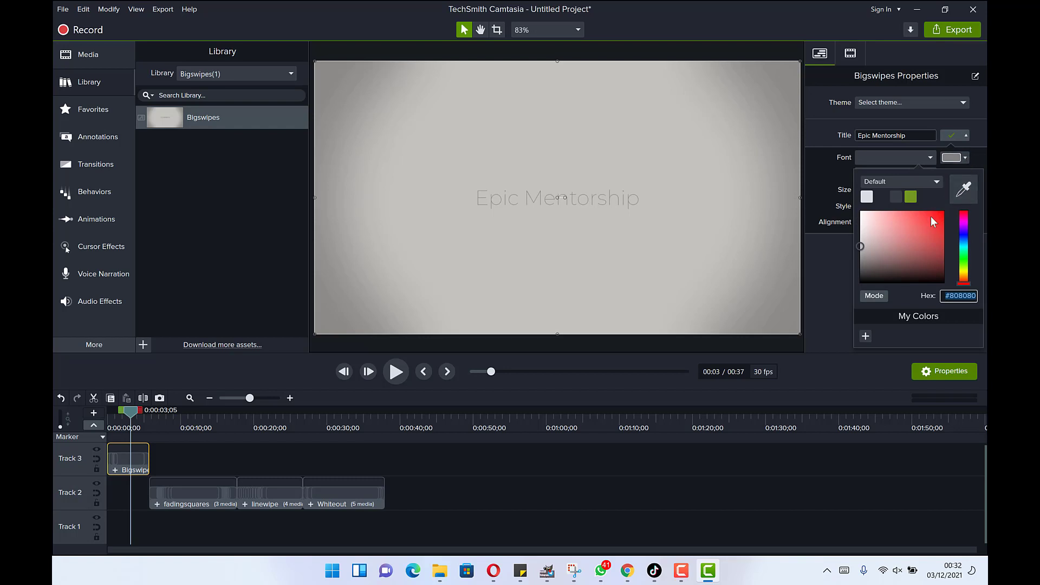
pyautogui.click(882, 195)
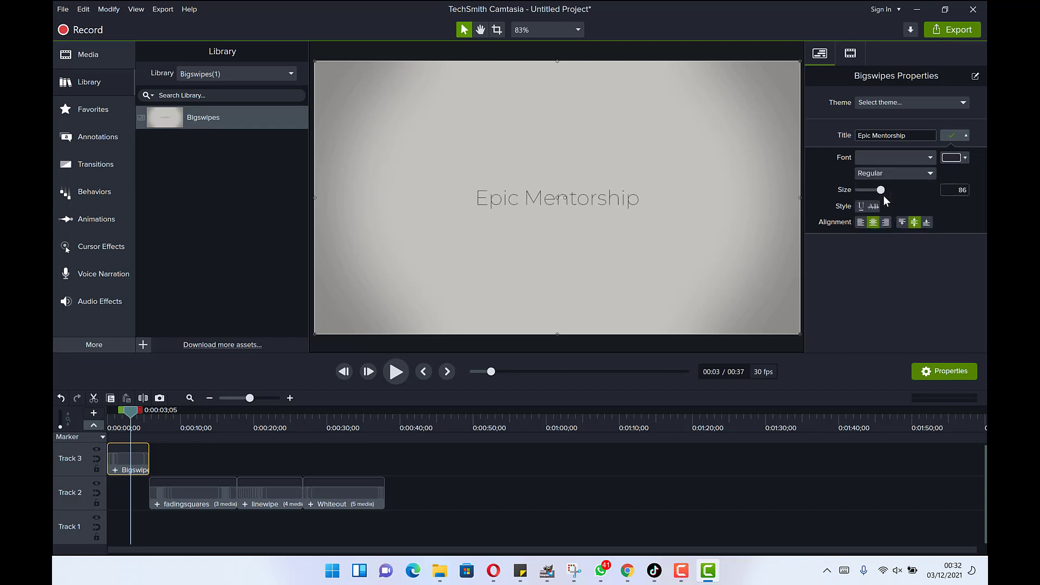
pyautogui.click(951, 158)
pyautogui.moveTo(918, 257)
pyautogui.mouseDown()
pyautogui.moveTo(918, 282)
pyautogui.moveTo(891, 279)
pyautogui.mouseUp()
pyautogui.moveTo(879, 193); pyautogui.dragTo(874, 189)
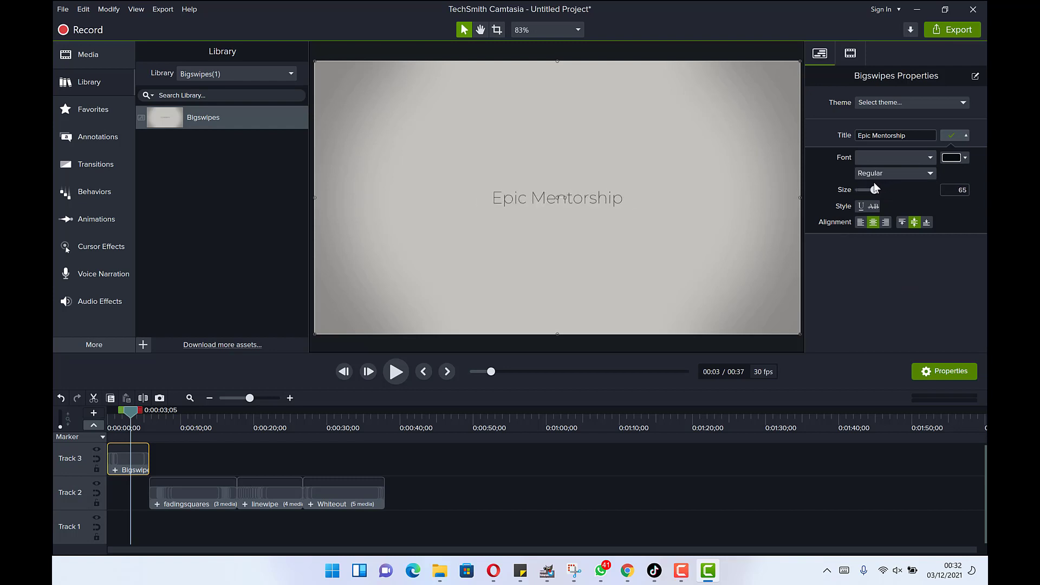
# - Set the whole Epic Mentorship title's font colour to pink #FF0060
pyautogui.click(905, 135)
pyautogui.click(965, 157)
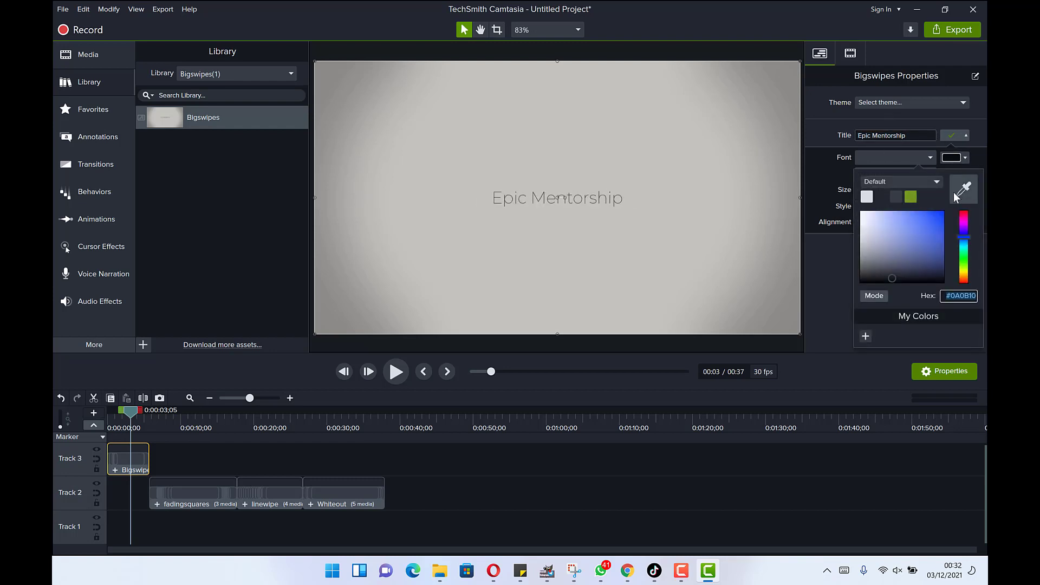
pyautogui.click(963, 219)
pyautogui.moveTo(963, 218); pyautogui.dragTo(966, 215)
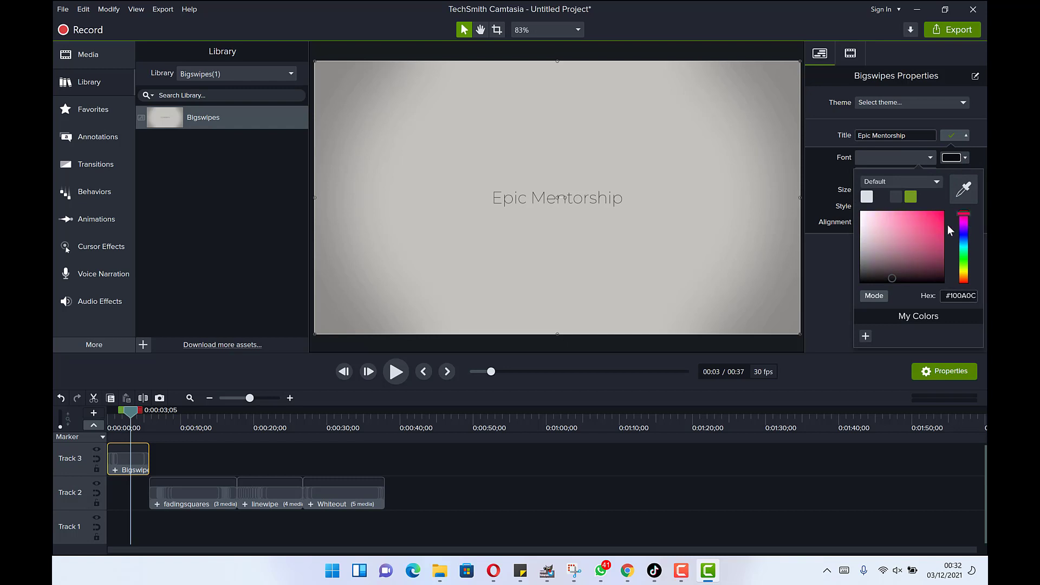
pyautogui.click(964, 156)
pyautogui.click(965, 157)
pyautogui.click(941, 211)
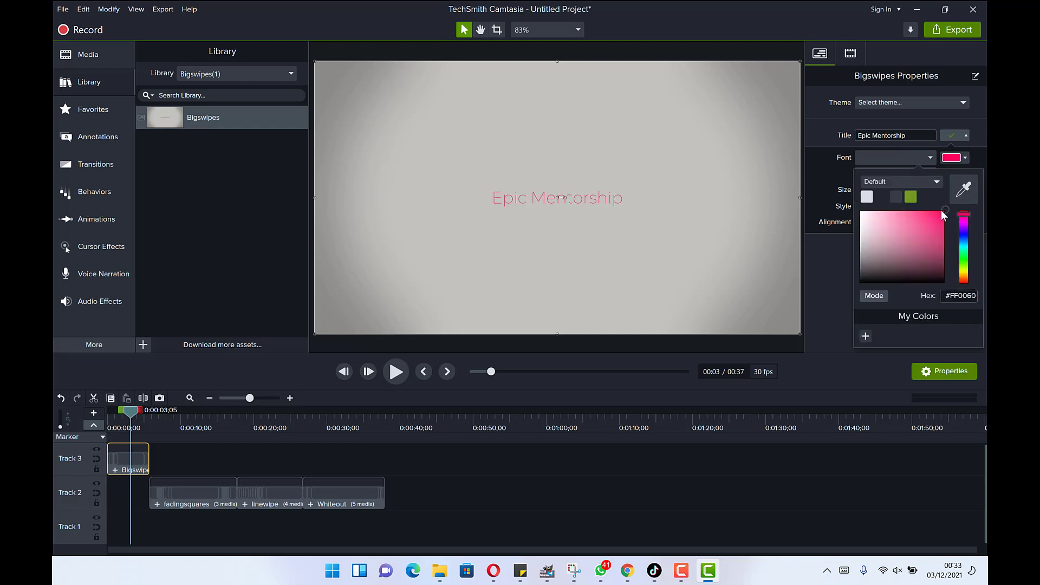
pyautogui.click(934, 181)
pyautogui.click(934, 183)
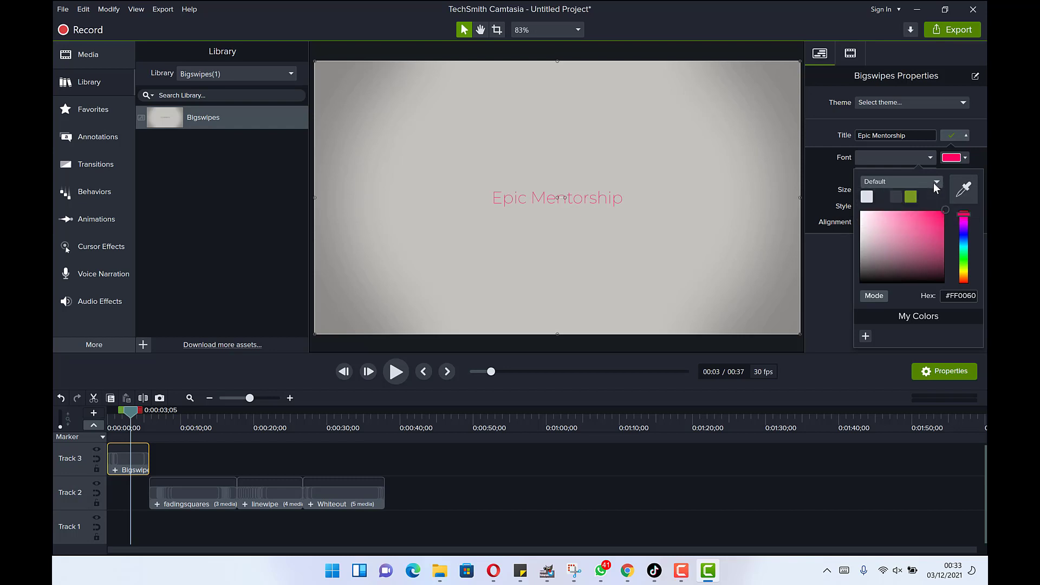
# - Make the title bold and enlarge its text size to 142
pyautogui.press('Escape')
pyautogui.click(921, 174)
pyautogui.click(907, 211)
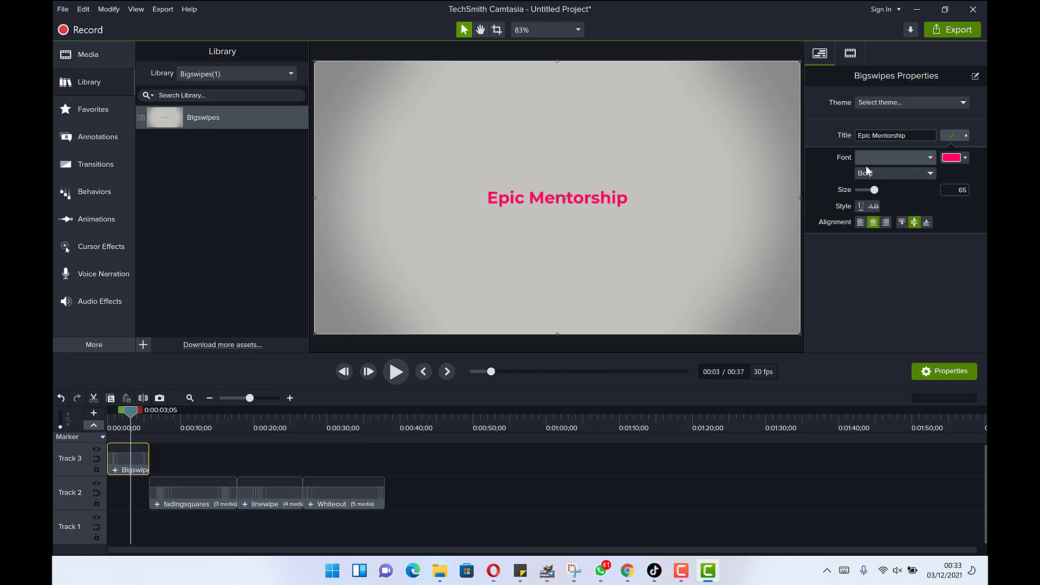
pyautogui.moveTo(874, 190); pyautogui.dragTo(897, 191)
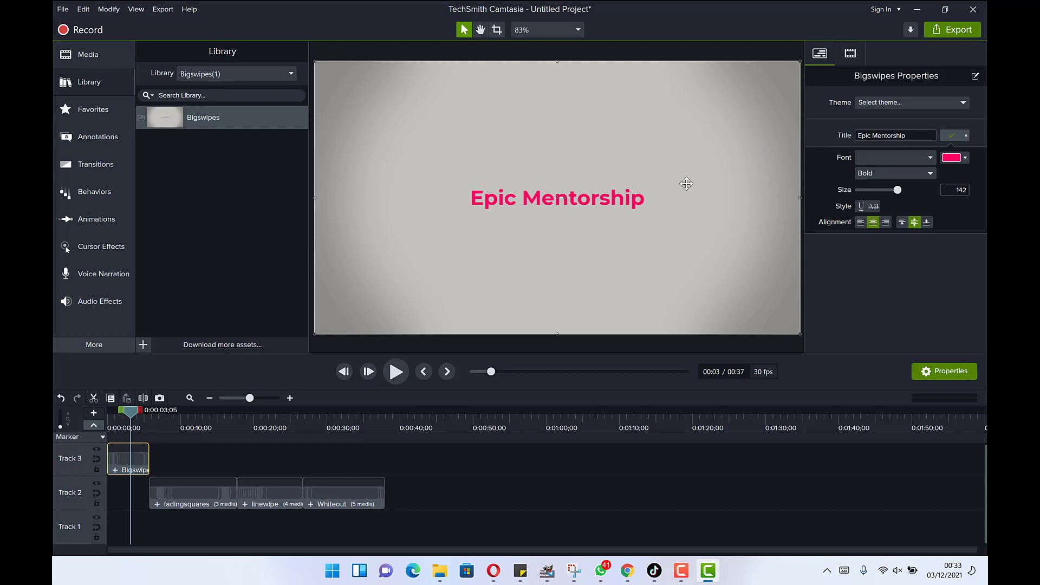
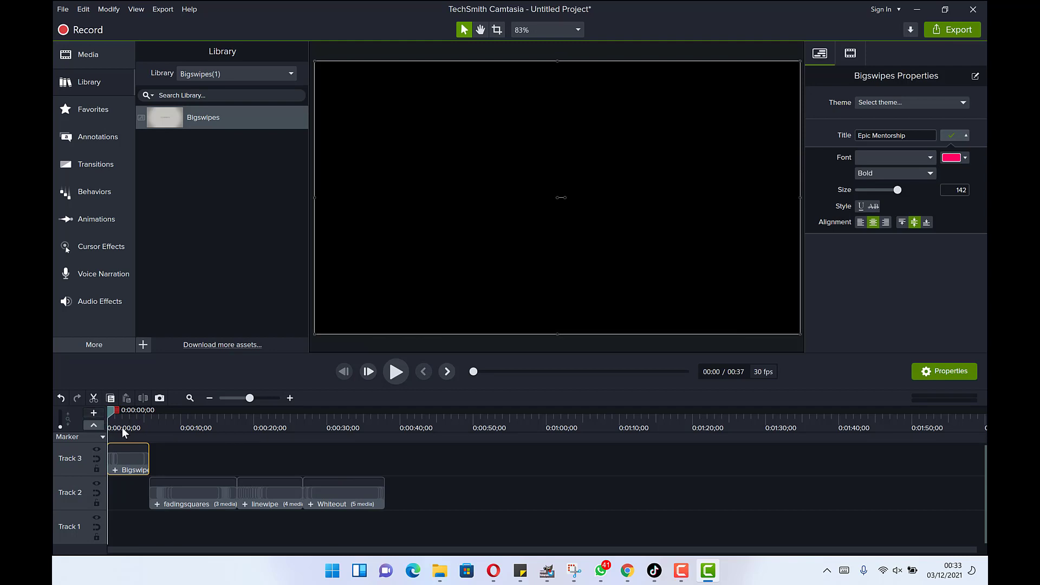
# - Preview the Bigswipes 'Epic Mentorship' title animation and stop playback at about 0:05
pyautogui.press('space')
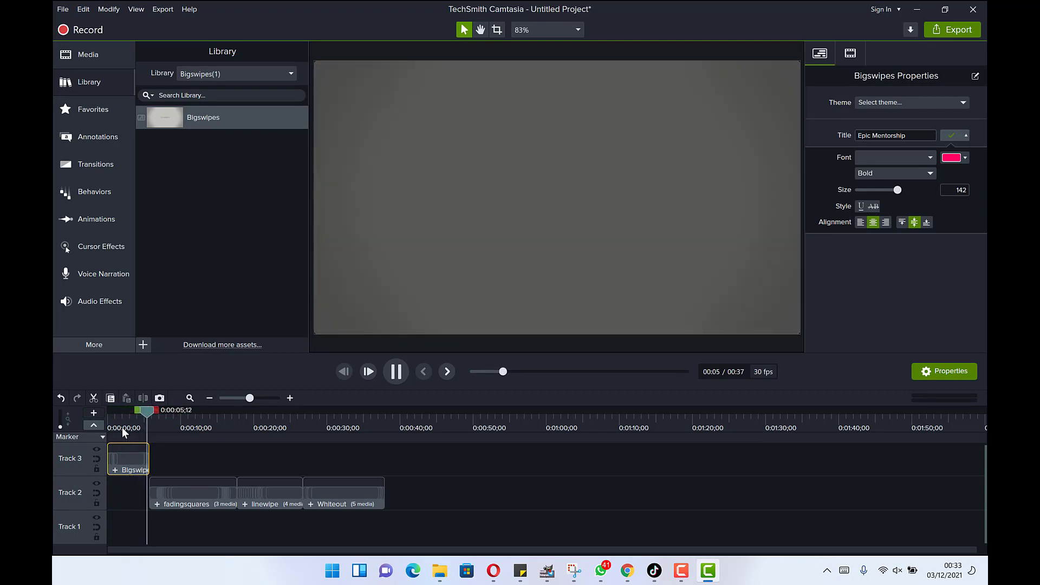
pyautogui.press('space')
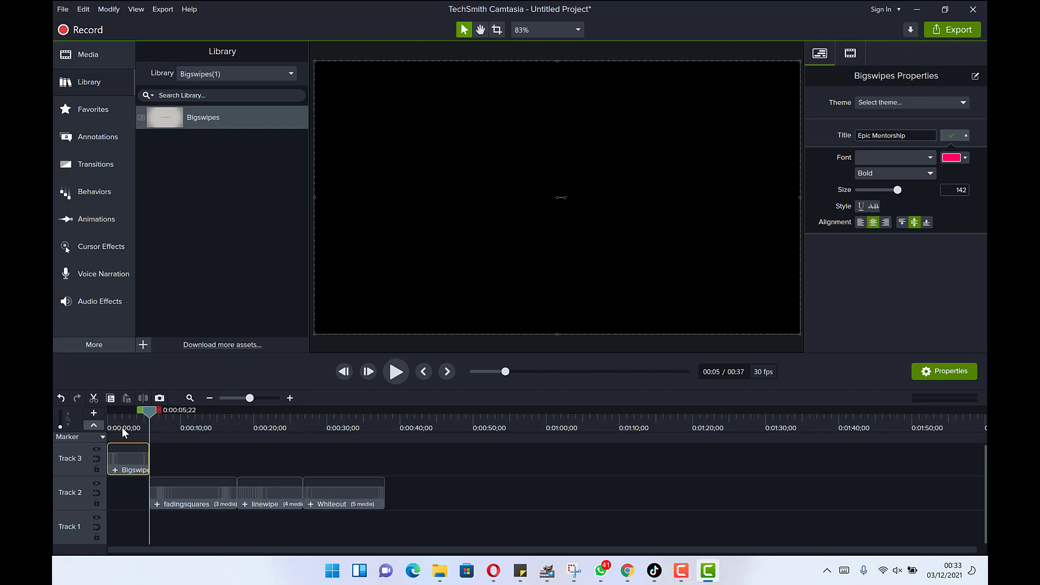
pyautogui.hotkey('ctrl', '1')
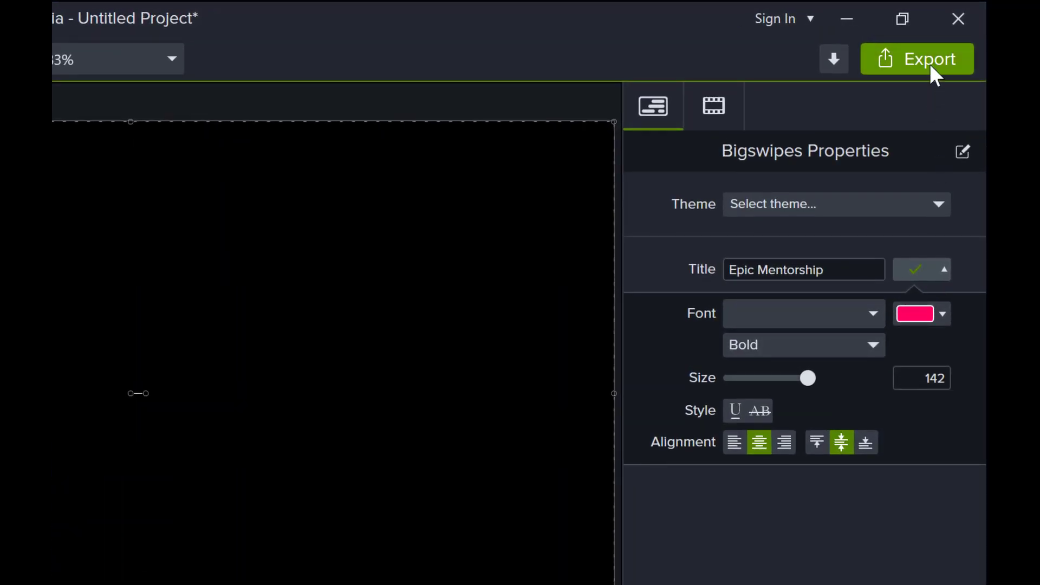
# - Start a local-file export with the MP4 only (up to 1080p) preset and continue to saving
pyautogui.click(927, 63)
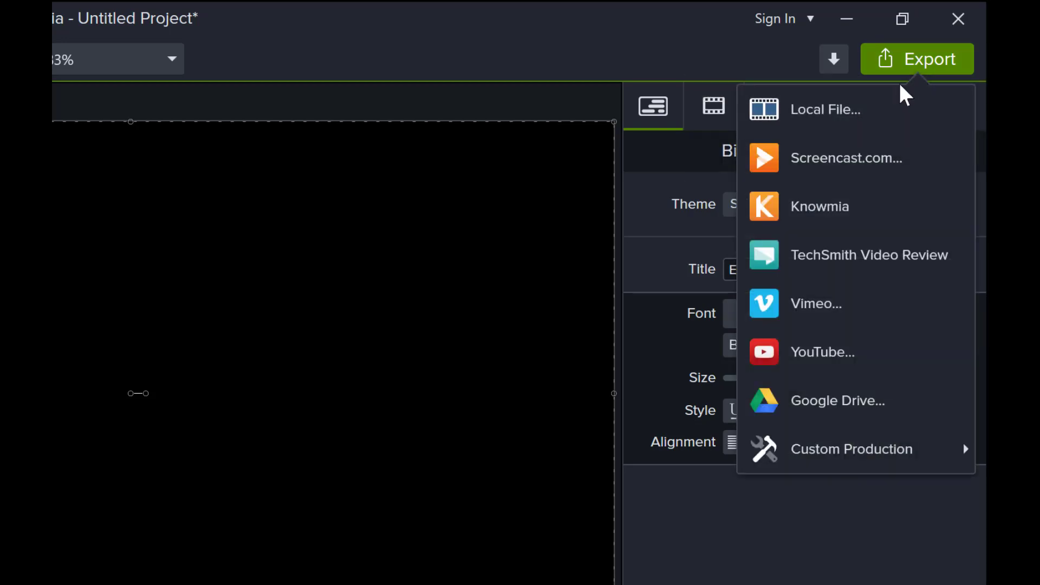
pyautogui.click(828, 109)
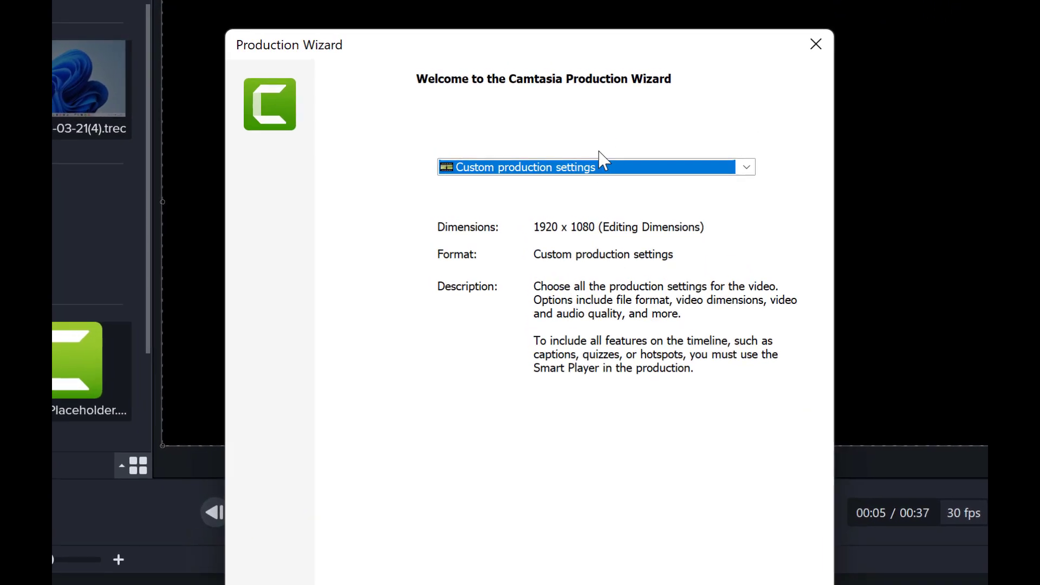
pyautogui.click(573, 154)
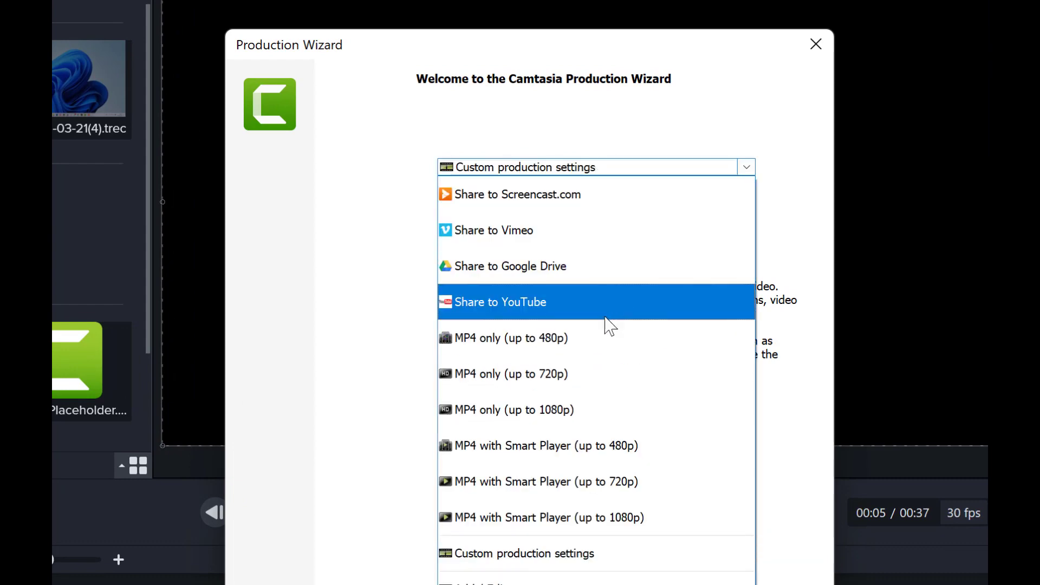
pyautogui.click(583, 411)
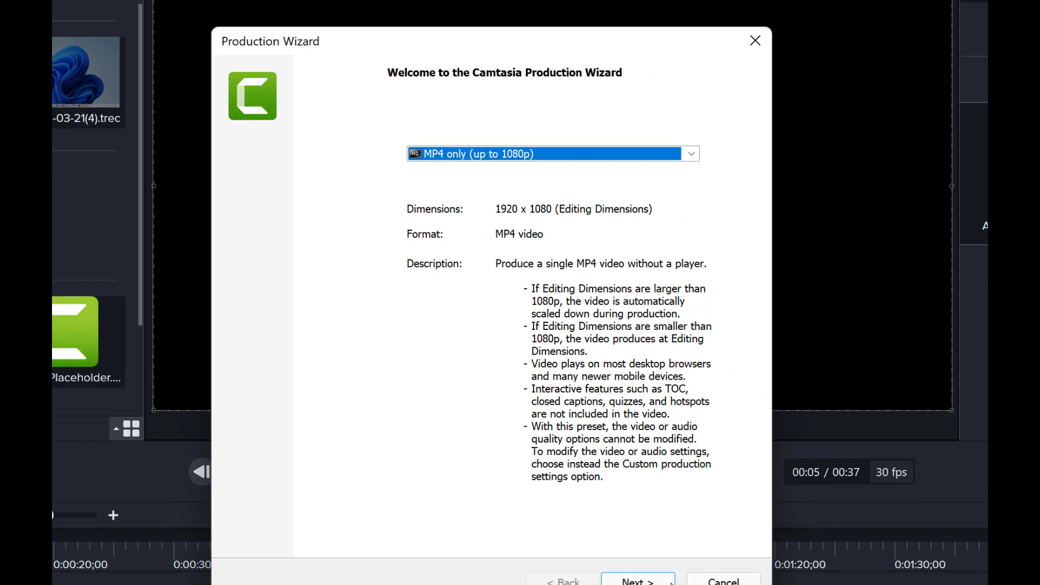
pyautogui.click(644, 583)
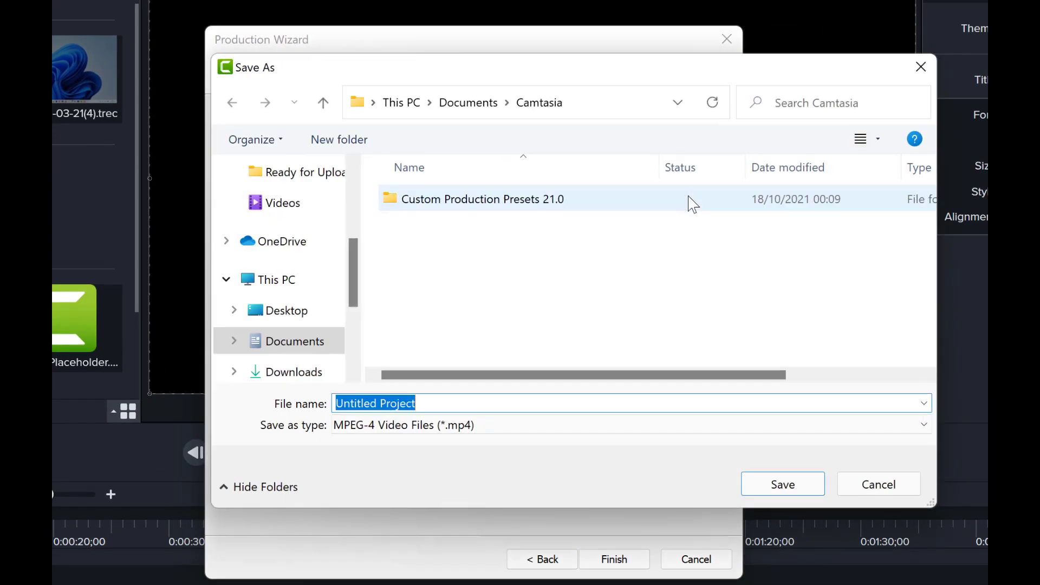
# - Create a 'camtasia templates' folder inside Videos and open it as the save location
pyautogui.click(281, 203)
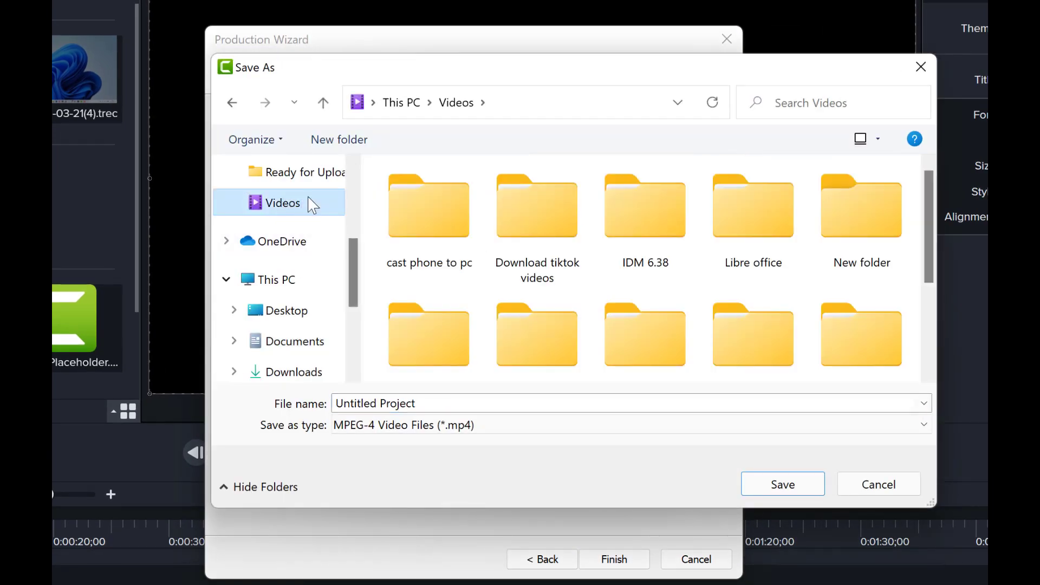
pyautogui.click(331, 142)
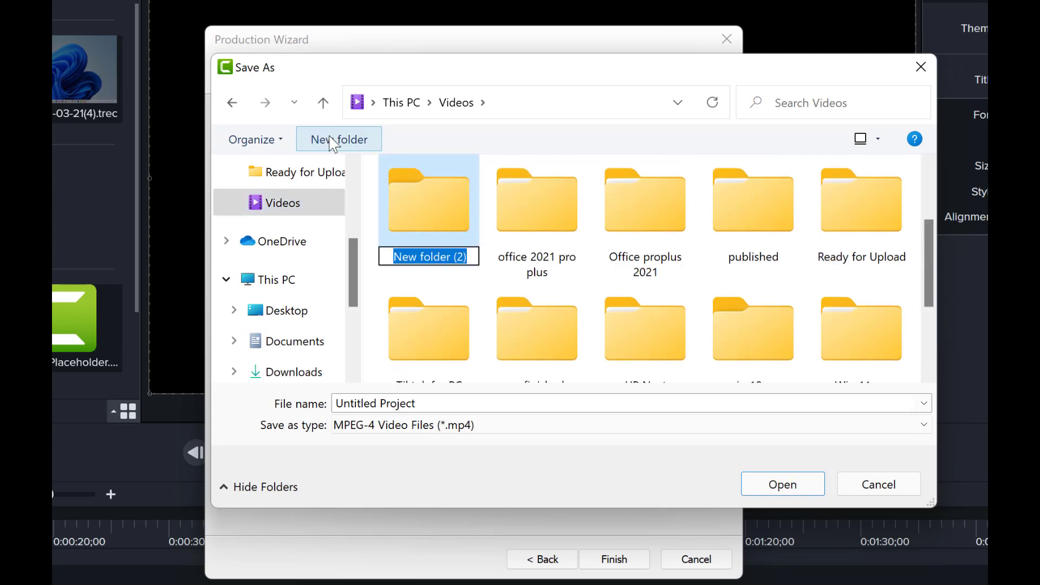
pyautogui.write('camtasia templ')
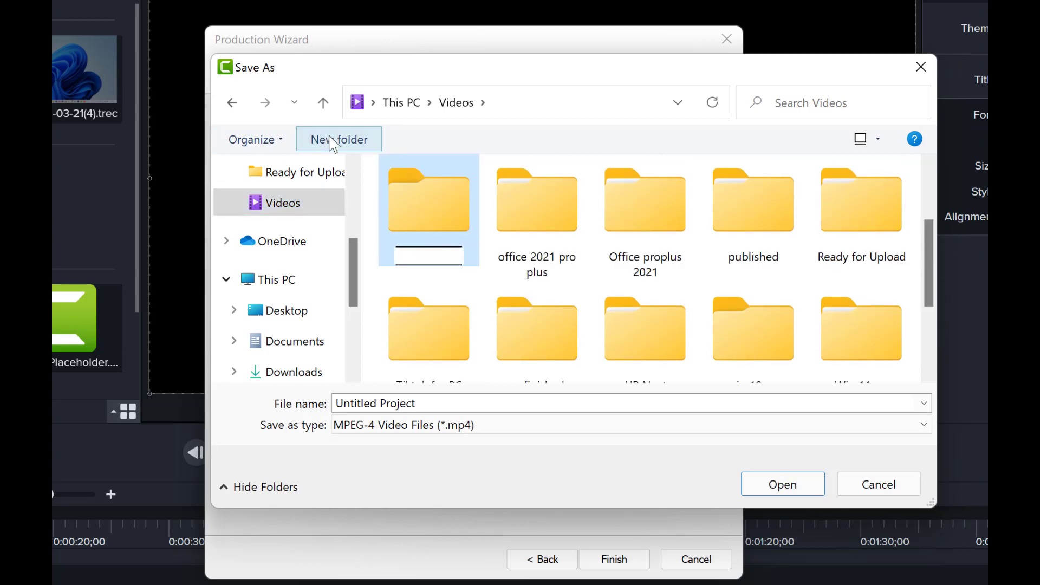
pyautogui.write('ates')
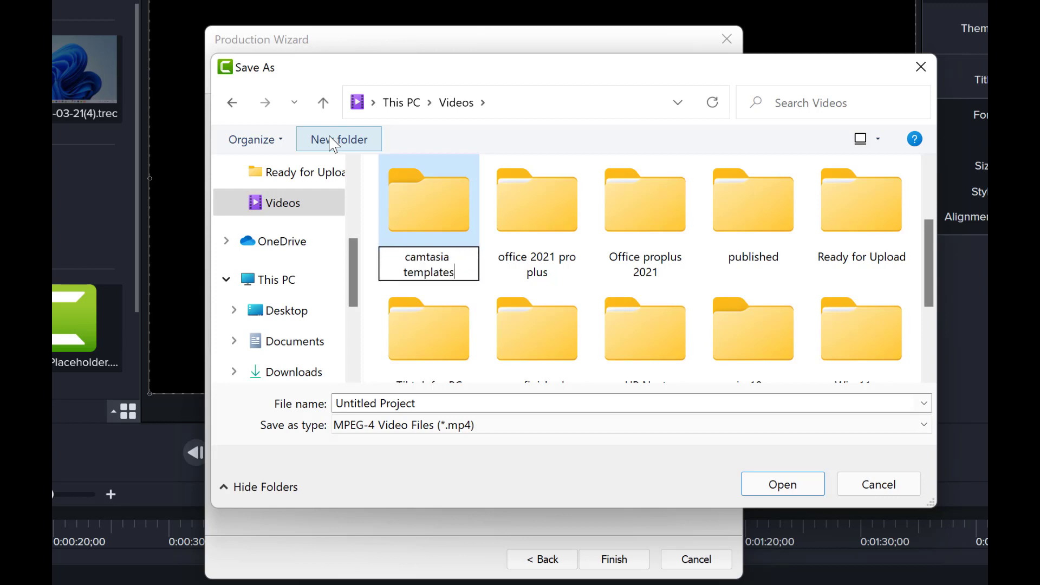
pyautogui.press('Return')
pyautogui.press('Return')
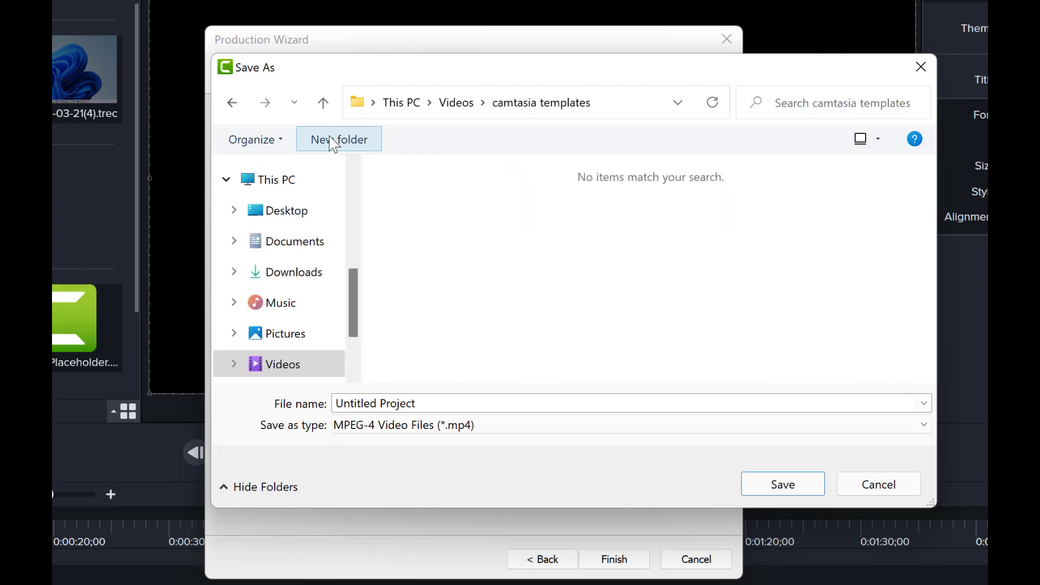
# - Render the MP4 into camtasia templates and play Untitled Project.mp4 in VLC
pyautogui.click(791, 485)
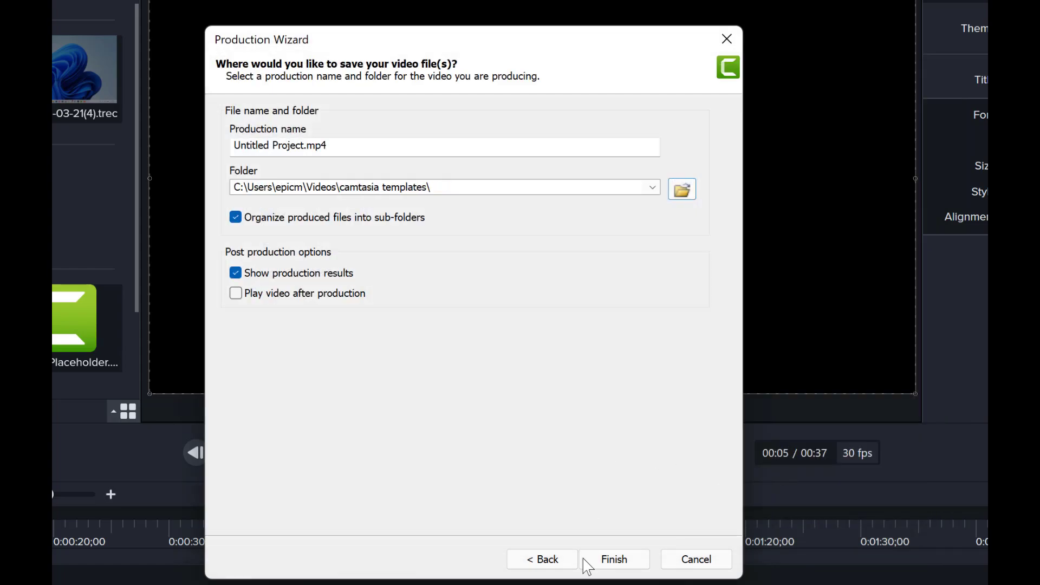
pyautogui.click(601, 561)
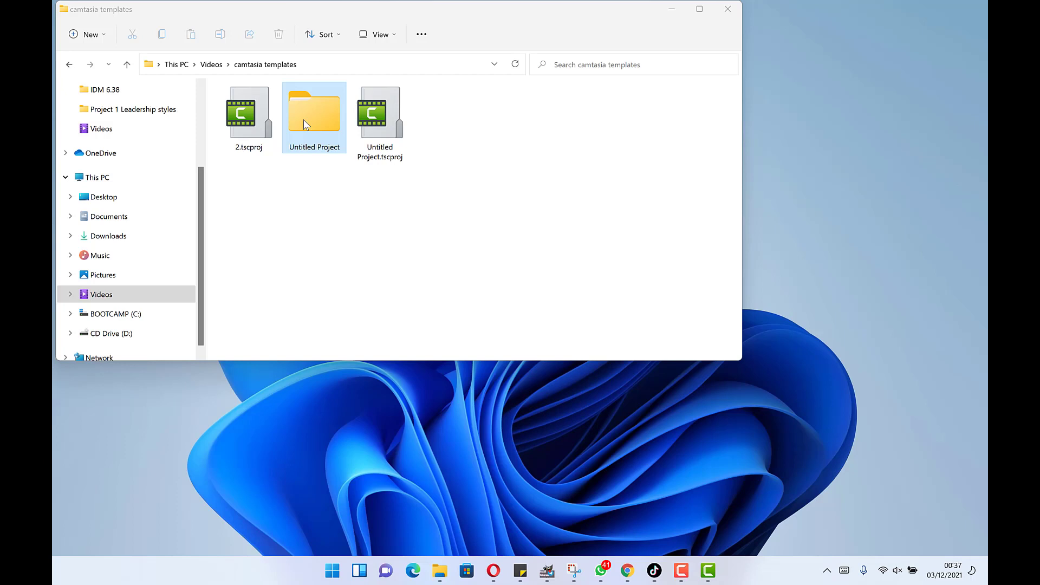
pyautogui.doubleClick(304, 121)
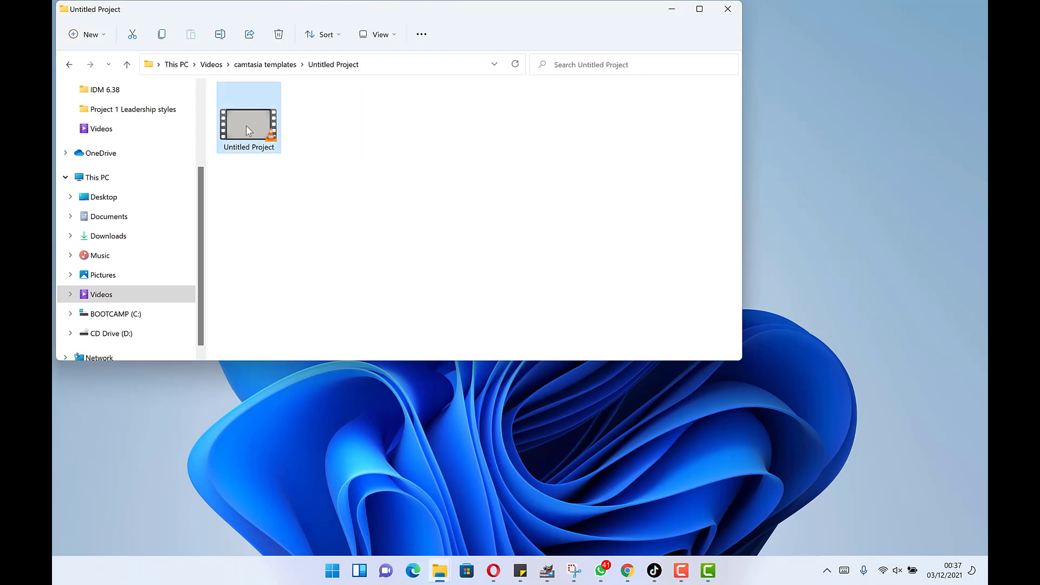
pyautogui.doubleClick(247, 129)
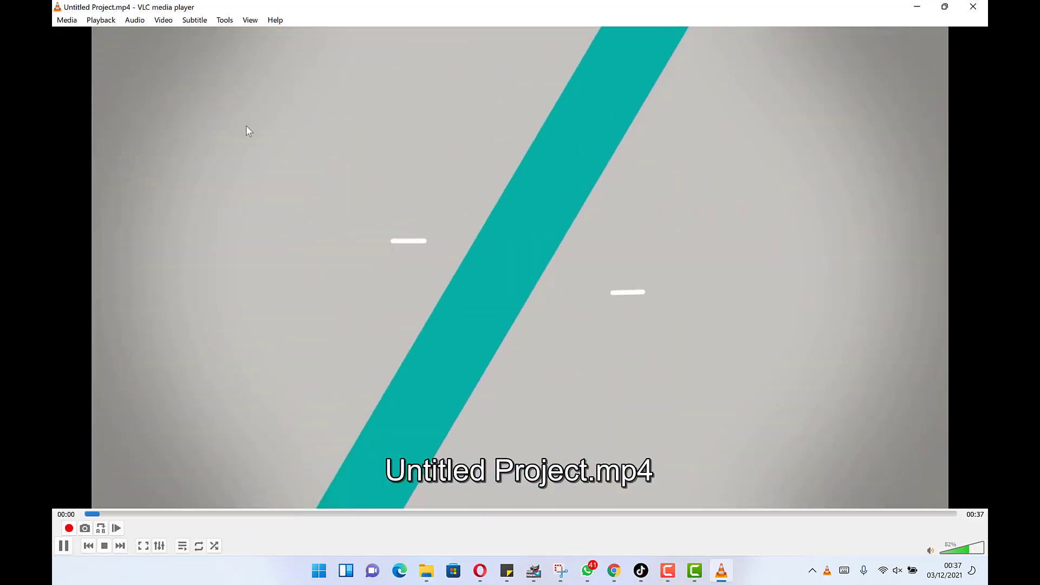